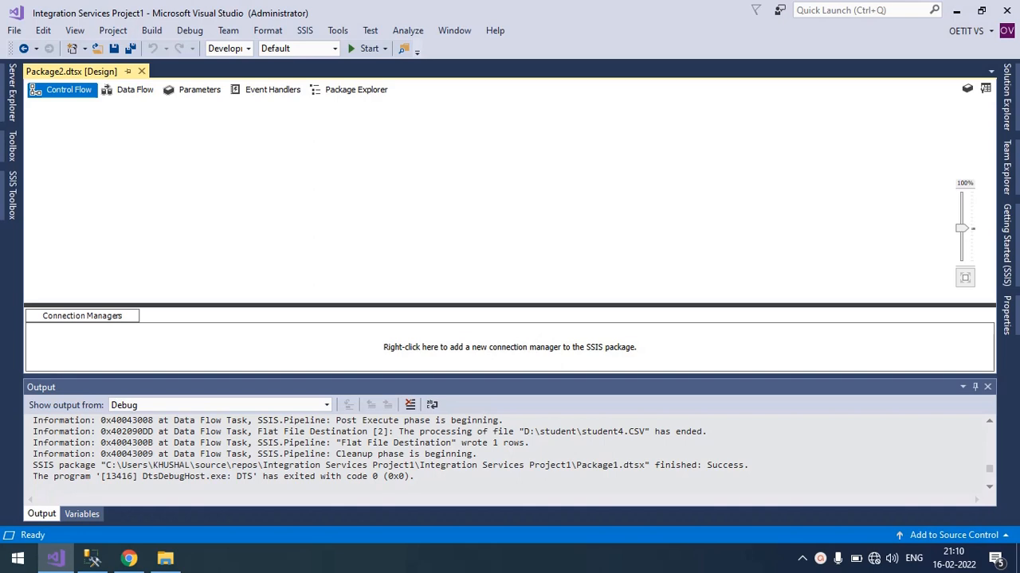
# Switch to SQL Server Management Studio and examine the no_of_attempt values in the student table of db1.
pyautogui.click(88, 560)
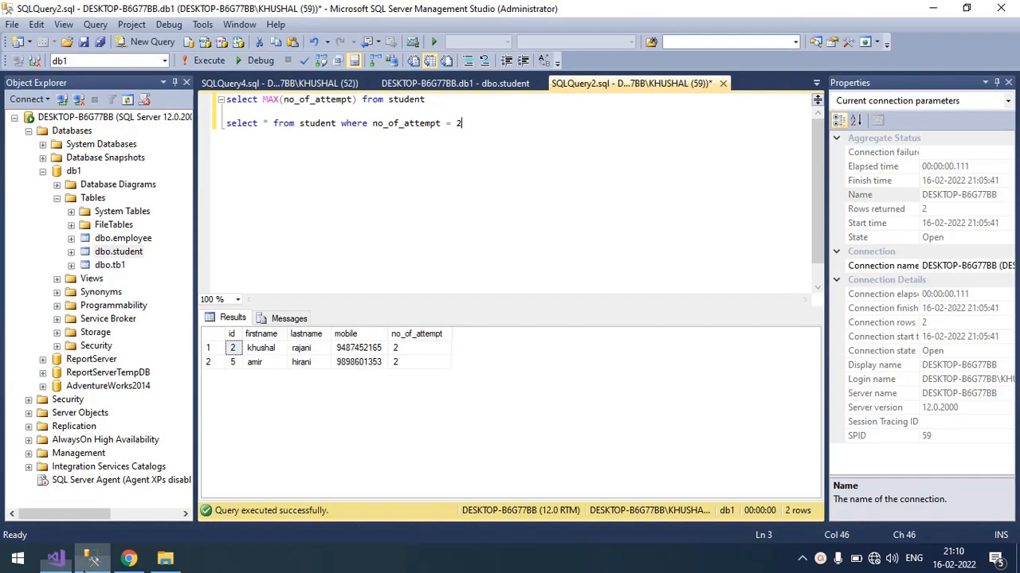
pyautogui.click(73, 172)
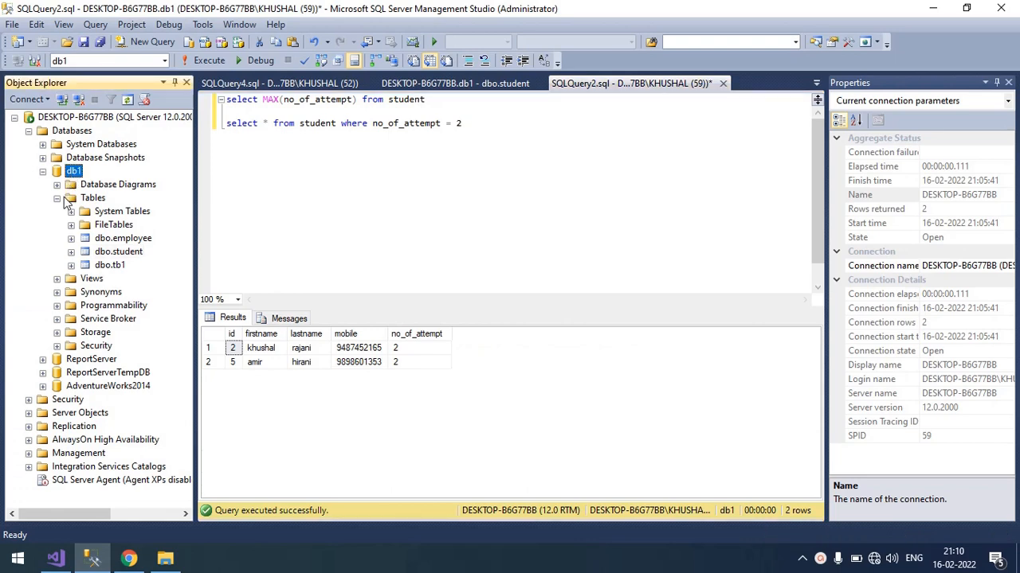
pyautogui.click(114, 254)
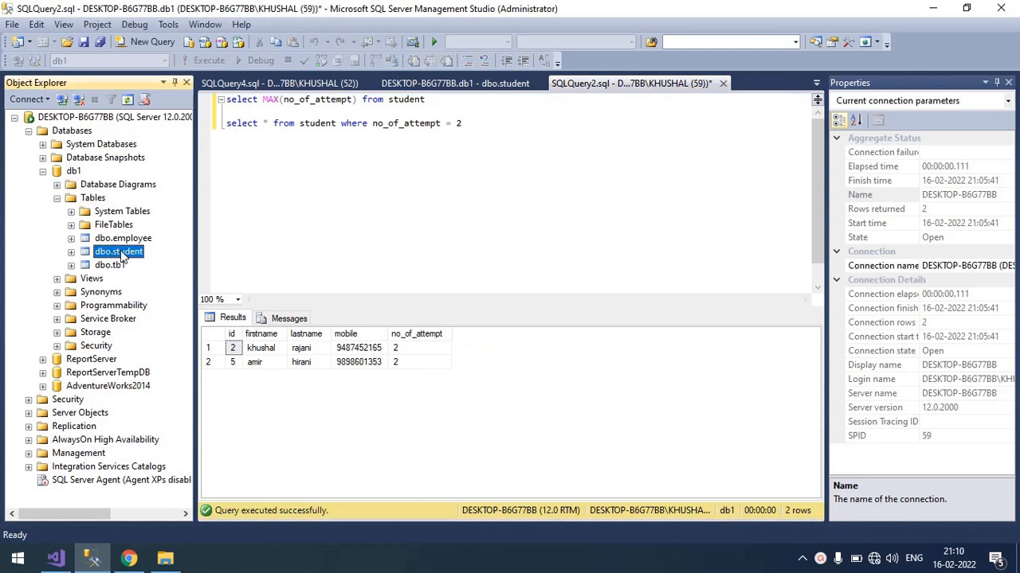
pyautogui.click(439, 83)
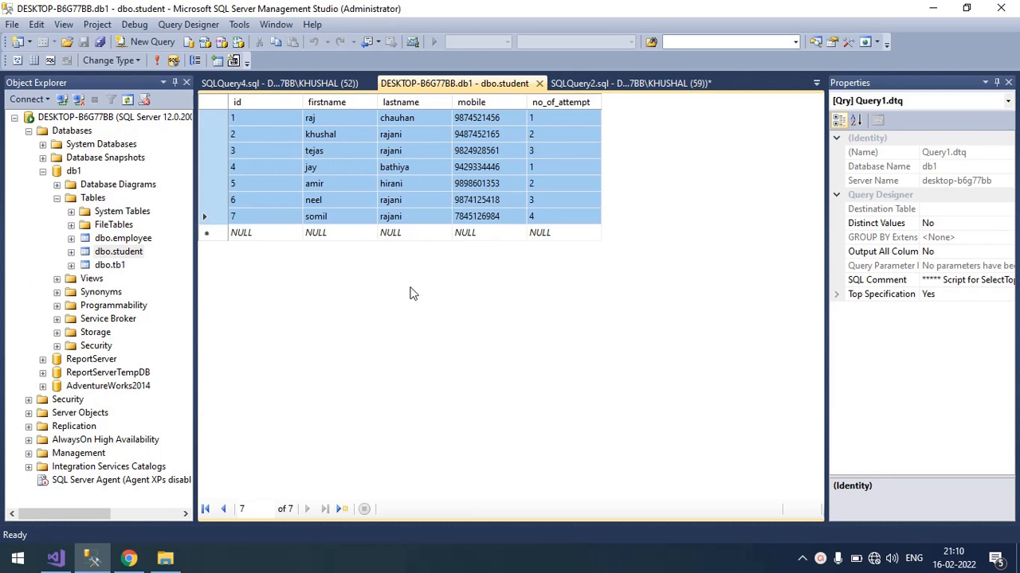
pyautogui.click(561, 119)
pyautogui.click(558, 140)
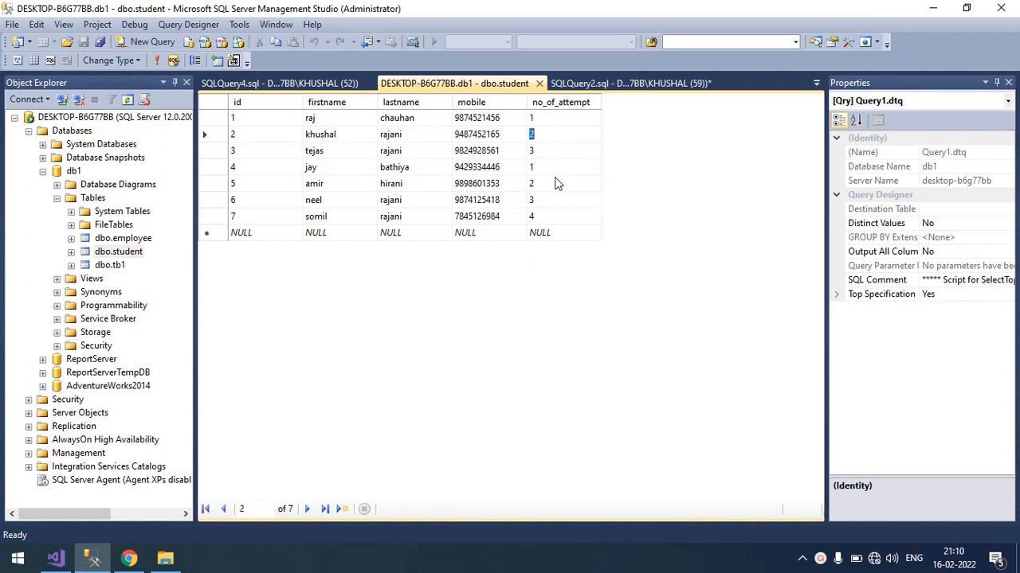
pyautogui.click(555, 183)
pyautogui.click(558, 207)
pyautogui.click(558, 216)
pyautogui.click(557, 166)
pyautogui.click(550, 218)
# Run the MAX(no_of_attempt) query on its own, followed by the student query filtered on no_of_attempt = 2.
pyautogui.click(633, 80)
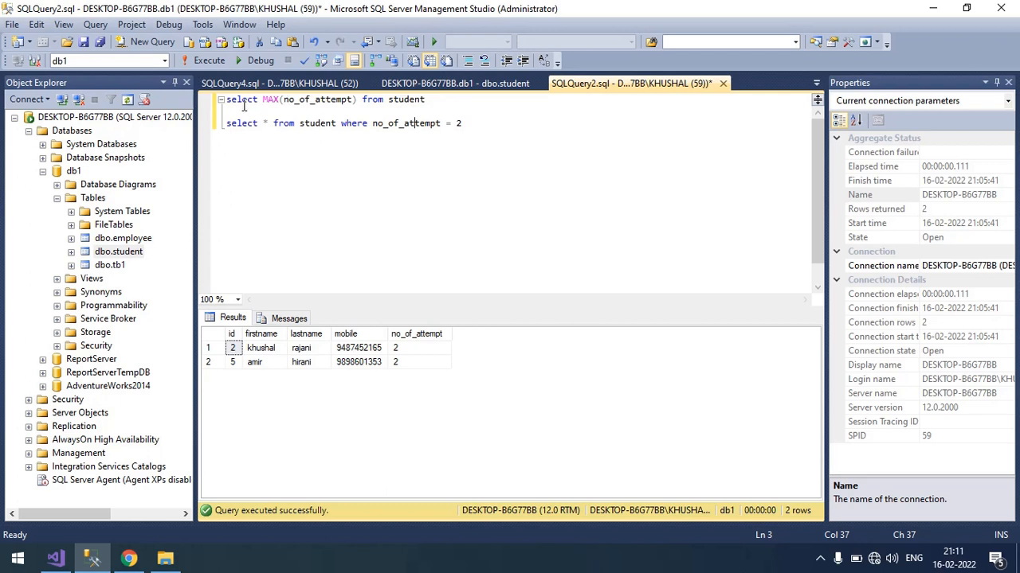
pyautogui.moveTo(427, 99); pyautogui.dragTo(222, 99)
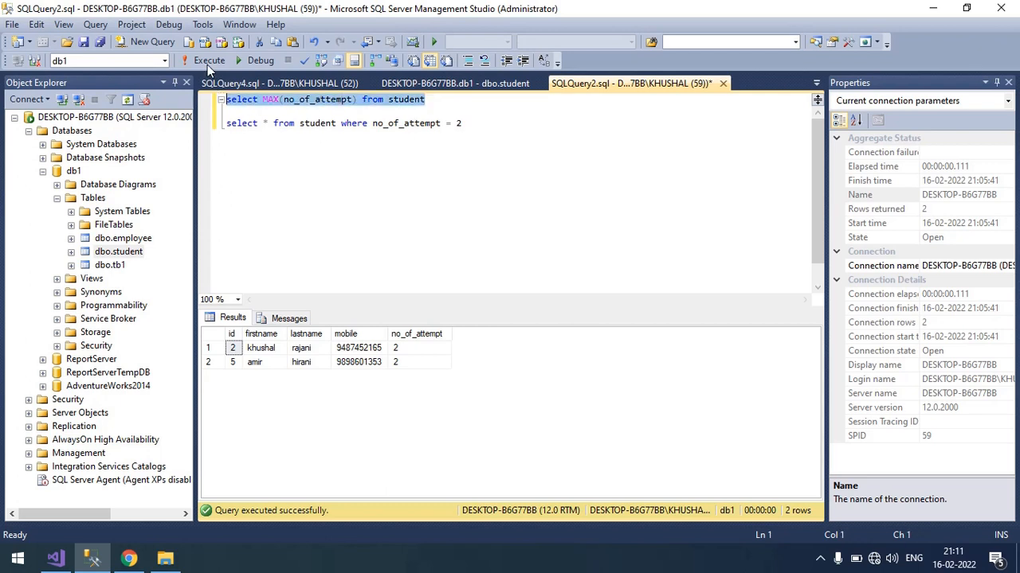
pyautogui.click(207, 64)
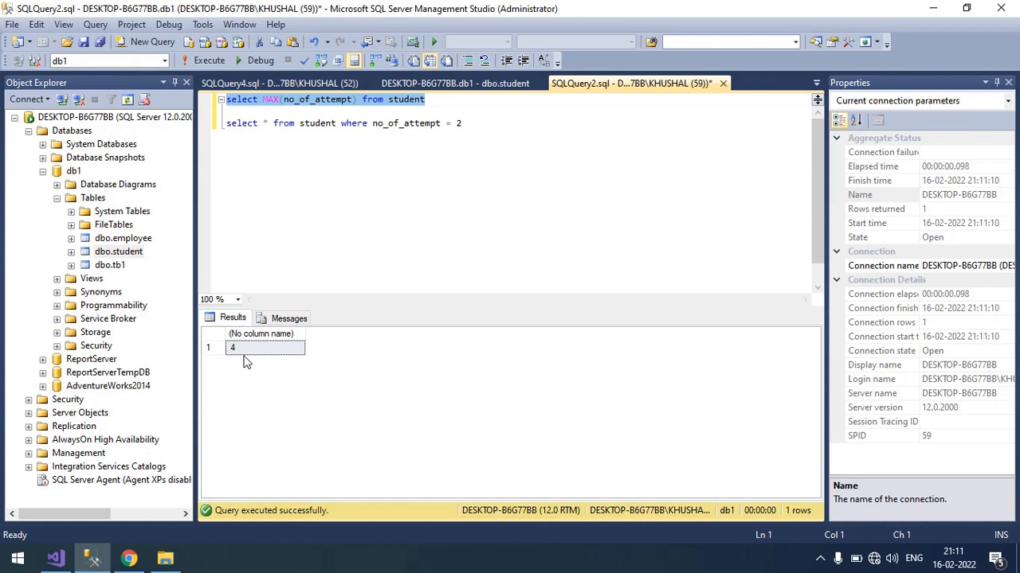
pyautogui.moveTo(468, 124); pyautogui.dragTo(197, 120)
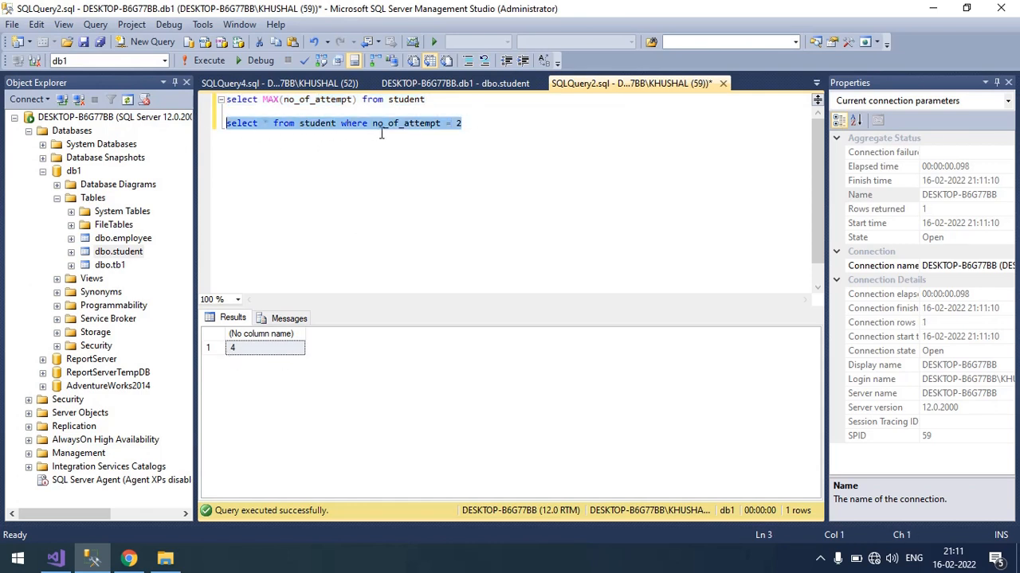
pyautogui.click(207, 65)
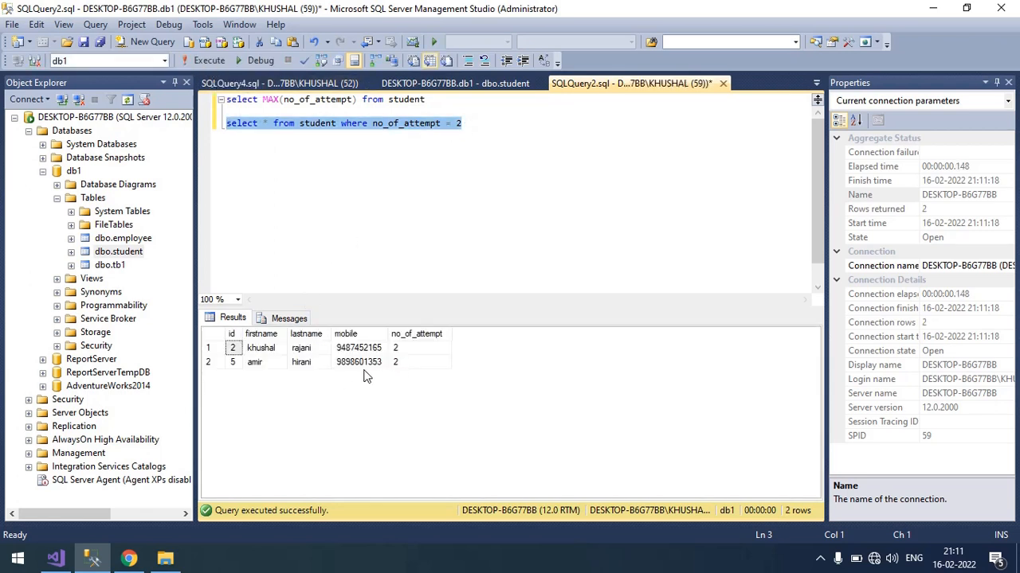
# Change the student query's filter to no_of_attempt = 3 and execute the whole script.
pyautogui.click(489, 125)
pyautogui.press('BackSpace')
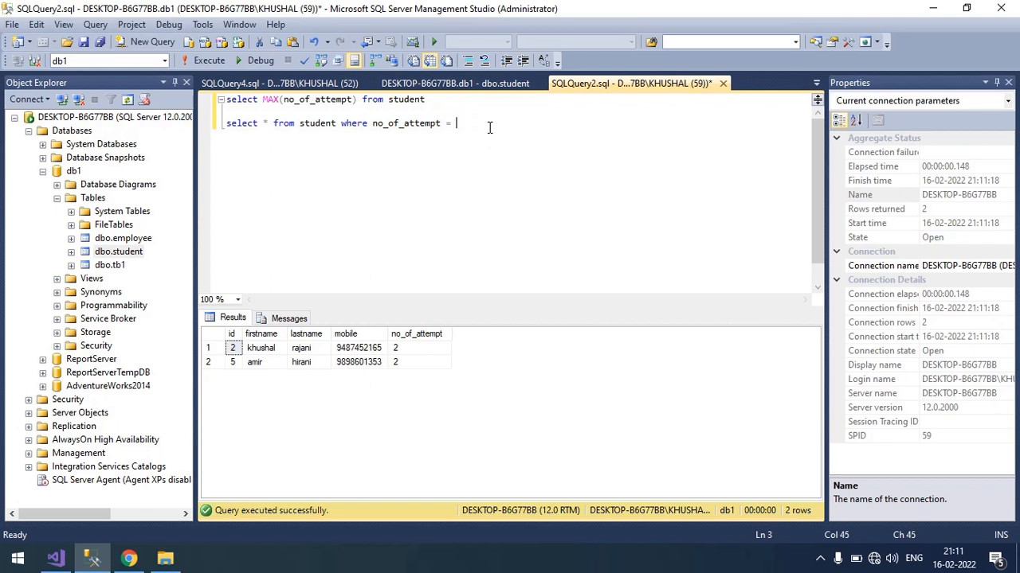
pyautogui.write('3')
pyautogui.click(207, 61)
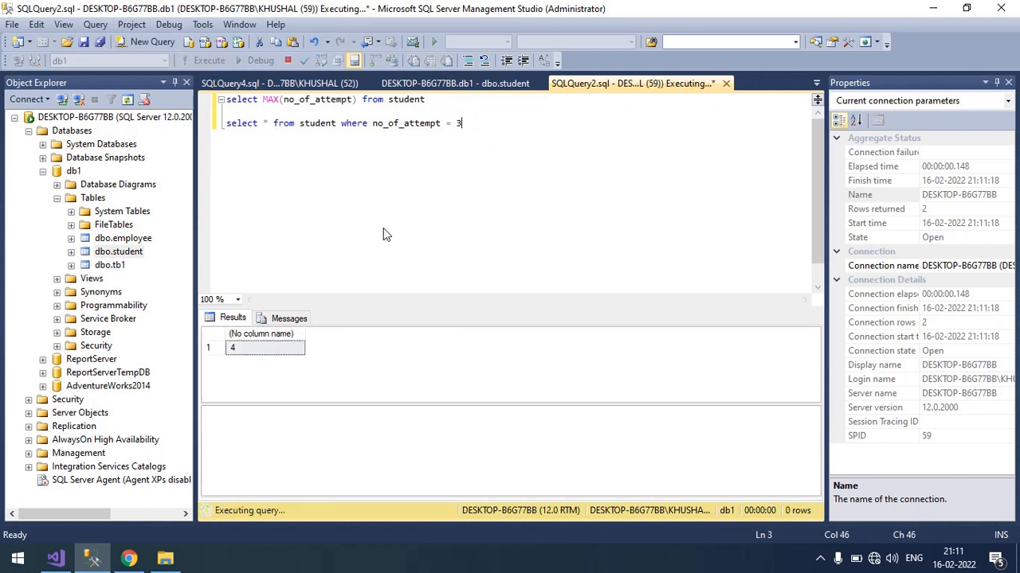
pyautogui.click(383, 228)
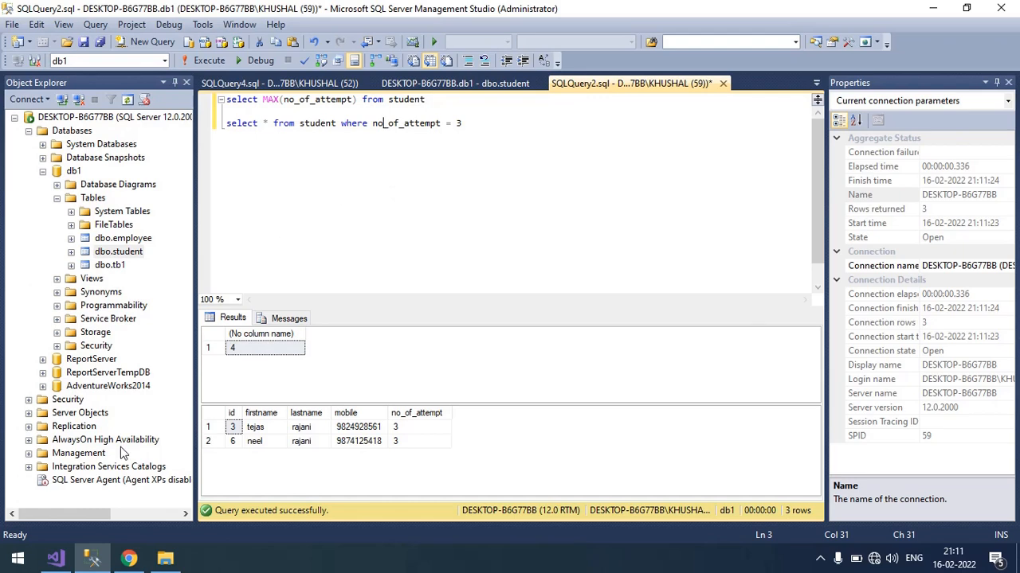
# Switch to Visual Studio and add a package variable named counter to Package2 with value 1.
pyautogui.click(55, 558)
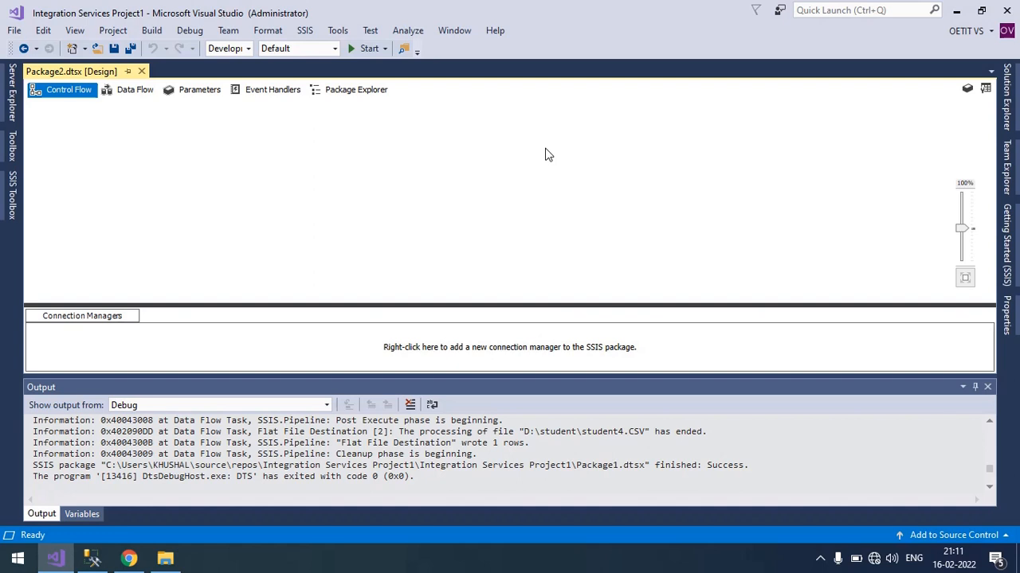
pyautogui.rightClick(685, 177)
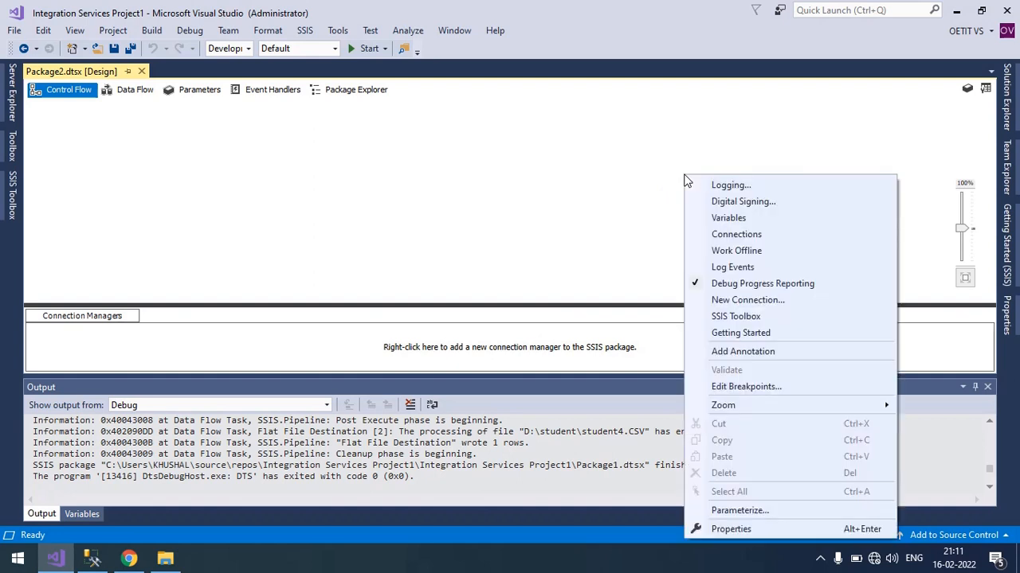
pyautogui.click(728, 218)
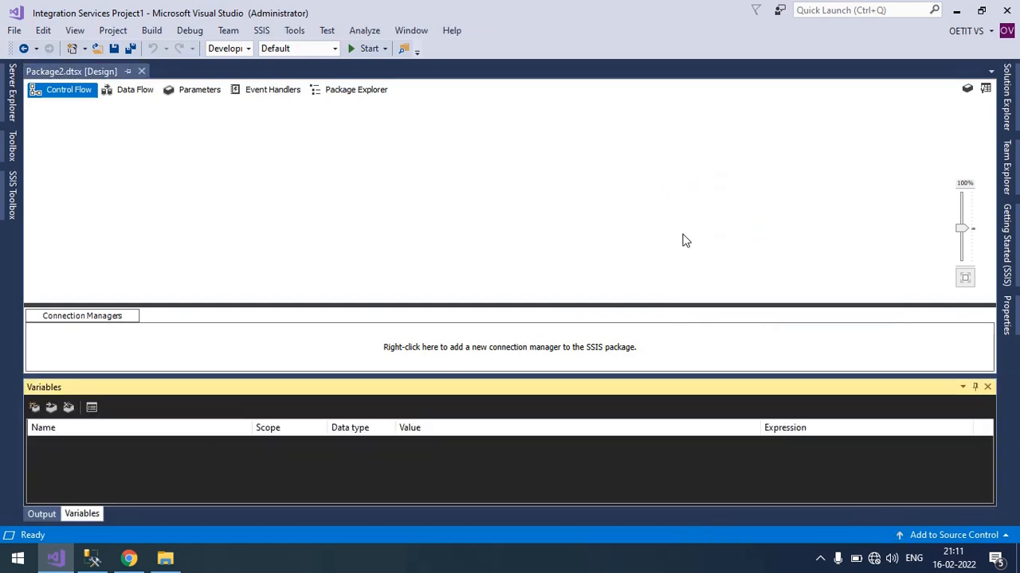
pyautogui.click(33, 408)
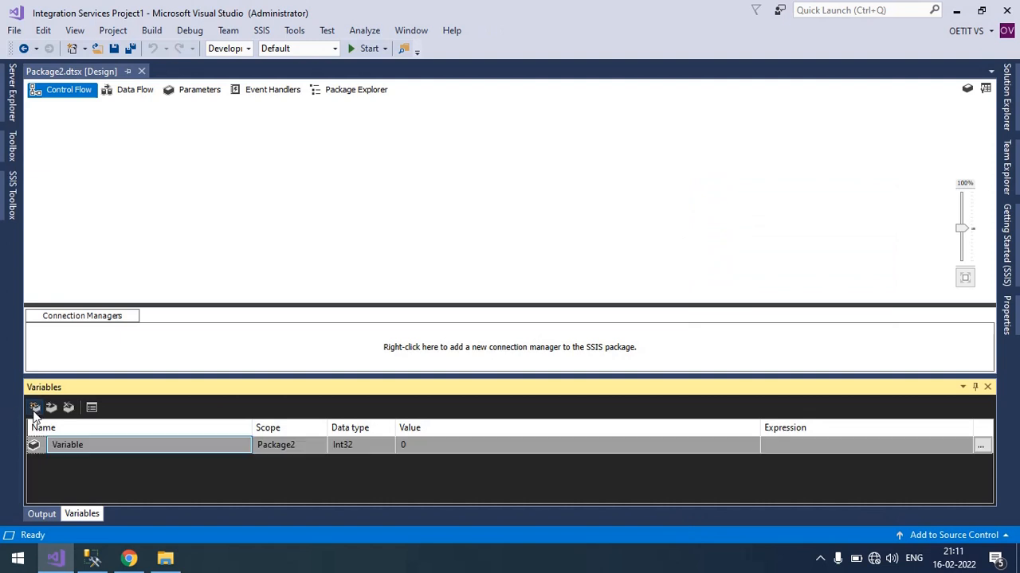
pyautogui.click(110, 447)
pyautogui.doubleClick(110, 447)
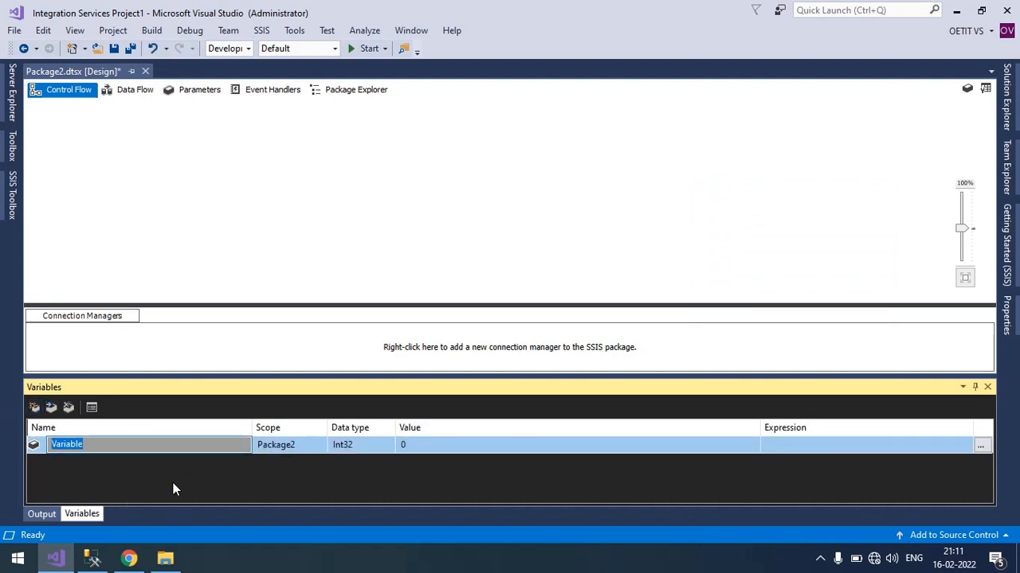
pyautogui.press('BackSpace')
pyautogui.write('count')
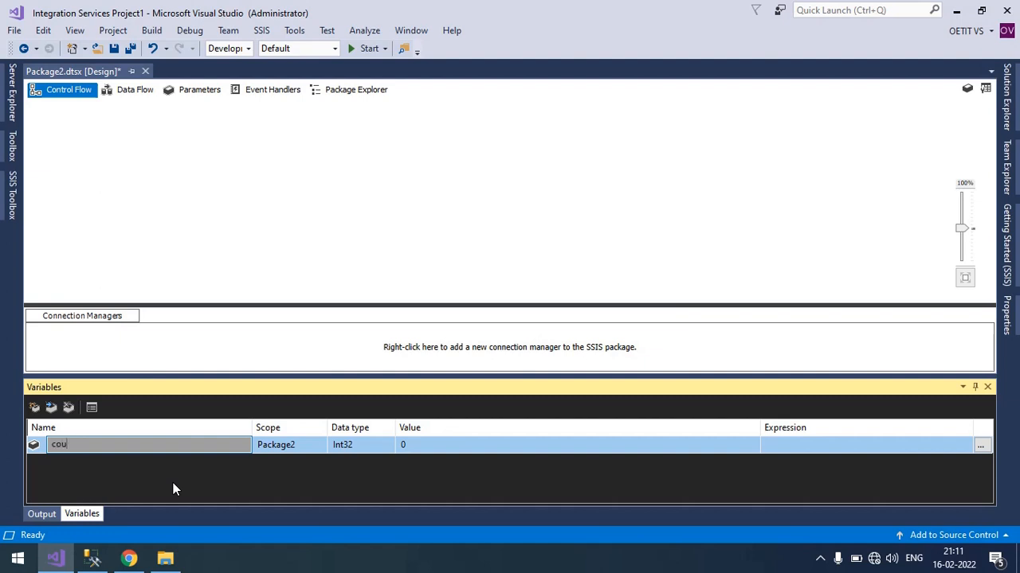
pyautogui.write('er')
pyautogui.click(425, 445)
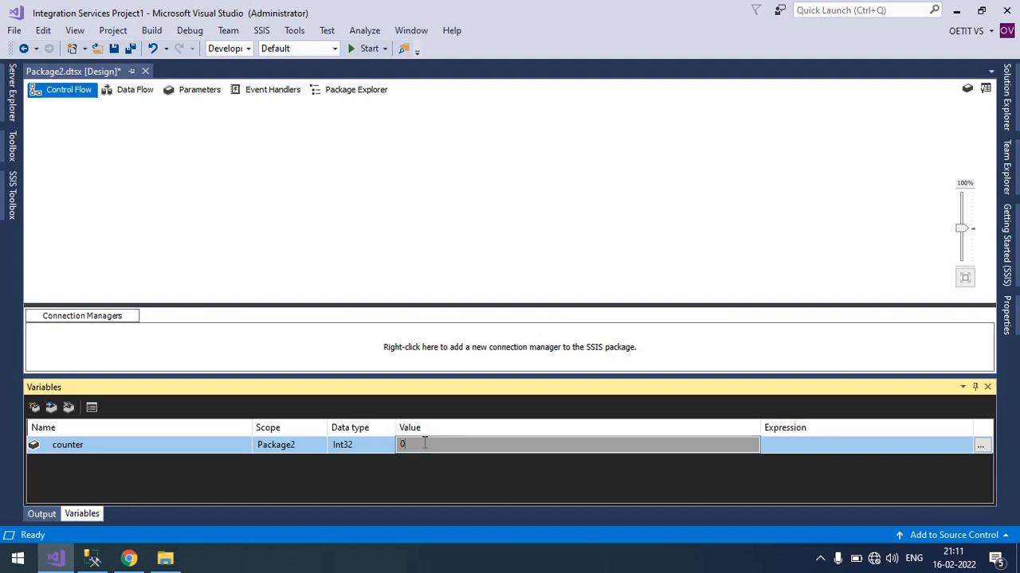
pyautogui.write('1')
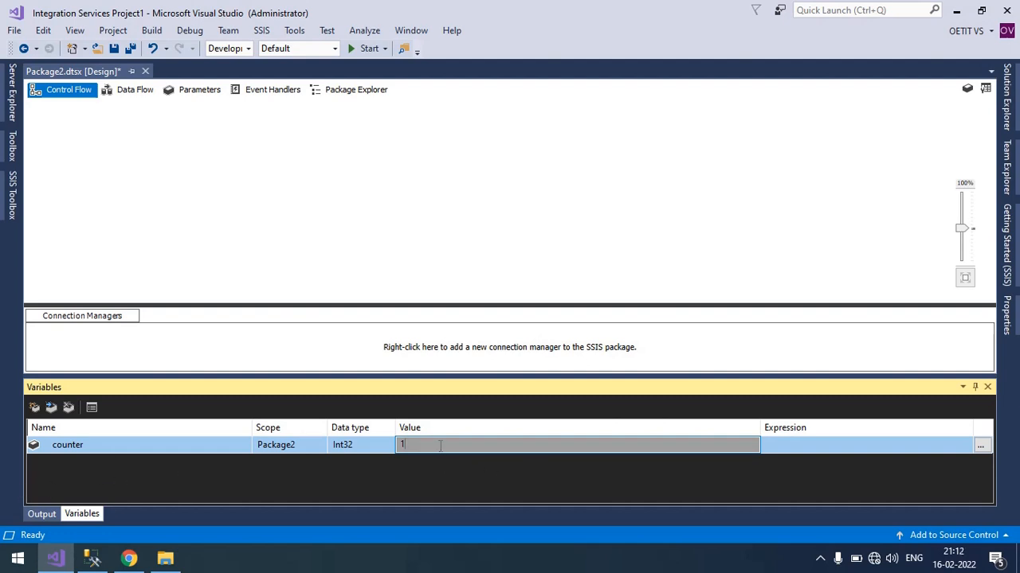
# Add a second package variable named filepath with the data type String.
pyautogui.click(34, 407)
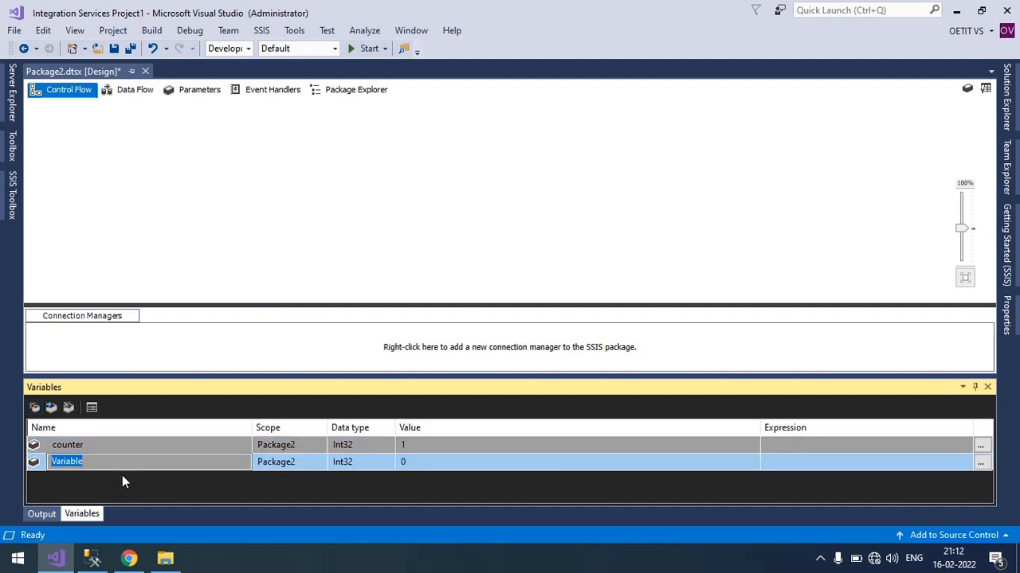
pyautogui.write('filepath')
pyautogui.click(354, 466)
pyautogui.click(390, 463)
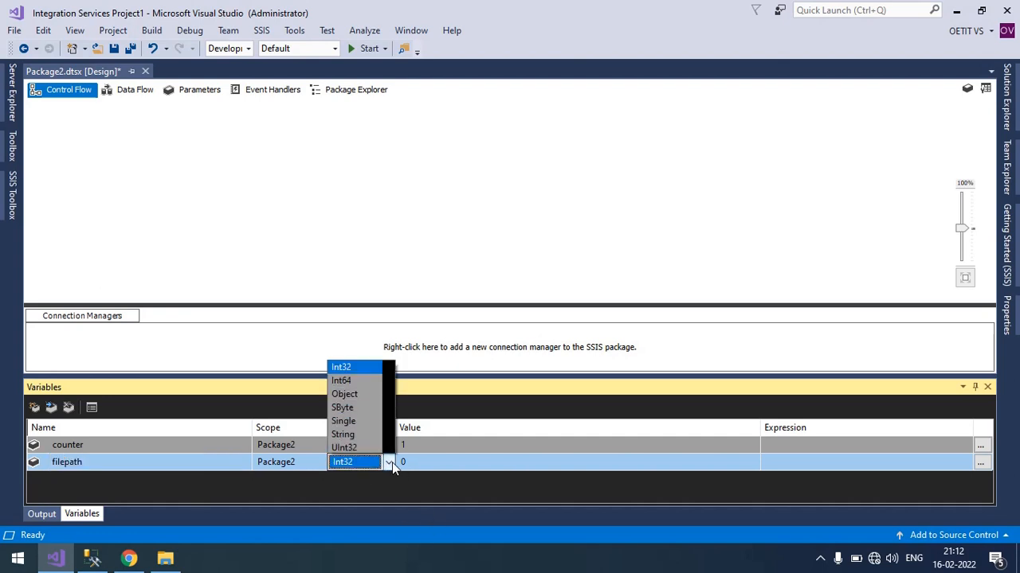
pyautogui.scroll(2, 372, 422)
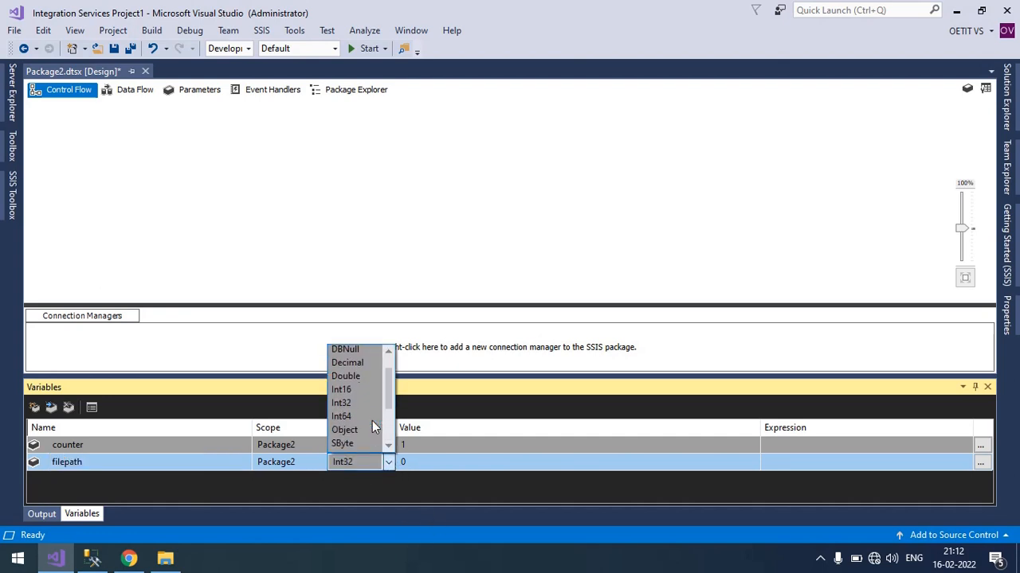
pyautogui.scroll(2, 367, 410)
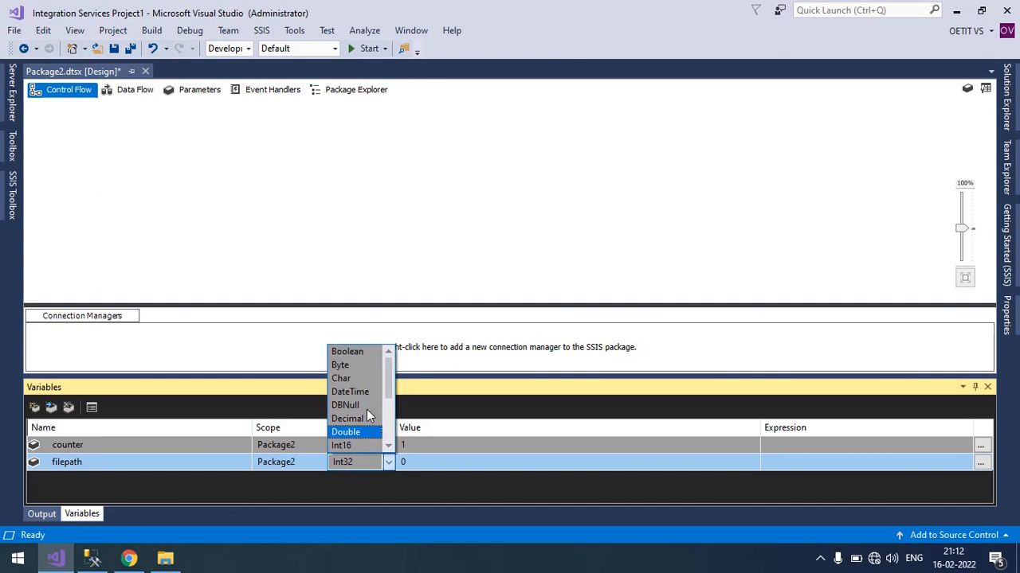
pyautogui.scroll(-3, 362, 402)
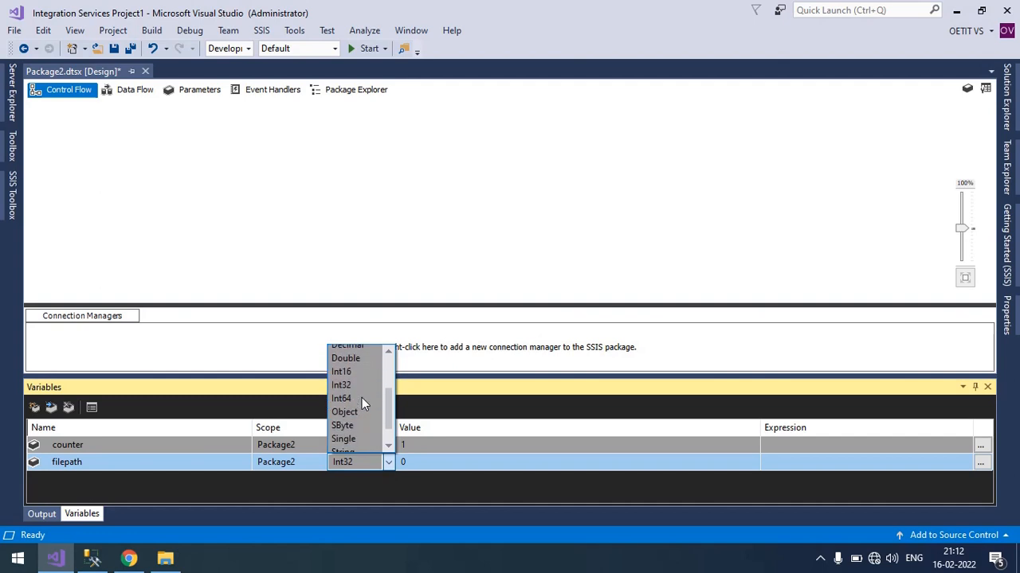
pyautogui.click(351, 446)
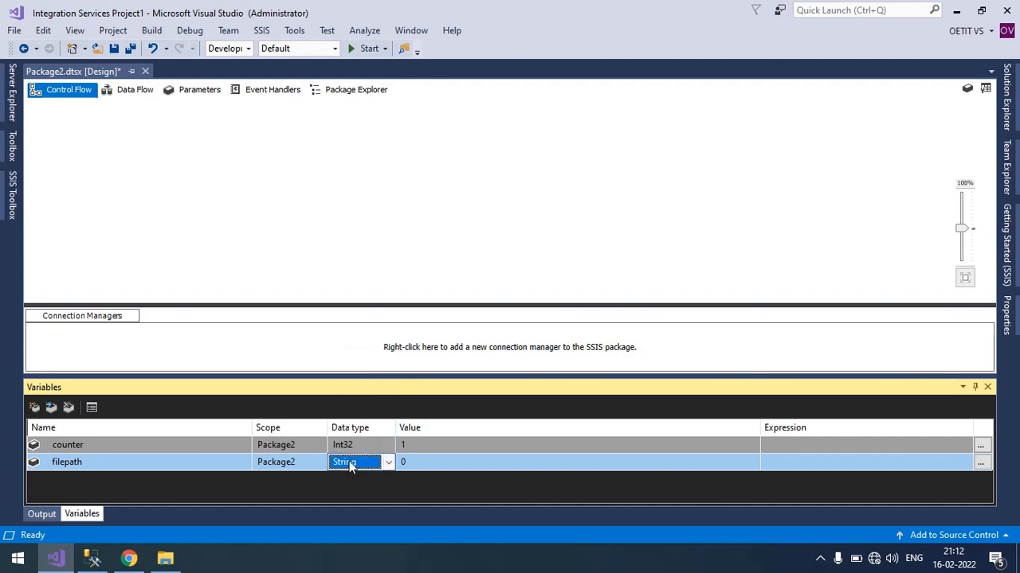
# Set the filepath variable's value to D:\student.
pyautogui.click(448, 463)
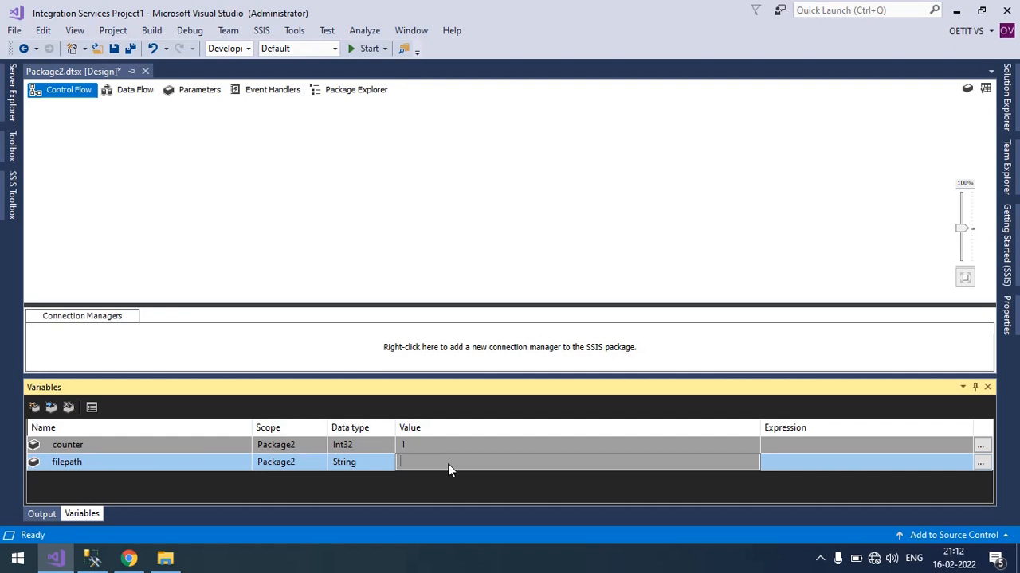
pyautogui.write('D:\\student')
pyautogui.click(478, 489)
# Check the student folder on drive D in File Explorer, and return to Visual Studio.
pyautogui.click(165, 559)
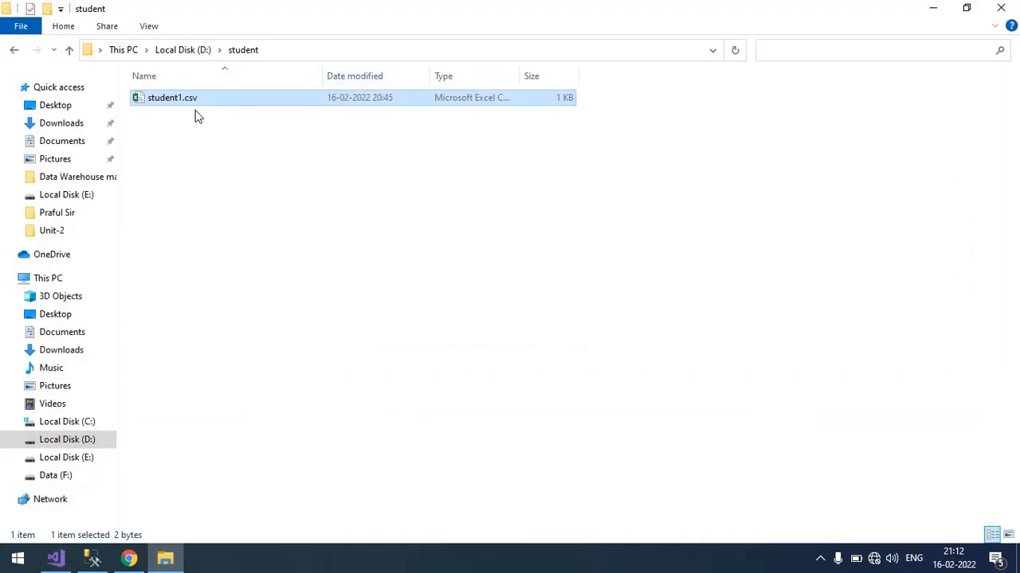
pyautogui.click(245, 51)
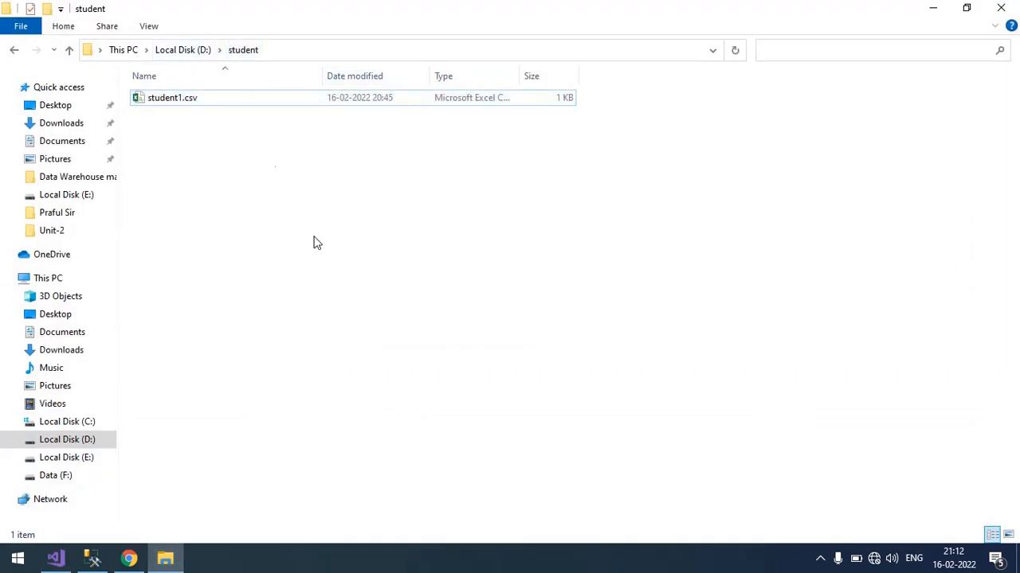
pyautogui.click(65, 562)
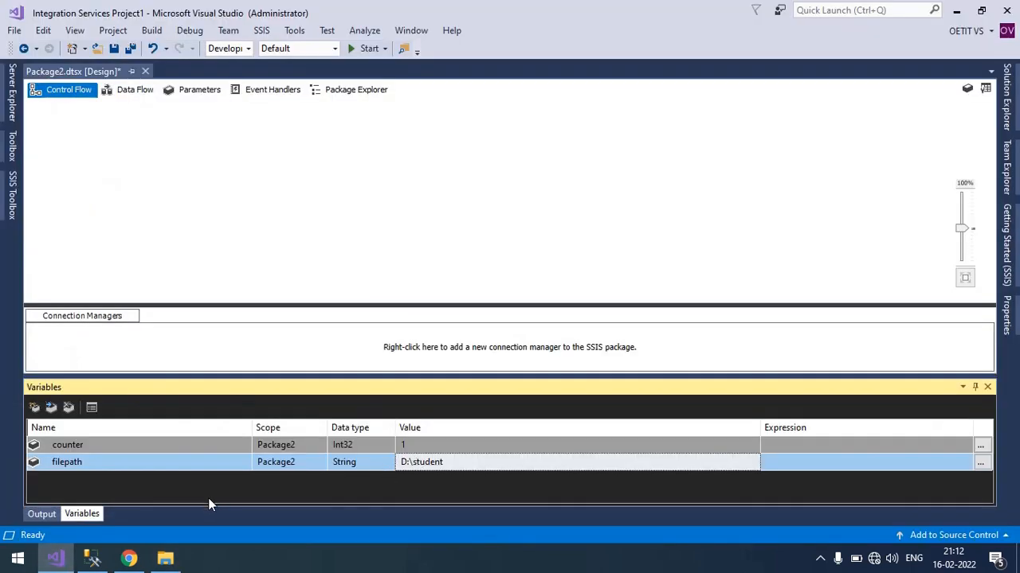
# Add a third package variable named MAX_attempt_ID and save the package.
pyautogui.click(34, 408)
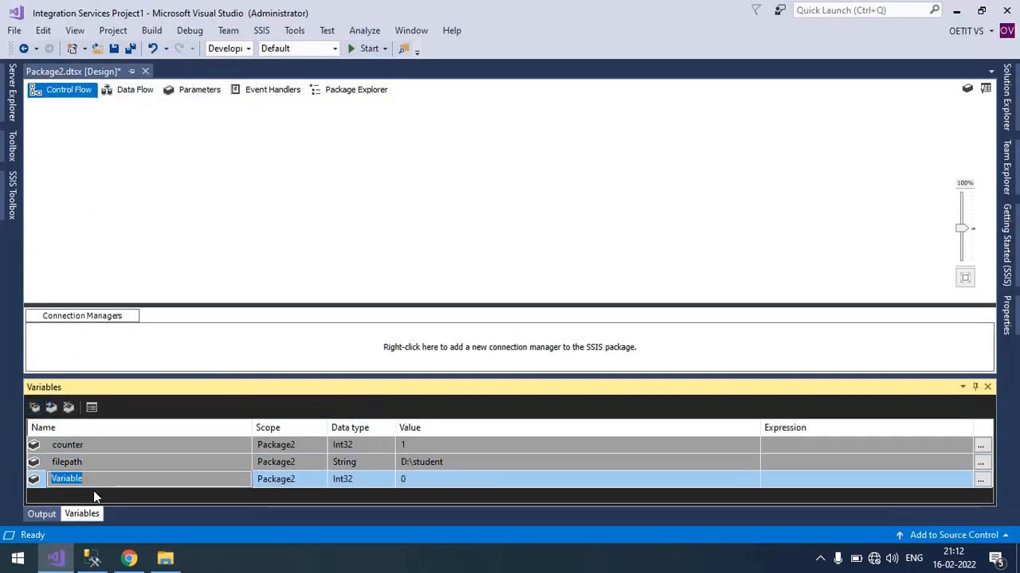
pyautogui.press('BackSpace')
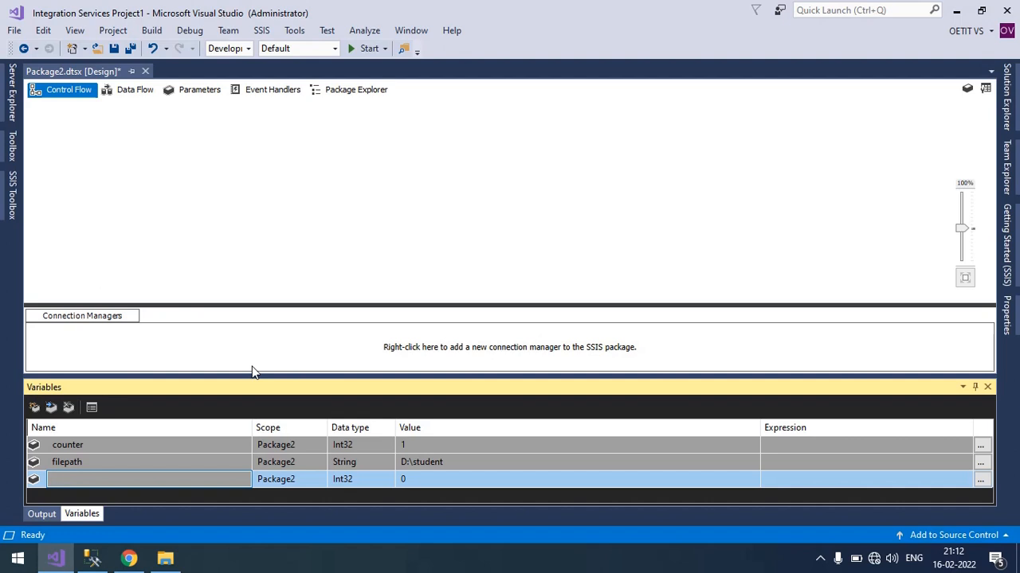
pyautogui.write('MAX_attempt_ID')
pyautogui.click(415, 480)
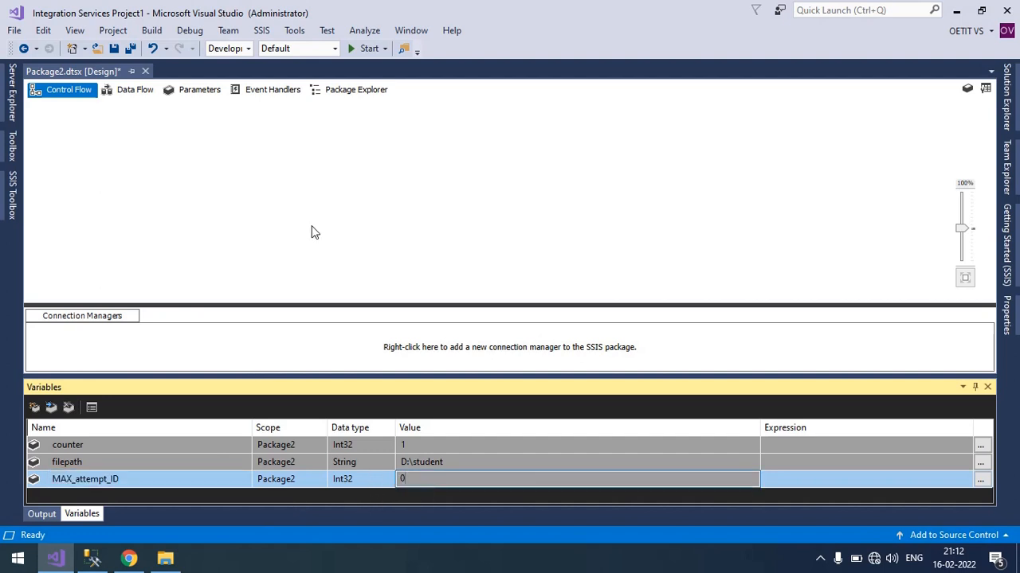
pyautogui.hotkey('ctrl', 's')
# Add an Execute SQL Task to the control flow and enlarge its box.
pyautogui.click(4, 189)
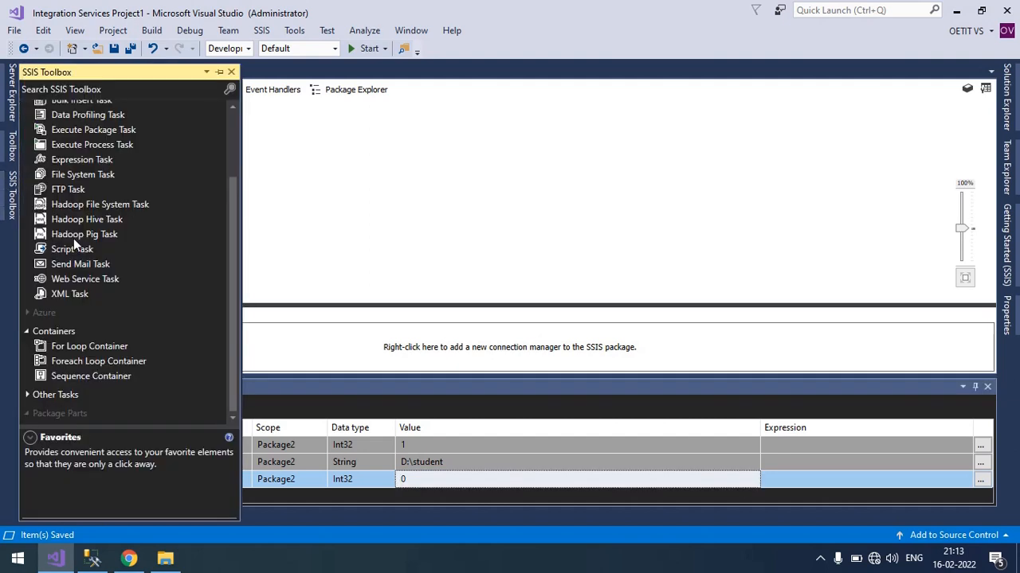
pyautogui.scroll(2, 74, 238)
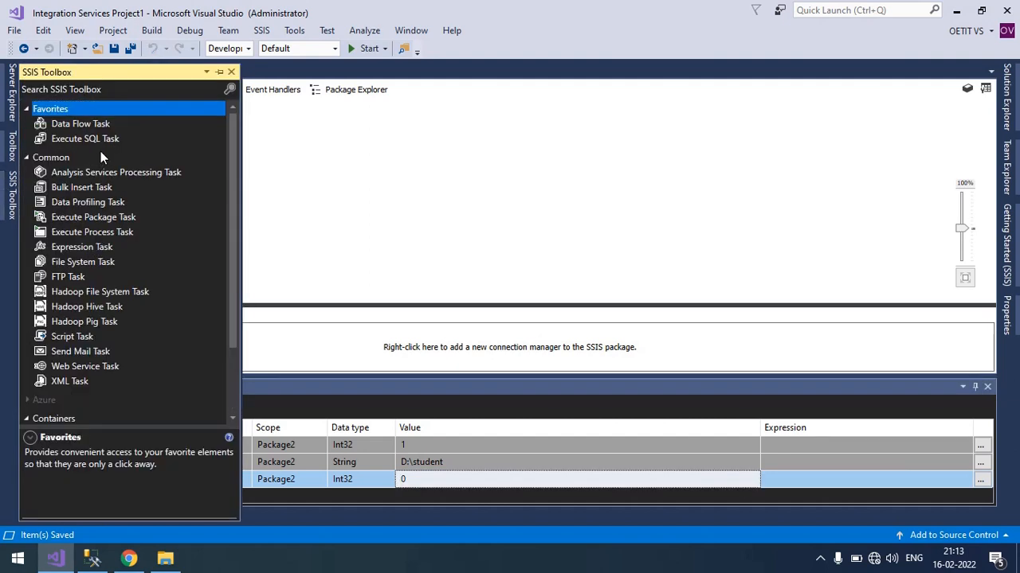
pyautogui.moveTo(95, 142); pyautogui.dragTo(273, 164)
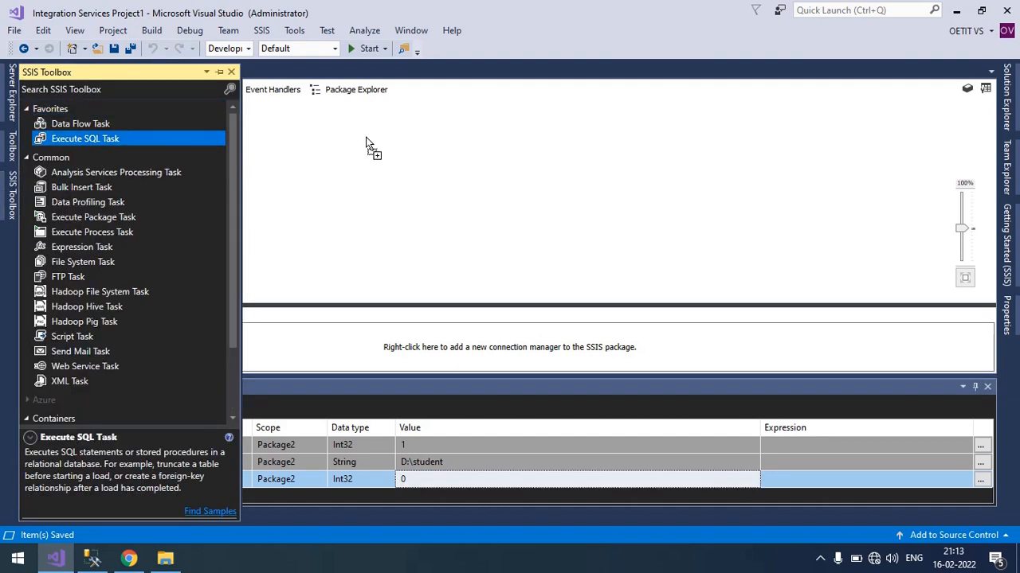
pyautogui.moveTo(366, 142); pyautogui.dragTo(366, 142)
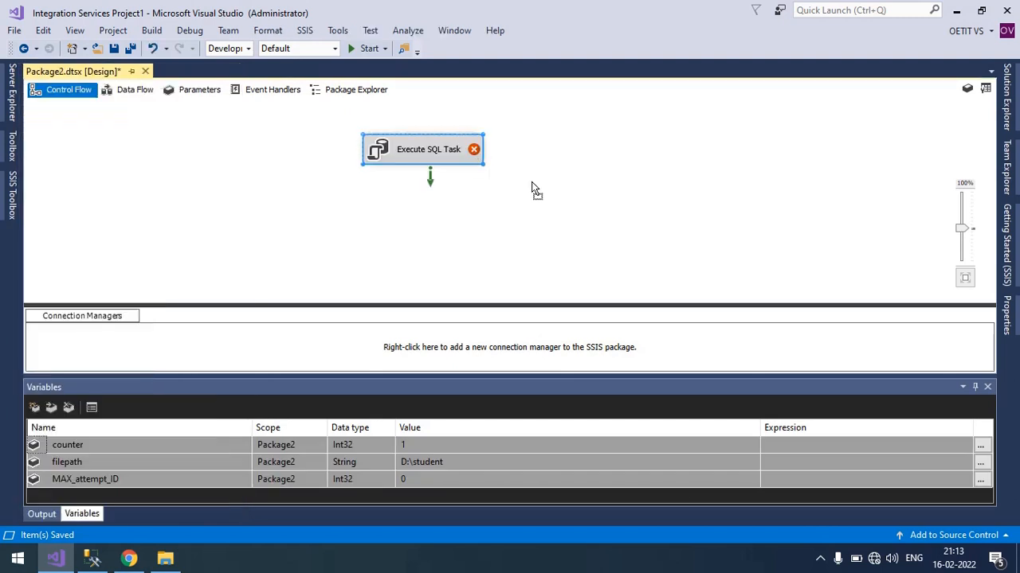
pyautogui.moveTo(532, 182); pyautogui.dragTo(534, 183)
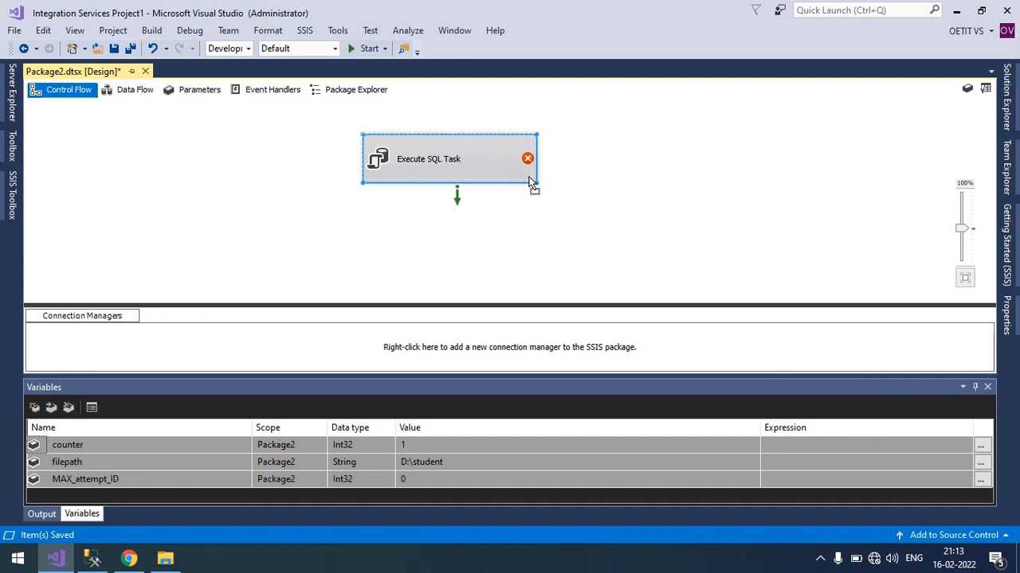
pyautogui.moveTo(529, 177); pyautogui.dragTo(529, 178)
pyautogui.click(559, 151)
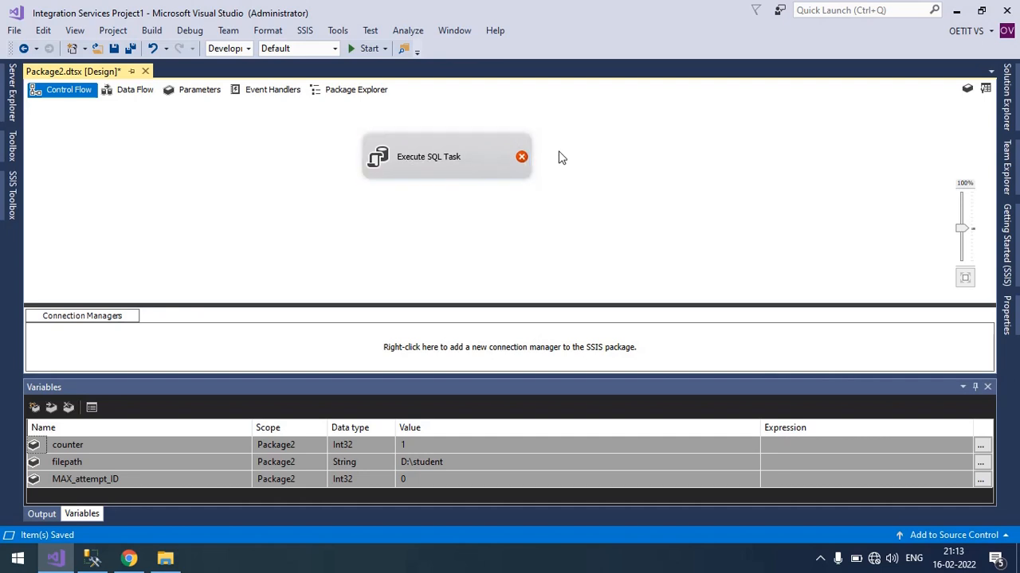
# Rename the Execute SQL Task as GET MAX ATTEMPT.
pyautogui.click(411, 155)
pyautogui.rightClick(437, 159)
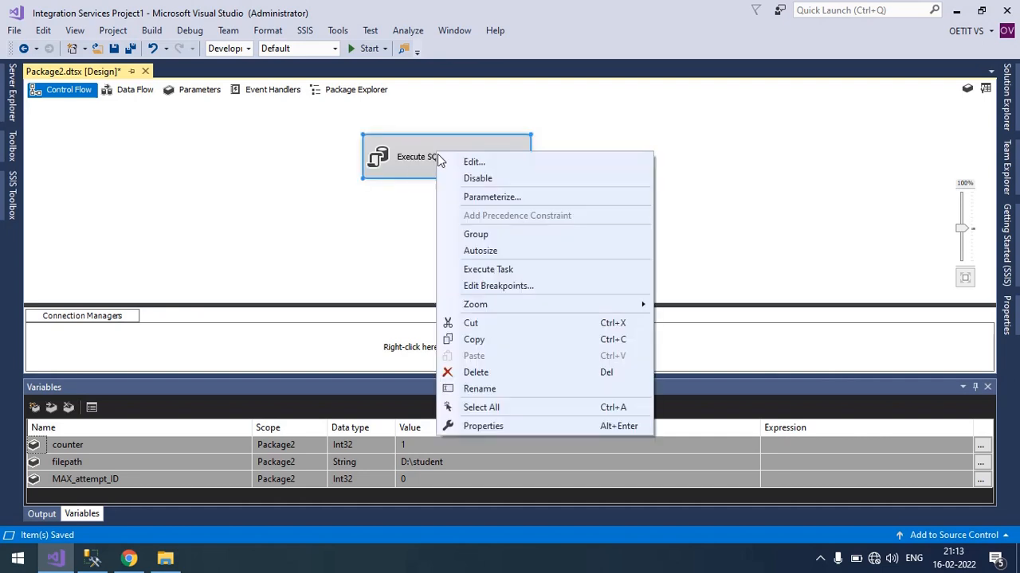
pyautogui.click(486, 387)
pyautogui.write('G')
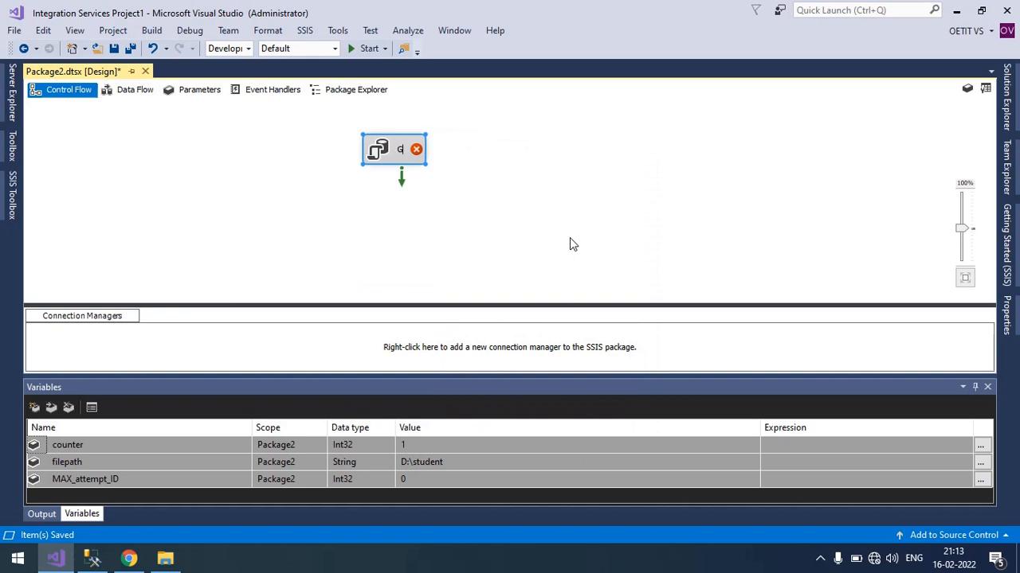
pyautogui.write('ET MAX')
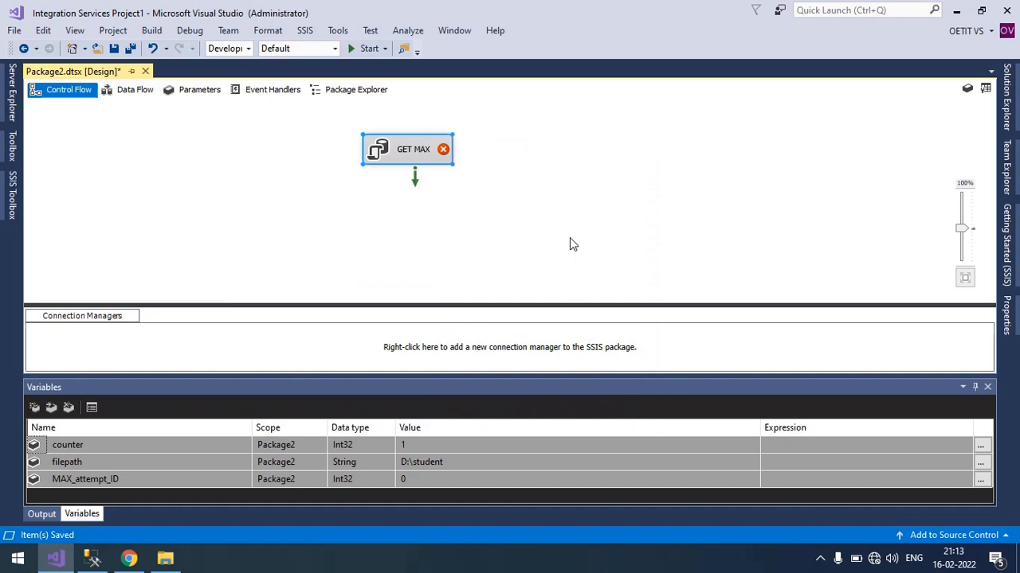
pyautogui.write(' ATT')
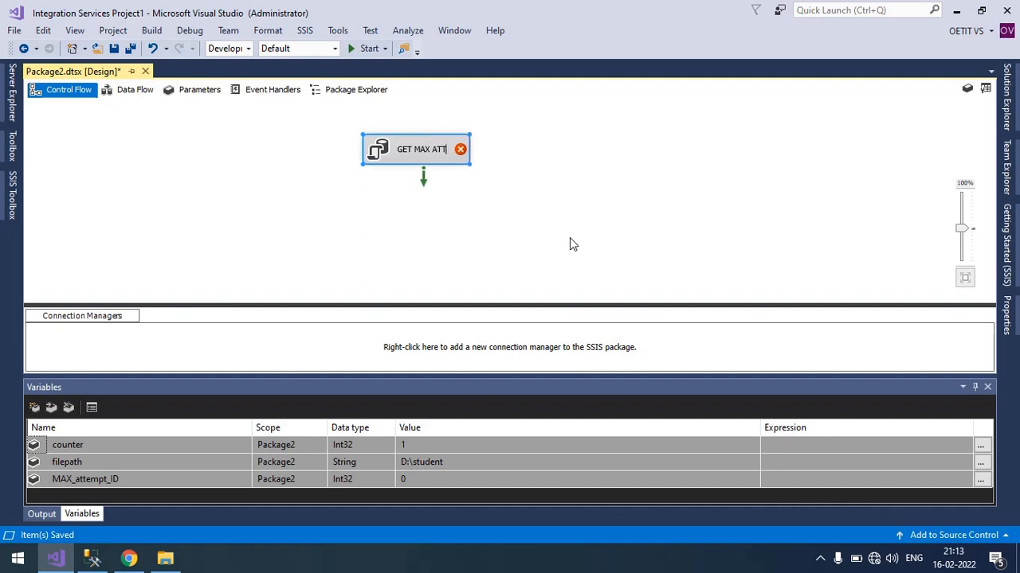
pyautogui.write('EMPT')
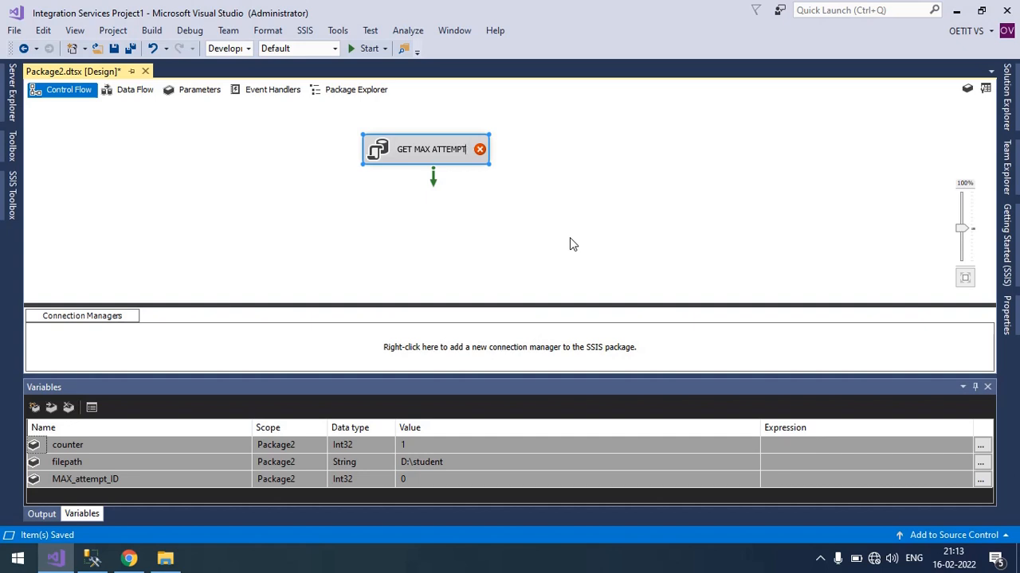
pyautogui.click(570, 237)
# Edit the GET MAX ATTEMPT task and create a new OLE DB connection for it using the LocalHost.db1 data connection.
pyautogui.click(427, 161)
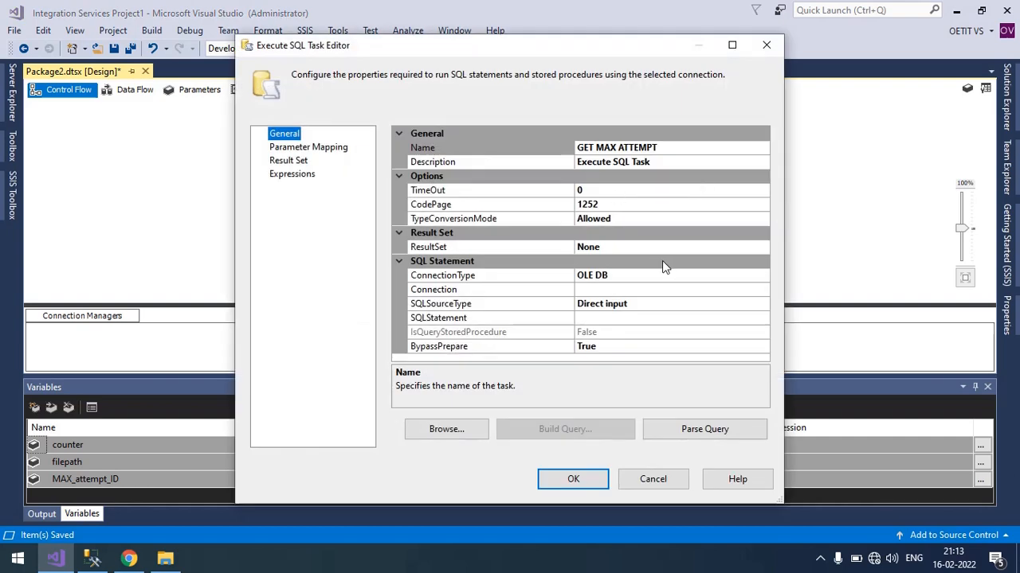
pyautogui.click(599, 292)
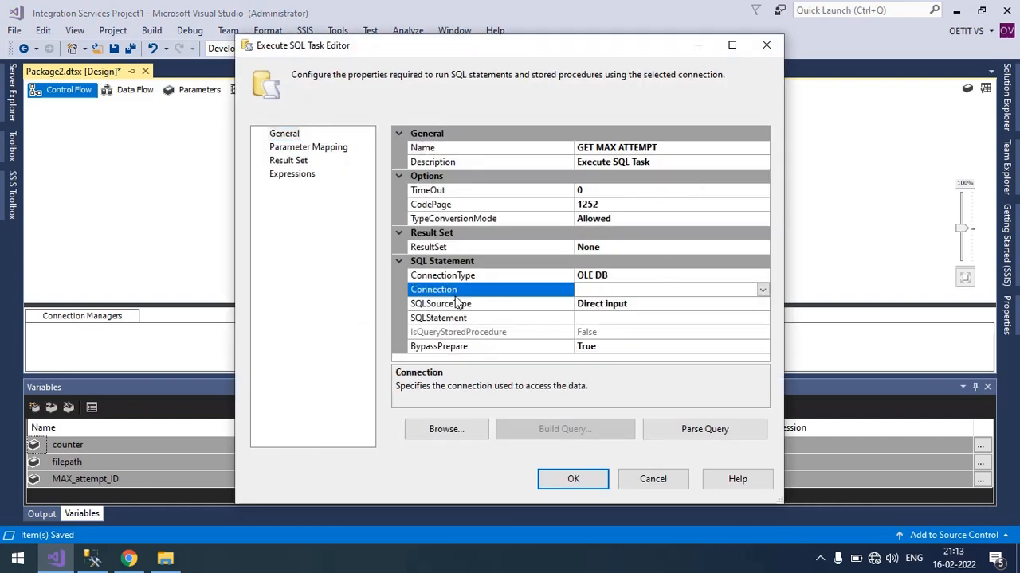
pyautogui.click(762, 290)
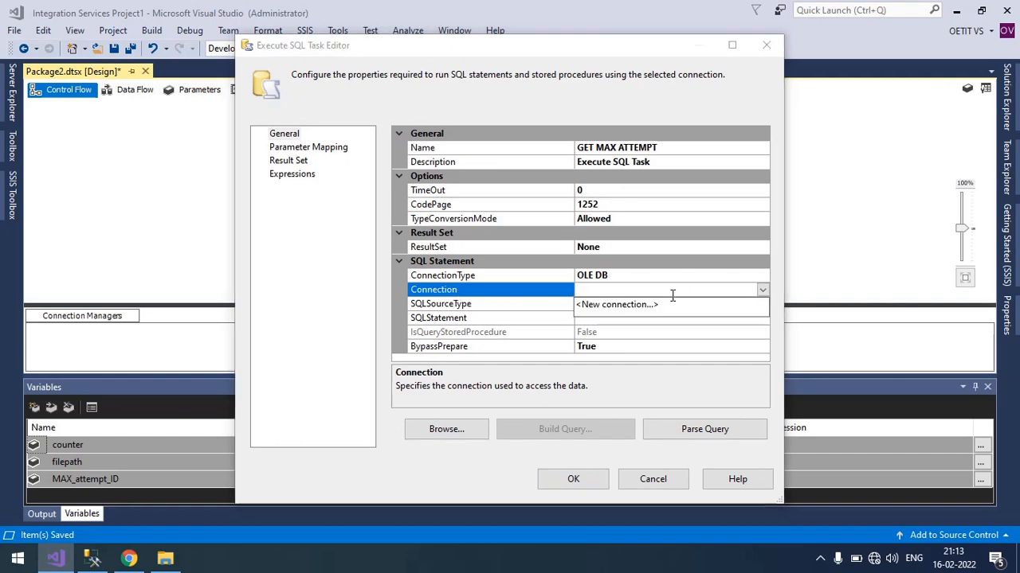
pyautogui.click(653, 307)
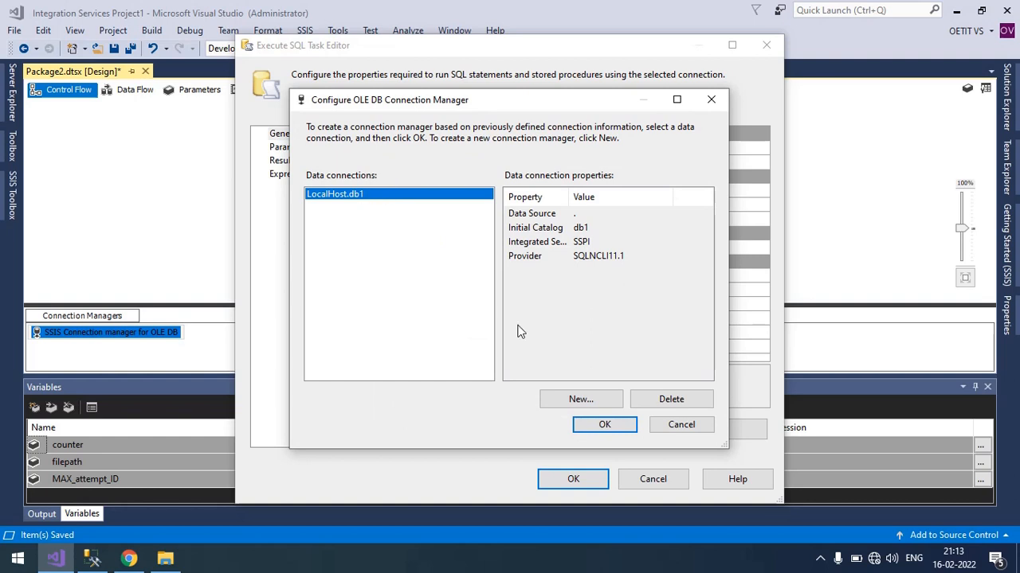
pyautogui.click(605, 423)
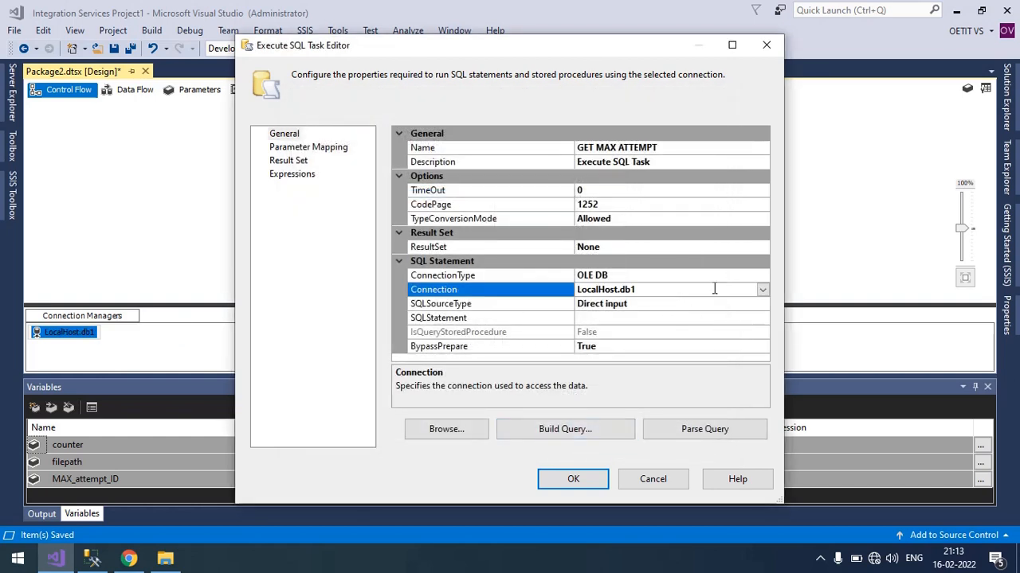
pyautogui.click(673, 291)
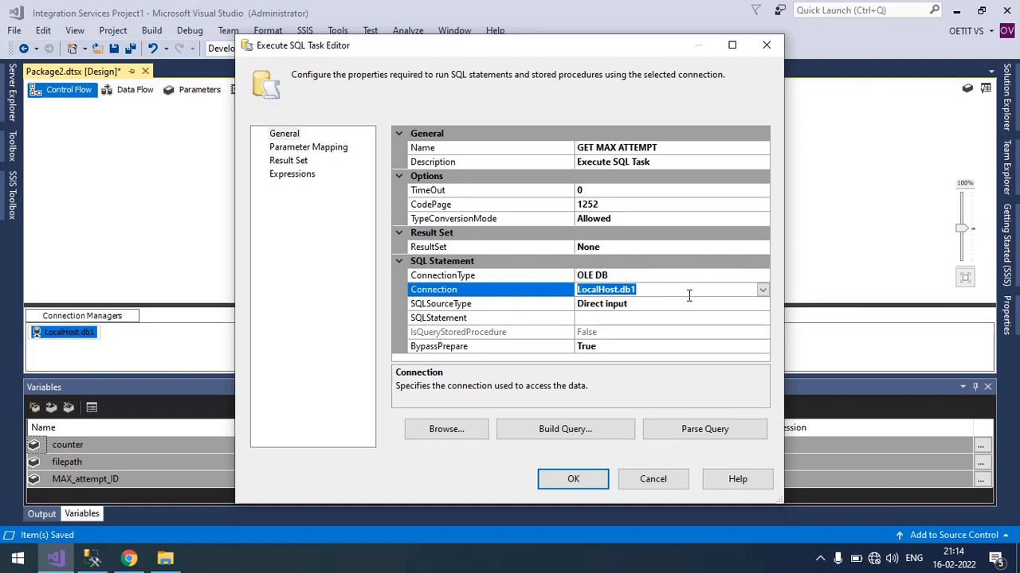
# Set the task's result set format to Single row.
pyautogui.click(676, 249)
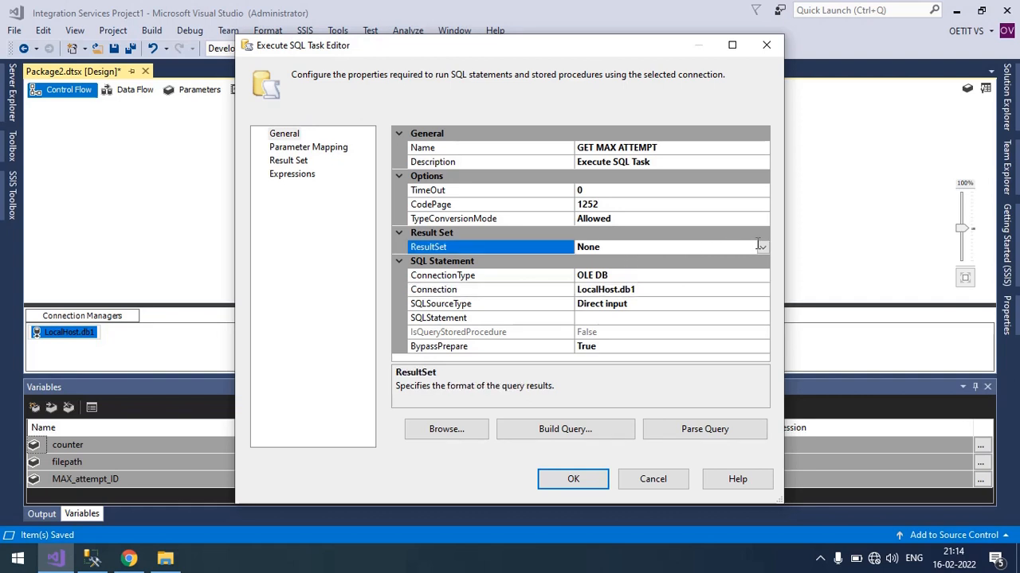
pyautogui.click(762, 247)
pyautogui.click(626, 275)
# Copy "select MAX(no_of_attempt) from student" from the query in SQL Server Management Studio into the task's SQL statement in Visual Studio.
pyautogui.click(603, 319)
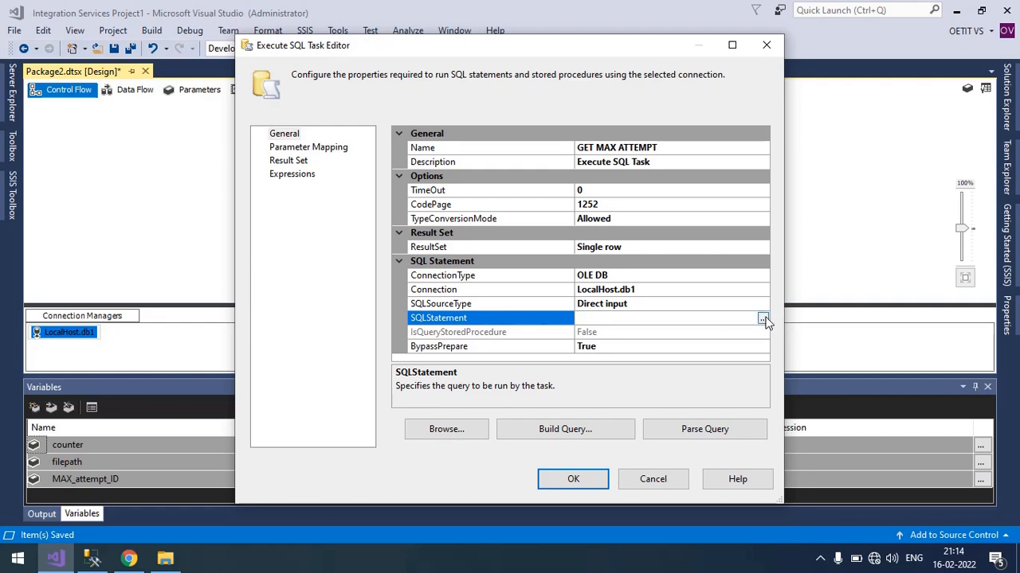
pyautogui.click(90, 565)
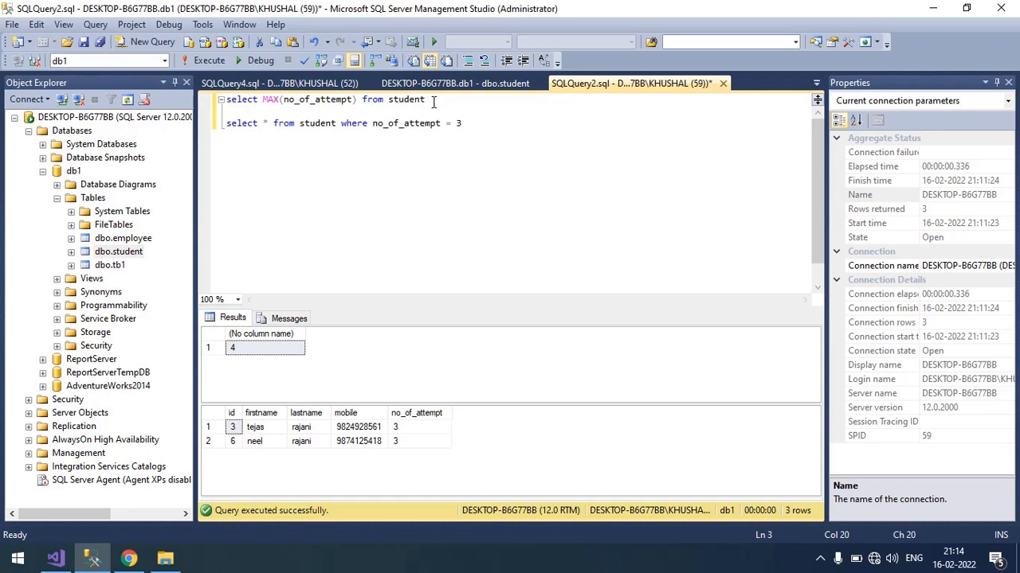
pyautogui.moveTo(429, 99); pyautogui.dragTo(224, 101)
pyautogui.hotkey('ctrl', 'c')
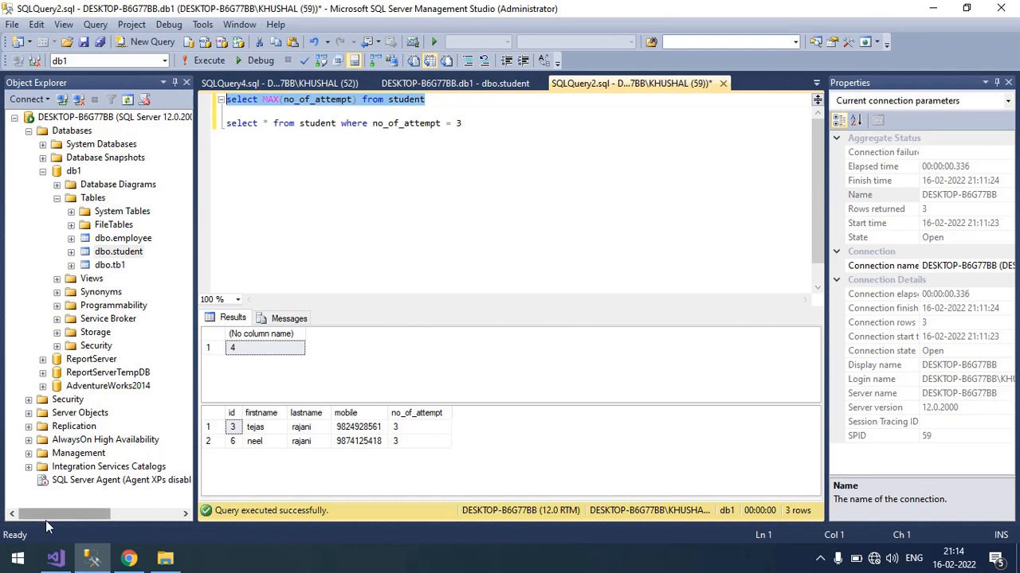
pyautogui.click(55, 559)
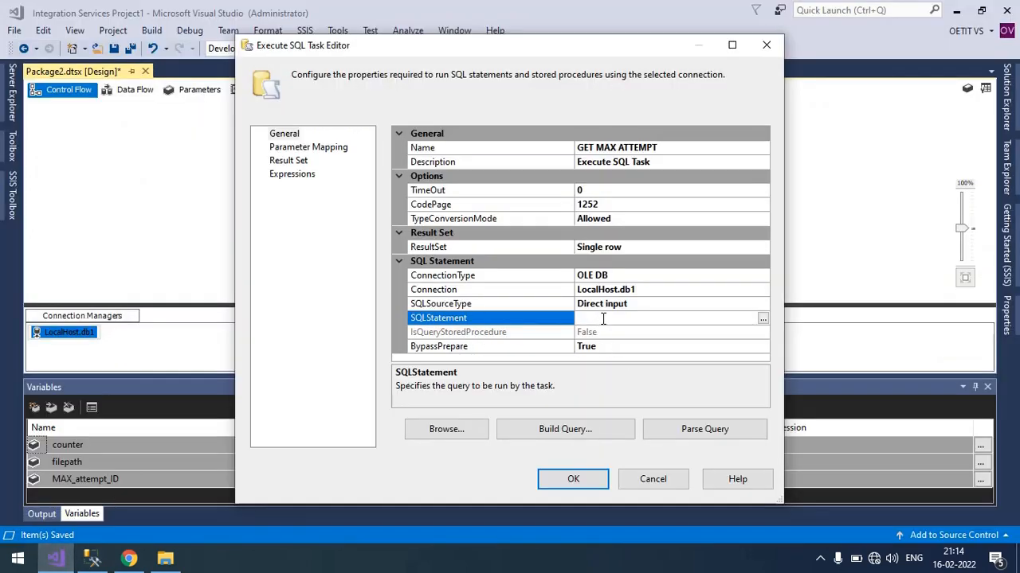
pyautogui.hotkey('ctrl', 'v')
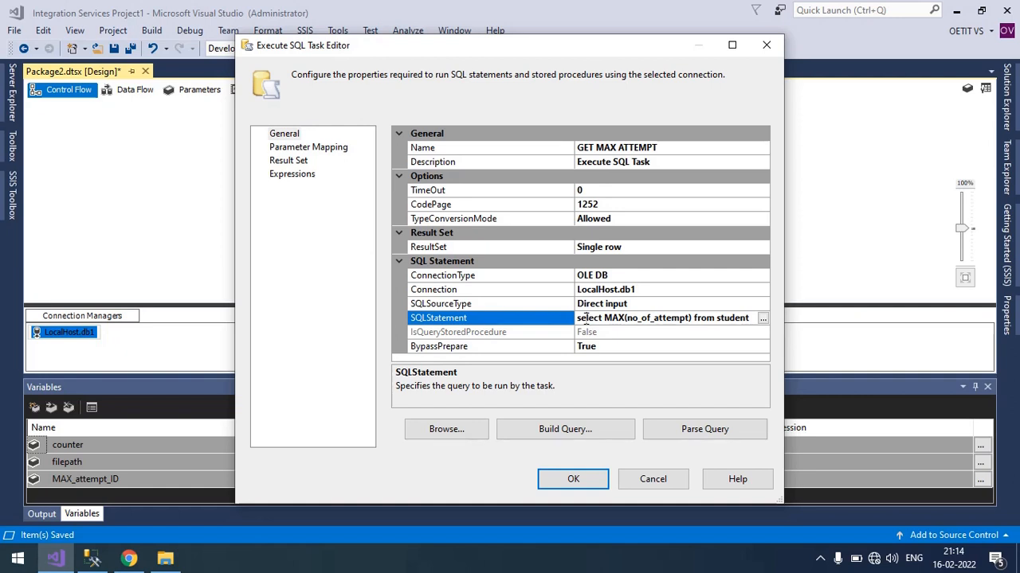
pyautogui.moveTo(586, 318); pyautogui.dragTo(747, 321)
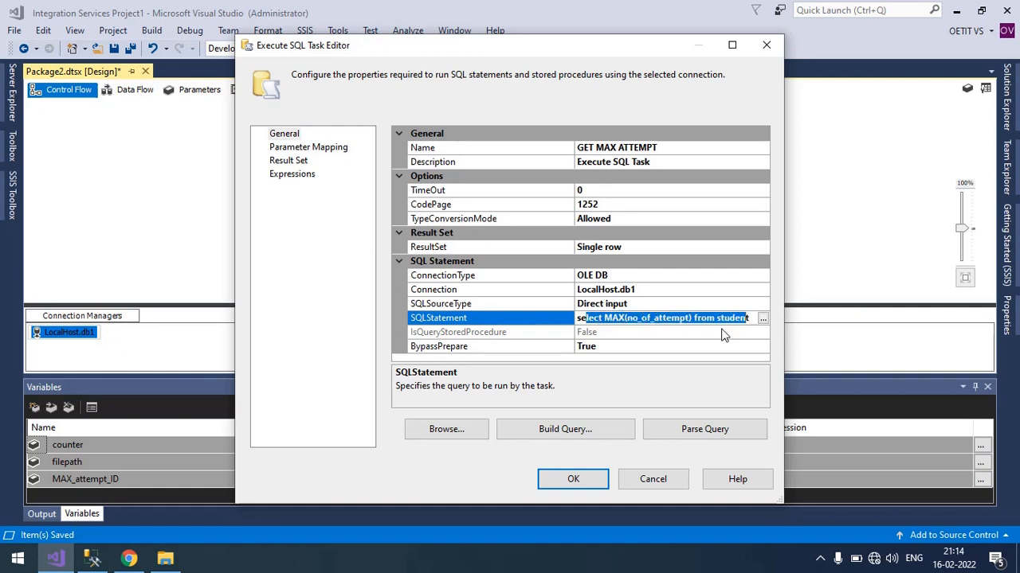
# Add a result set mapping with result name 0 to the variable User::MAX_attempt_ID and apply the task settings.
pyautogui.click(303, 149)
pyautogui.click(300, 162)
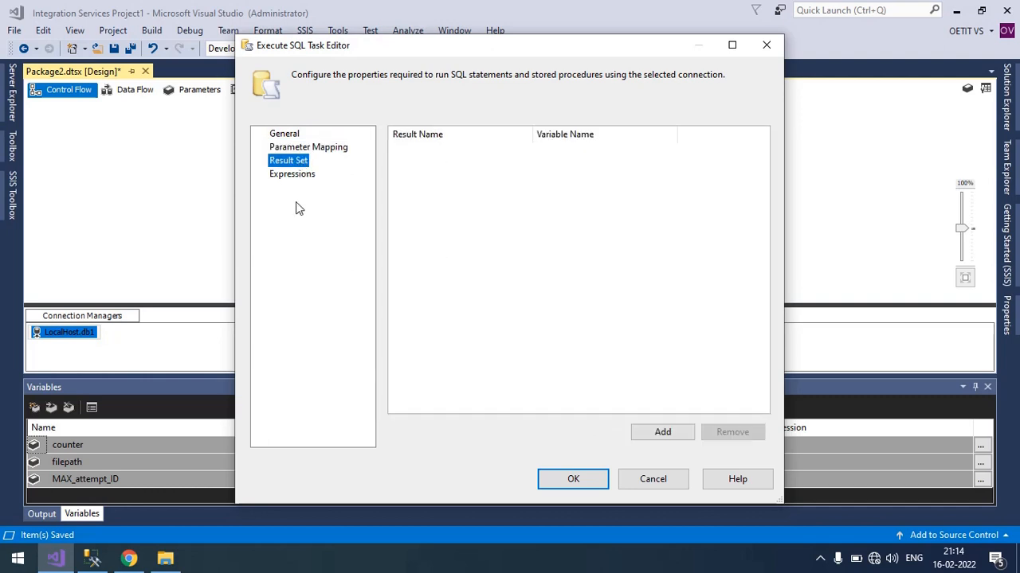
pyautogui.click(490, 151)
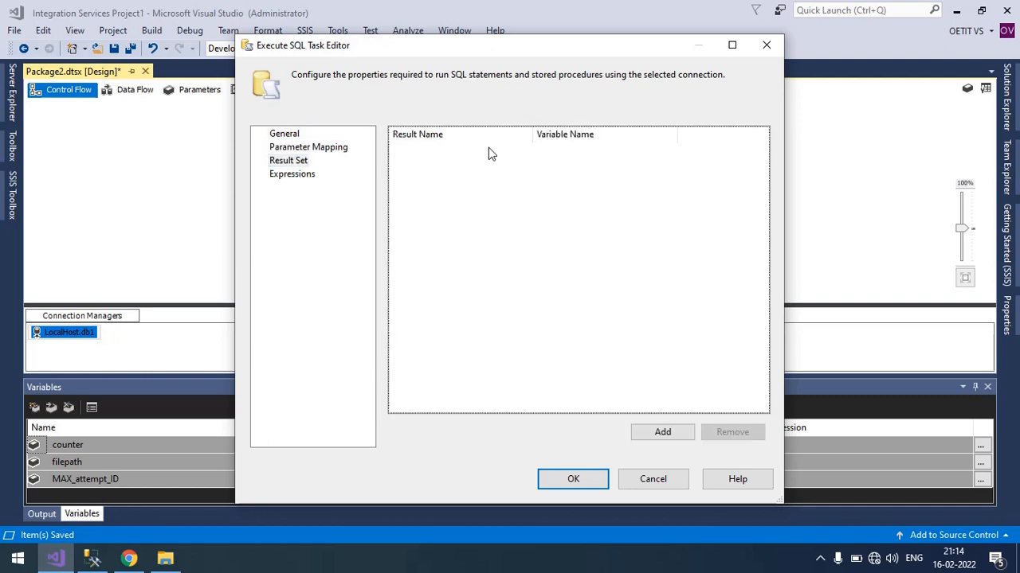
pyautogui.click(663, 431)
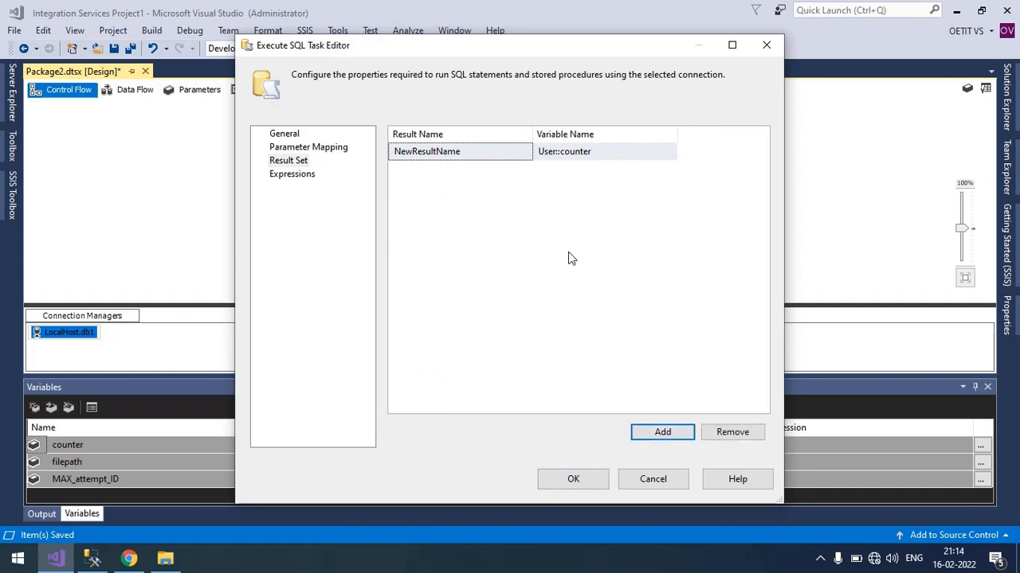
pyautogui.click(499, 152)
pyautogui.moveTo(499, 152); pyautogui.dragTo(265, 153)
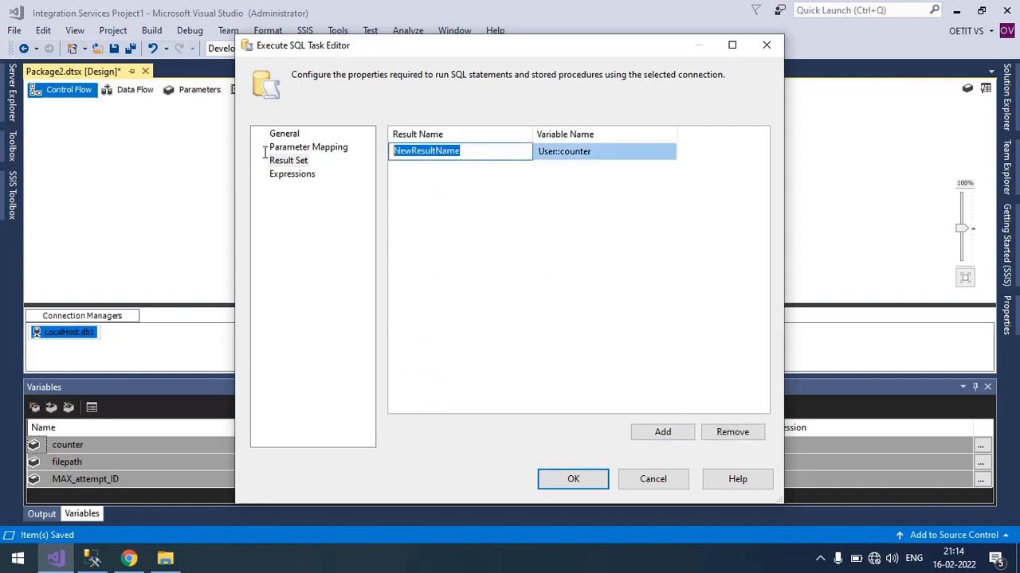
pyautogui.write('0')
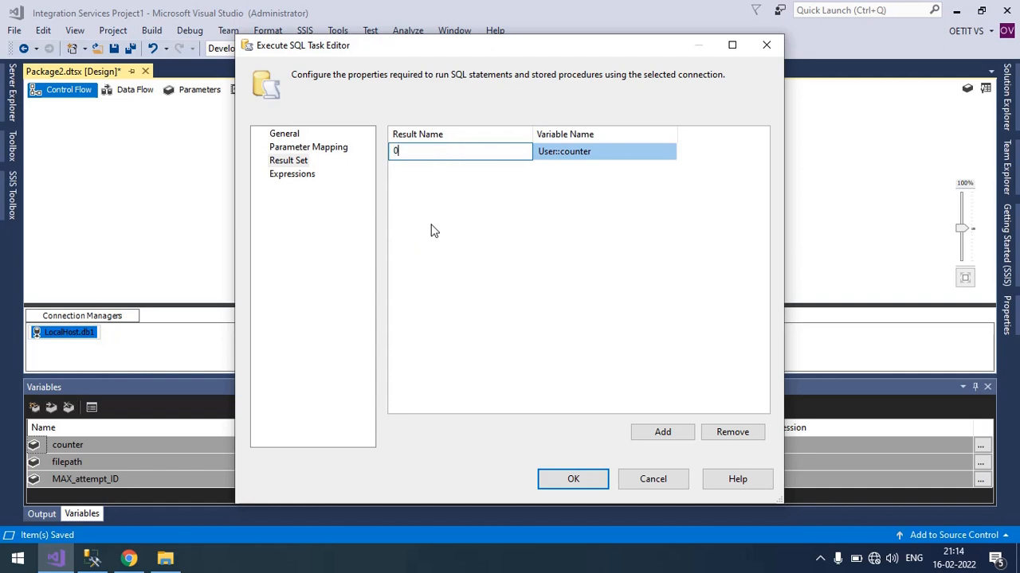
pyautogui.click(607, 157)
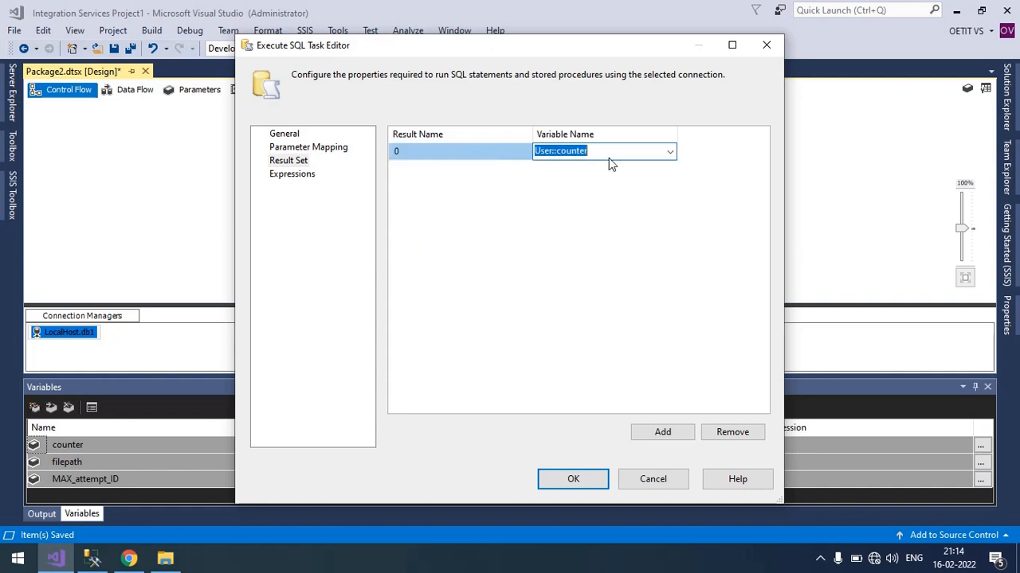
pyautogui.click(669, 154)
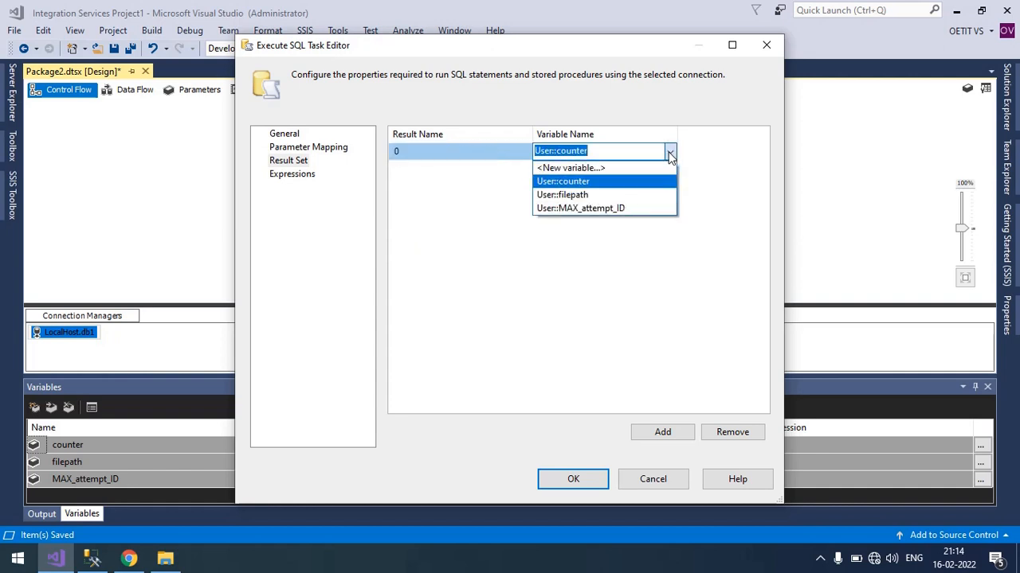
pyautogui.click(626, 208)
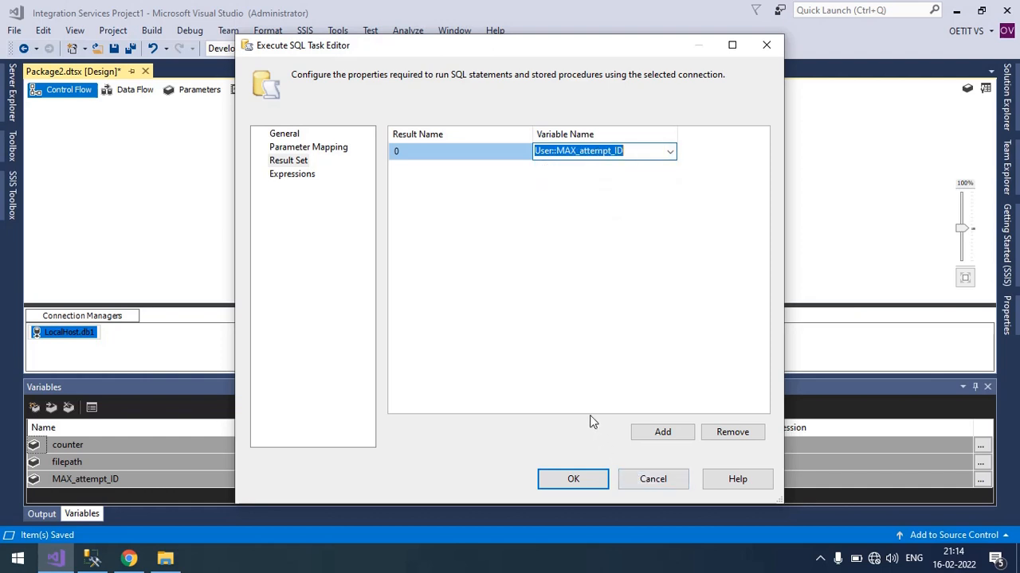
pyautogui.click(573, 479)
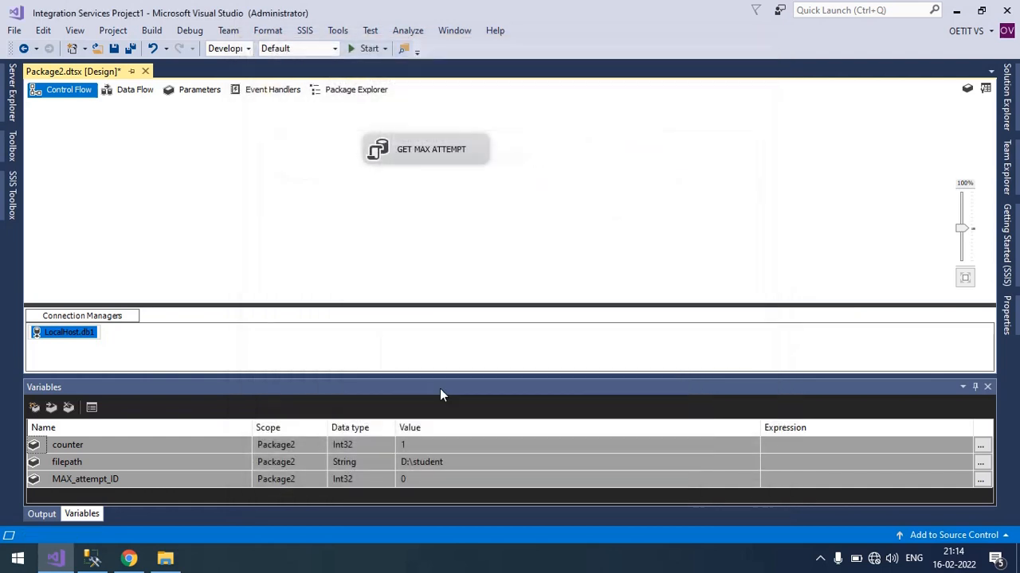
# Add a For Loop Container below the GET MAX ATTEMPT task and connect the task's precedence constraint to it.
pyautogui.click(522, 199)
pyautogui.click(466, 159)
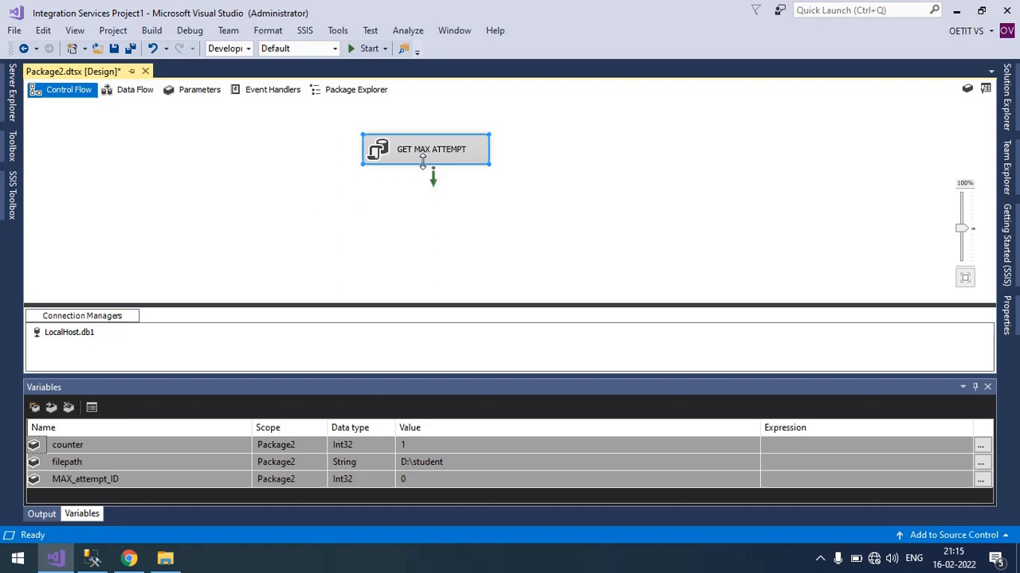
pyautogui.click(11, 179)
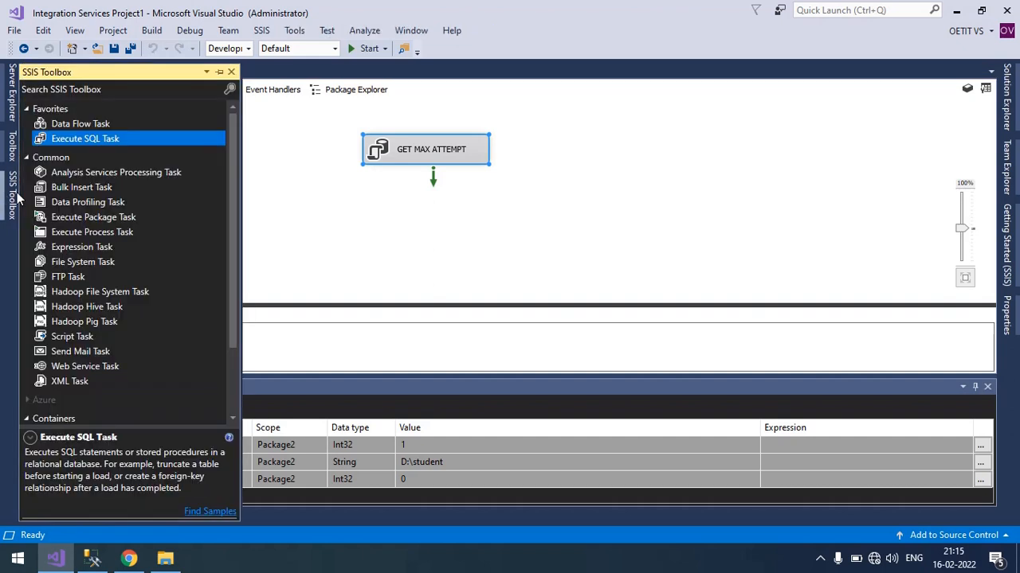
pyautogui.scroll(-3, 94, 246)
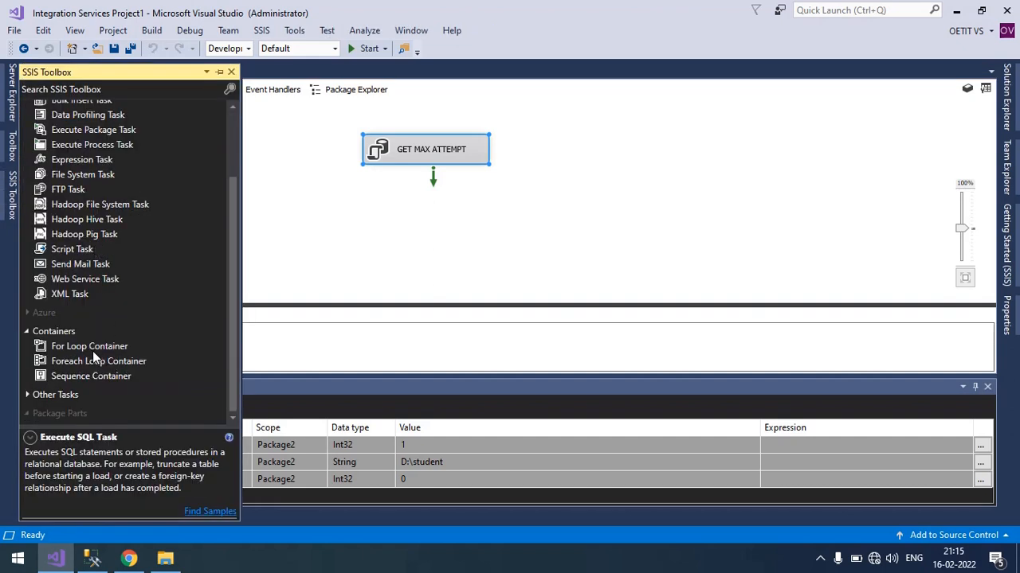
pyautogui.moveTo(89, 347); pyautogui.dragTo(342, 215)
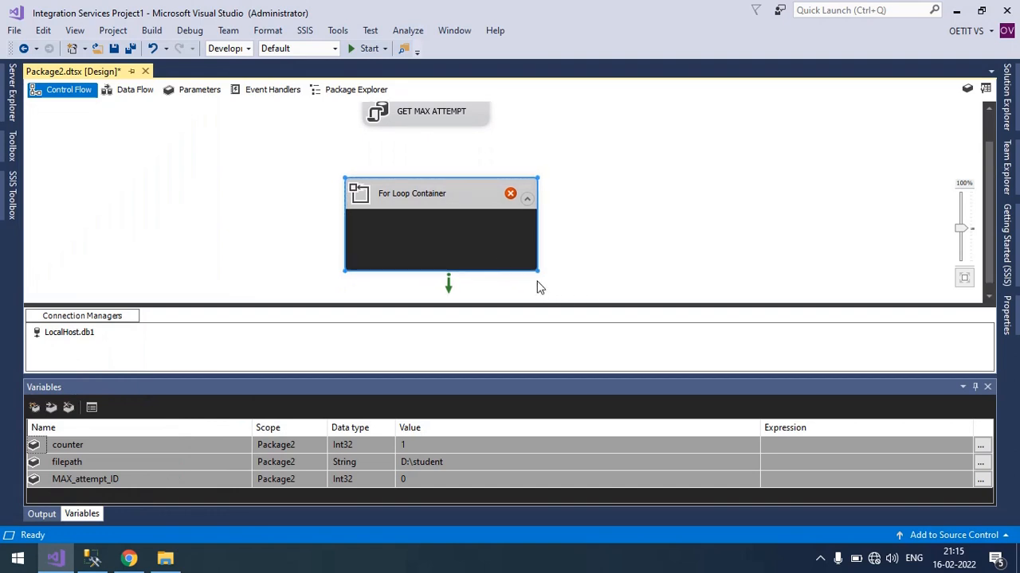
pyautogui.moveTo(451, 137); pyautogui.dragTo(461, 121)
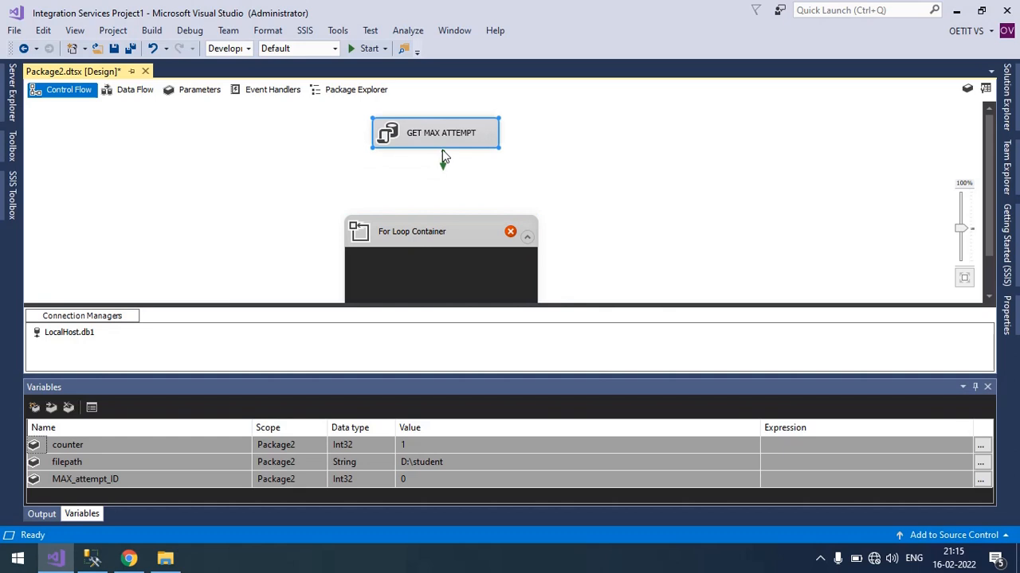
pyautogui.moveTo(444, 160); pyautogui.dragTo(433, 251)
pyautogui.click(624, 169)
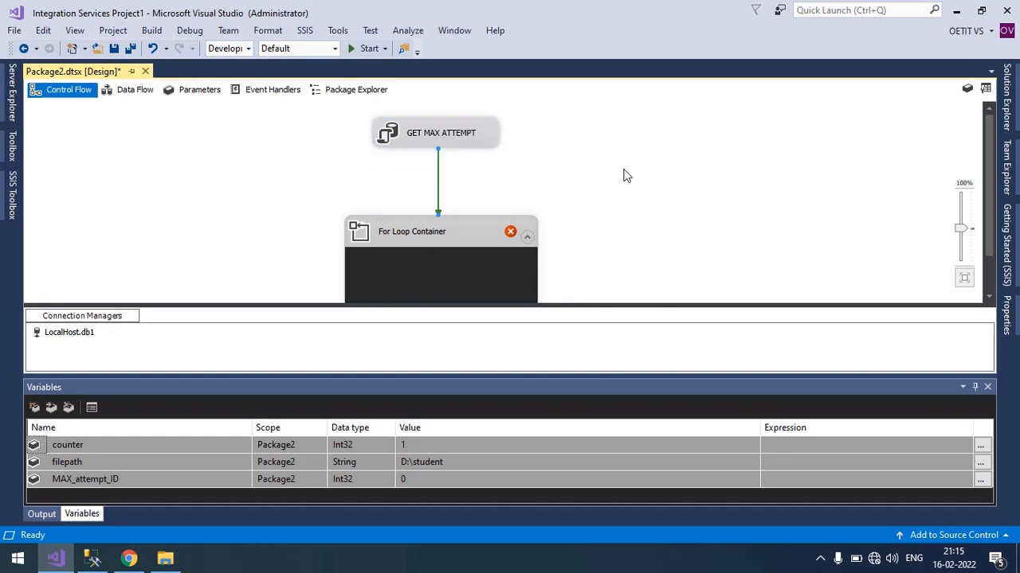
pyautogui.click(470, 255)
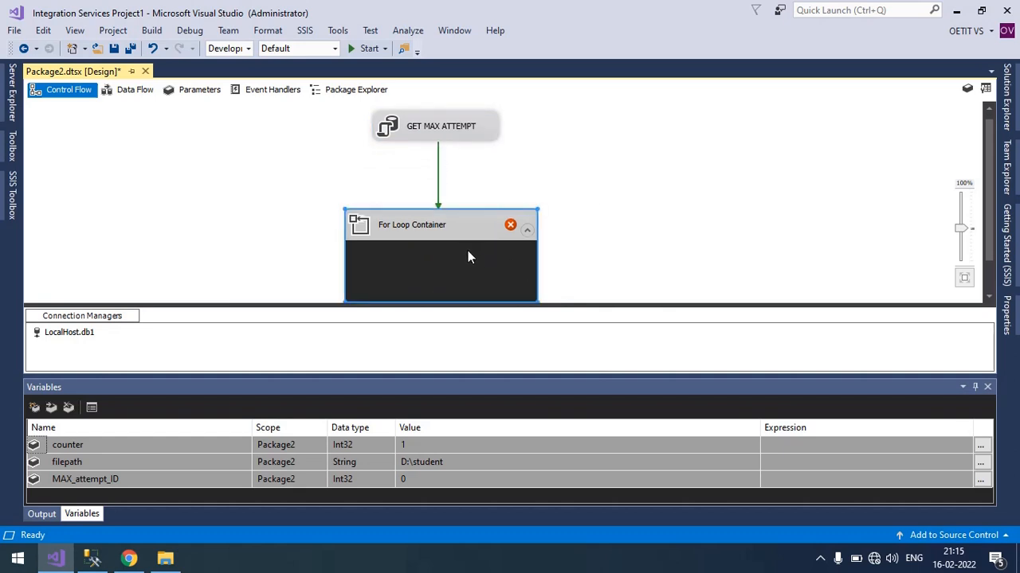
pyautogui.rightClick(464, 257)
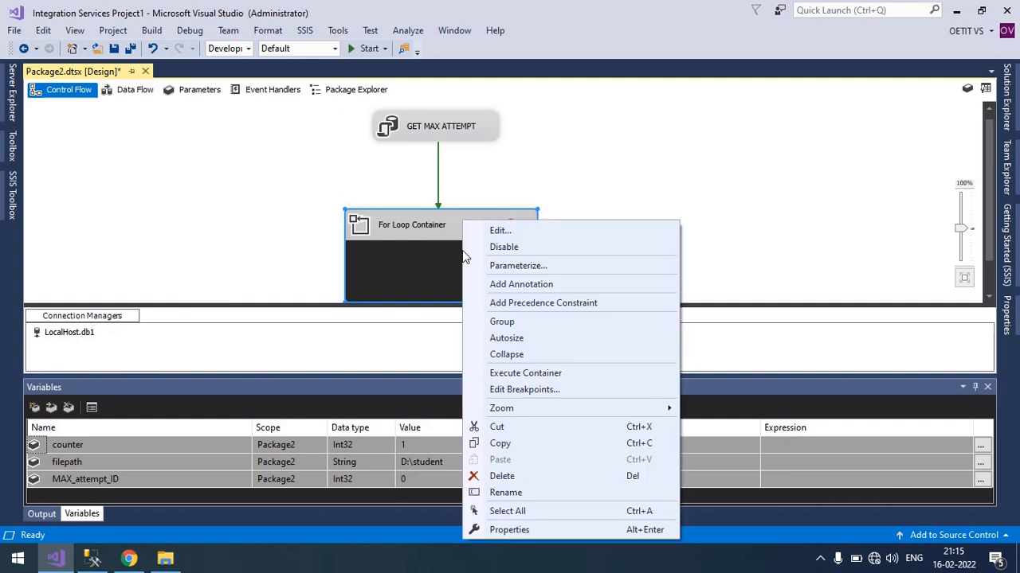
pyautogui.click(500, 231)
pyautogui.click(590, 149)
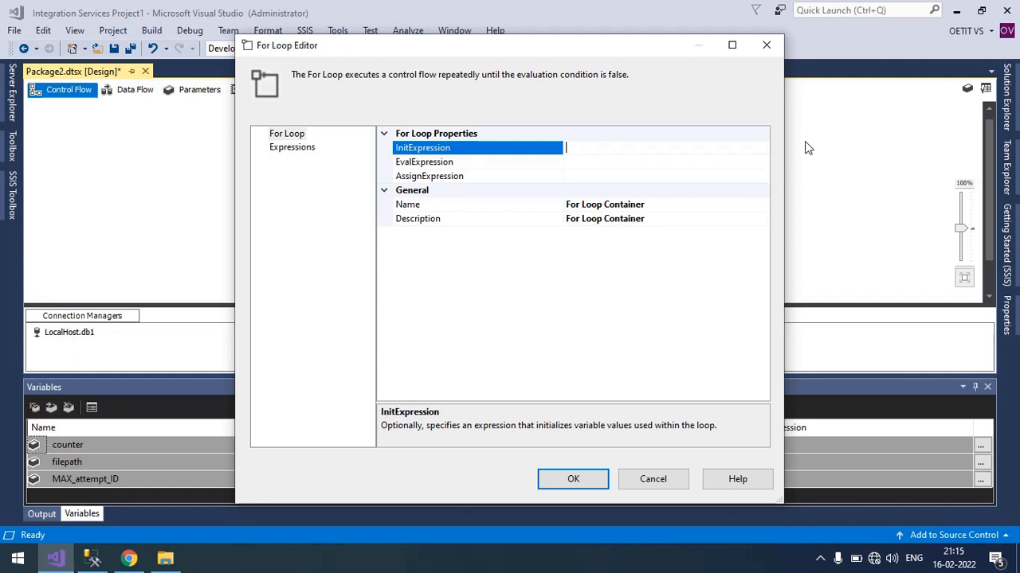
pyautogui.write('@')
pyautogui.write('counter = 1')
pyautogui.click(634, 160)
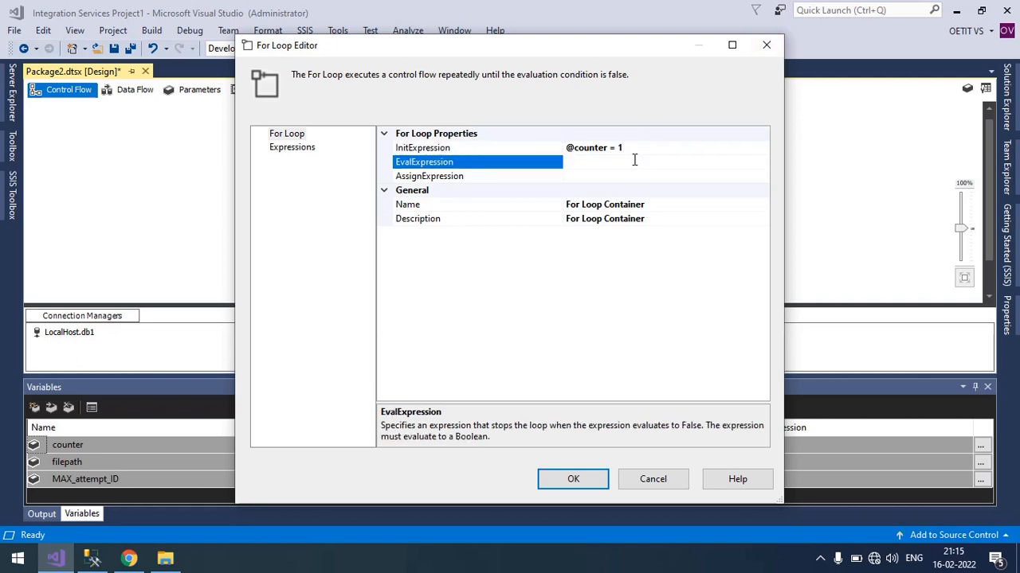
pyautogui.write('@counter <= @MAX_attempt_ID')
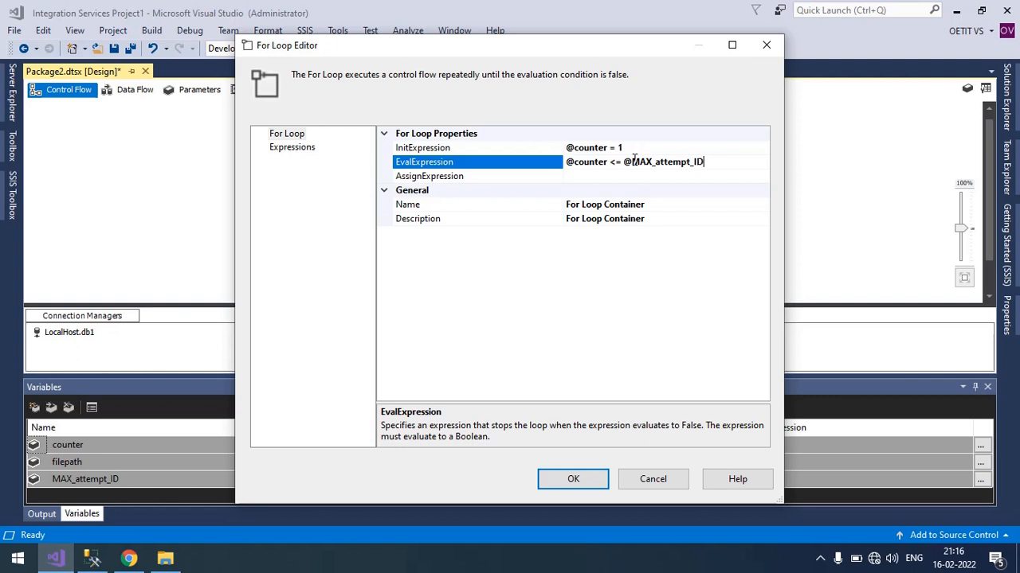
pyautogui.doubleClick(727, 163)
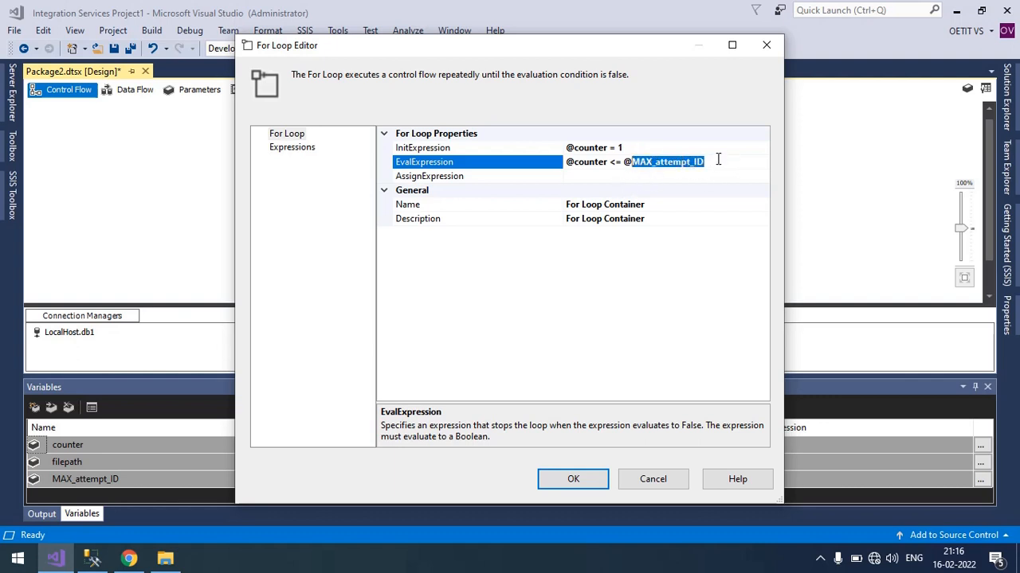
pyautogui.moveTo(718, 161); pyautogui.dragTo(626, 163)
pyautogui.click(606, 176)
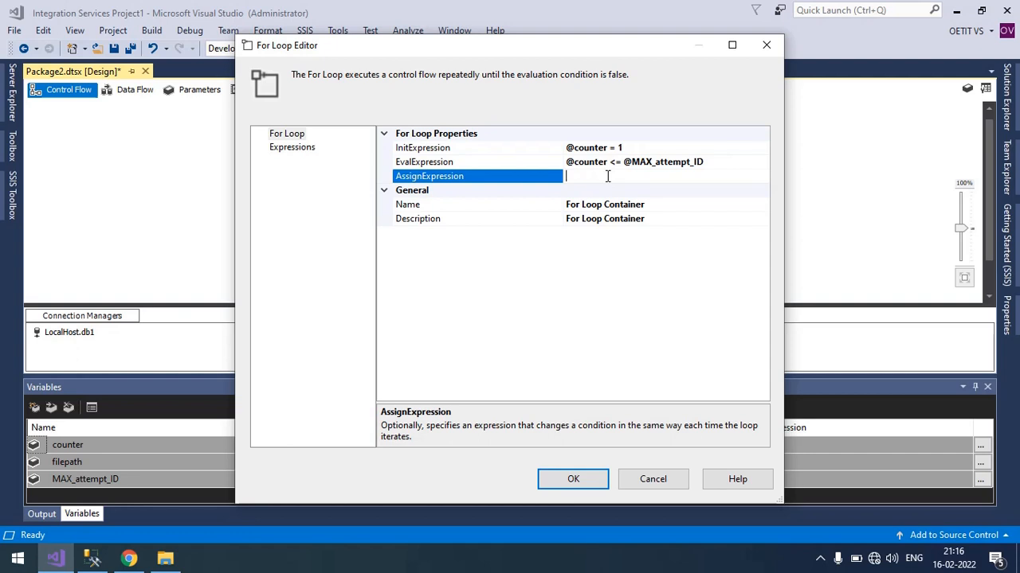
pyautogui.write('@counter= @counter + 1')
pyautogui.click(571, 480)
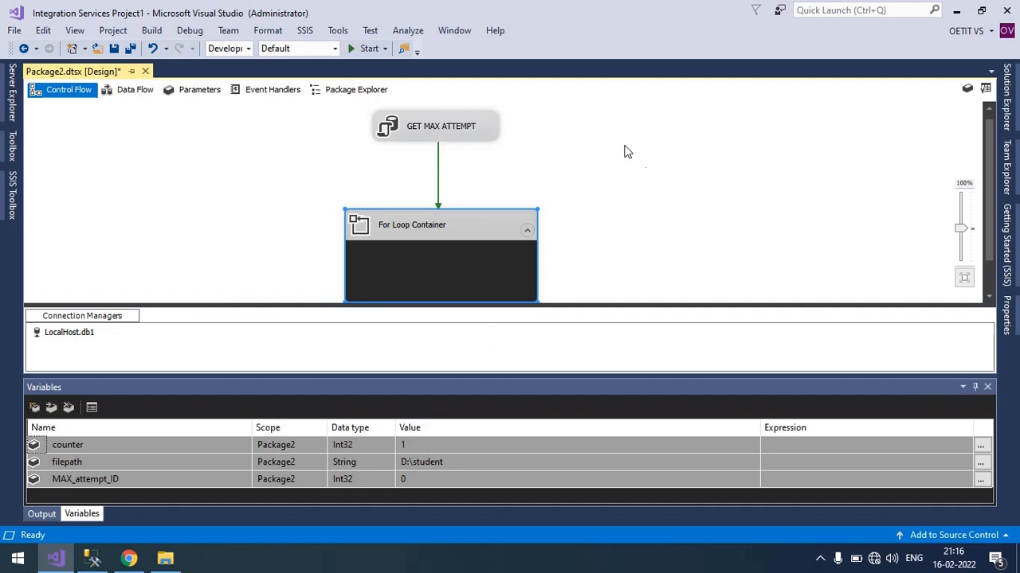
# Place a Data Flow Task inside the For Loop Container and enlarge it slightly.
pyautogui.click(12, 199)
pyautogui.scroll(2, 91, 287)
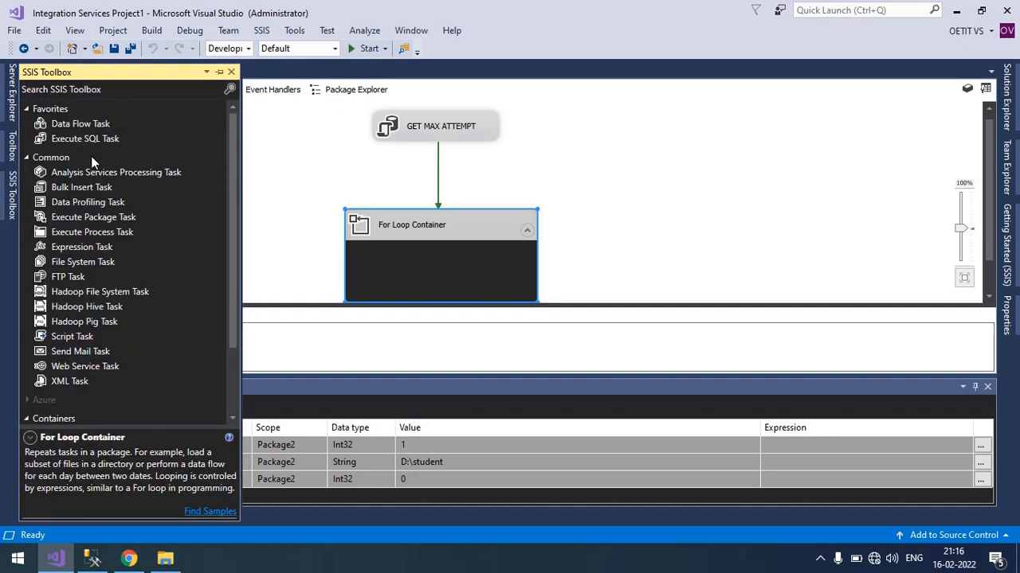
pyautogui.moveTo(84, 123); pyautogui.dragTo(356, 273)
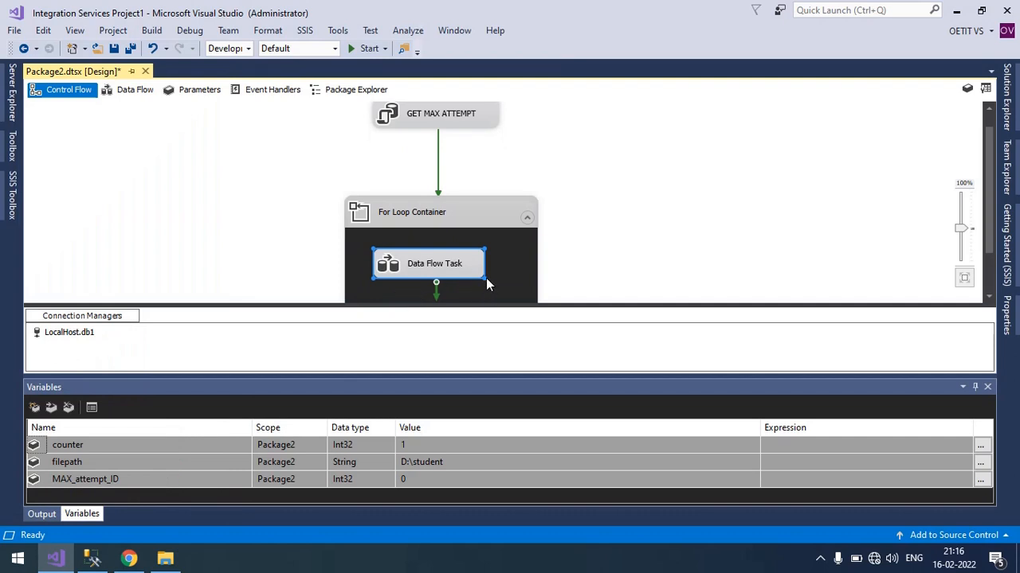
pyautogui.moveTo(486, 279); pyautogui.dragTo(503, 292)
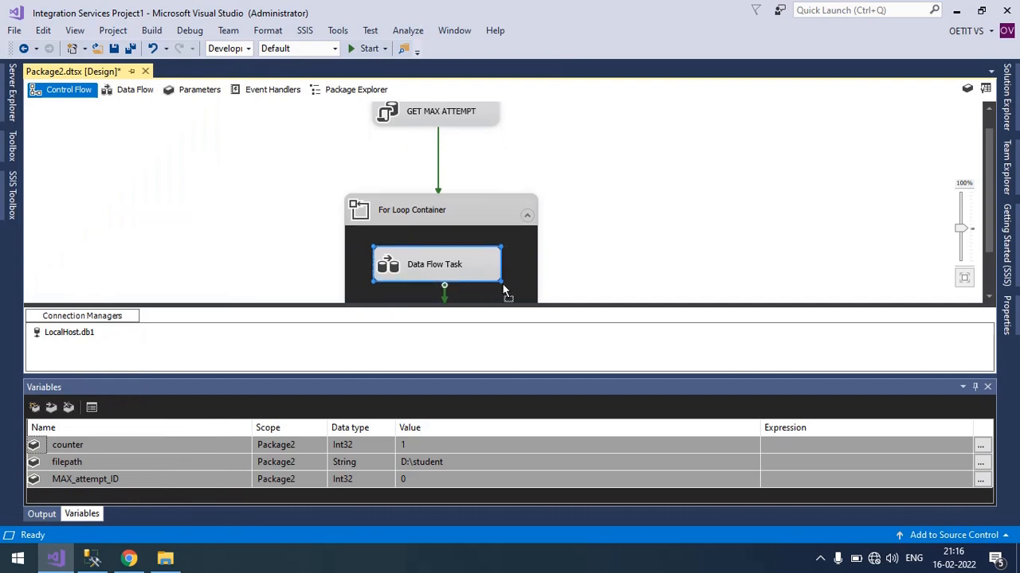
# Rename the Data Flow Task inside the loop as TO GENERATE CSV.
pyautogui.rightClick(460, 257)
pyautogui.click(517, 494)
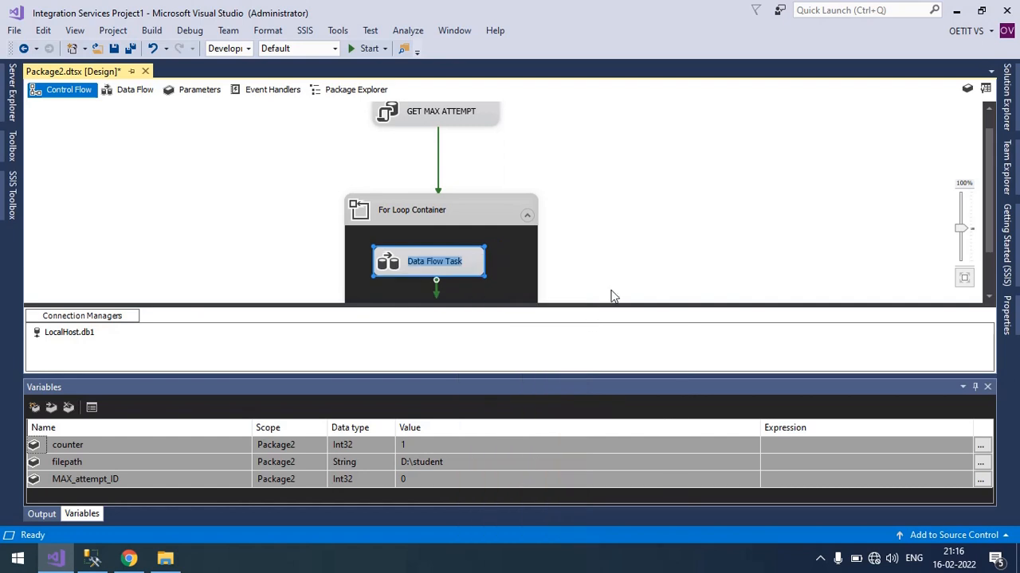
pyautogui.press('BackSpace')
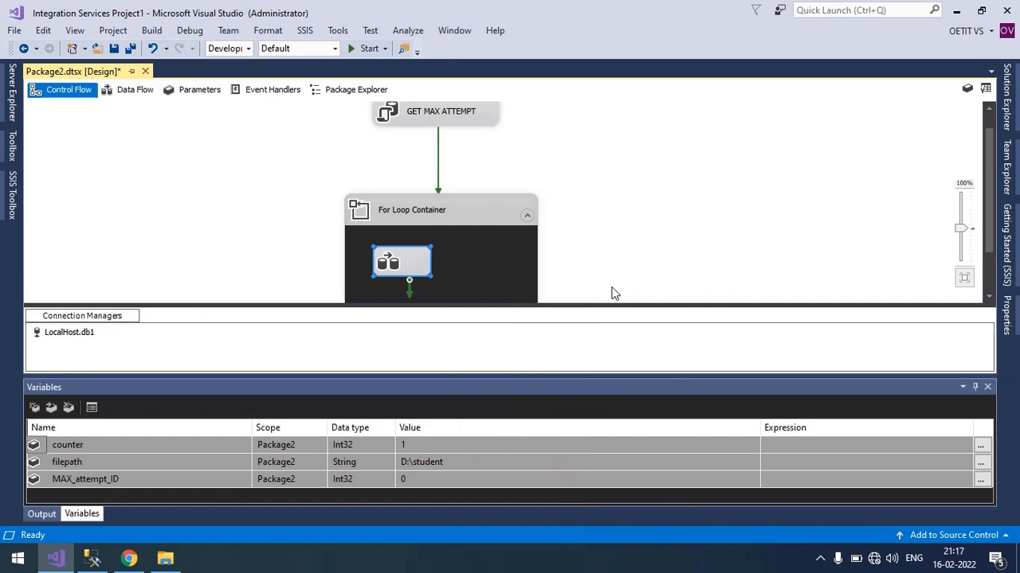
pyautogui.write('E')
pyautogui.press('BackSpace')
pyautogui.write('TO GE')
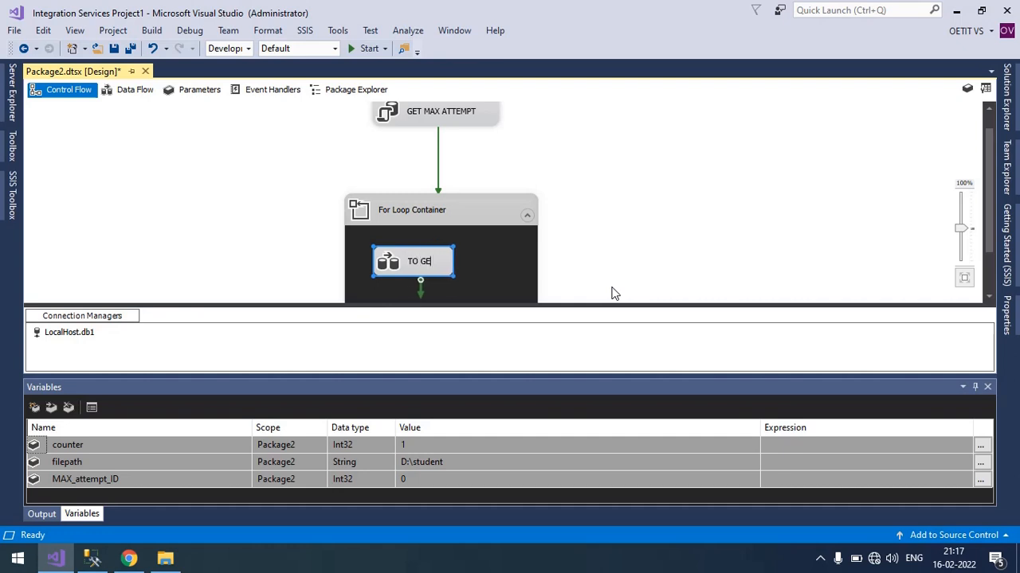
pyautogui.write('NERATE')
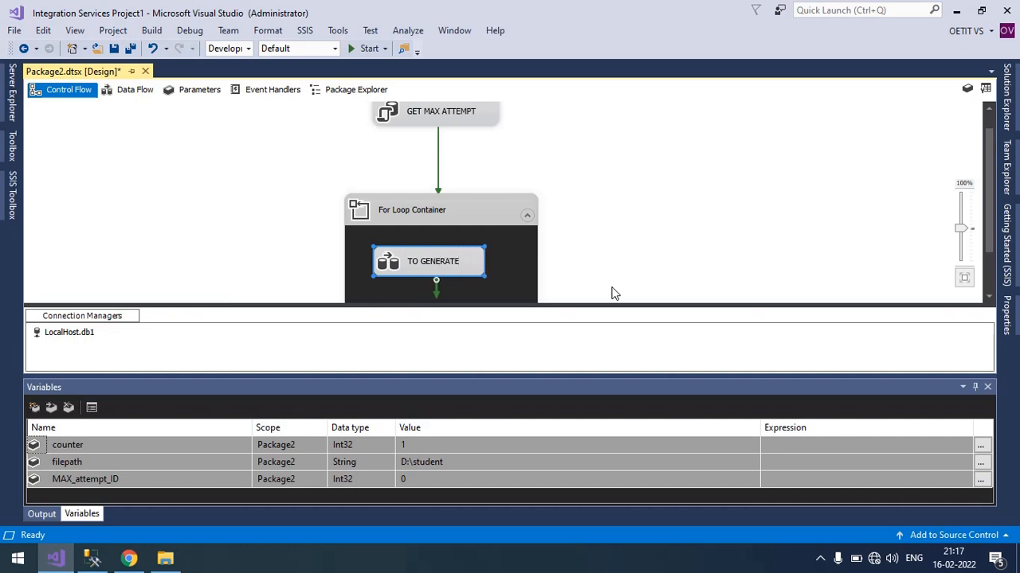
pyautogui.write(' CSV')
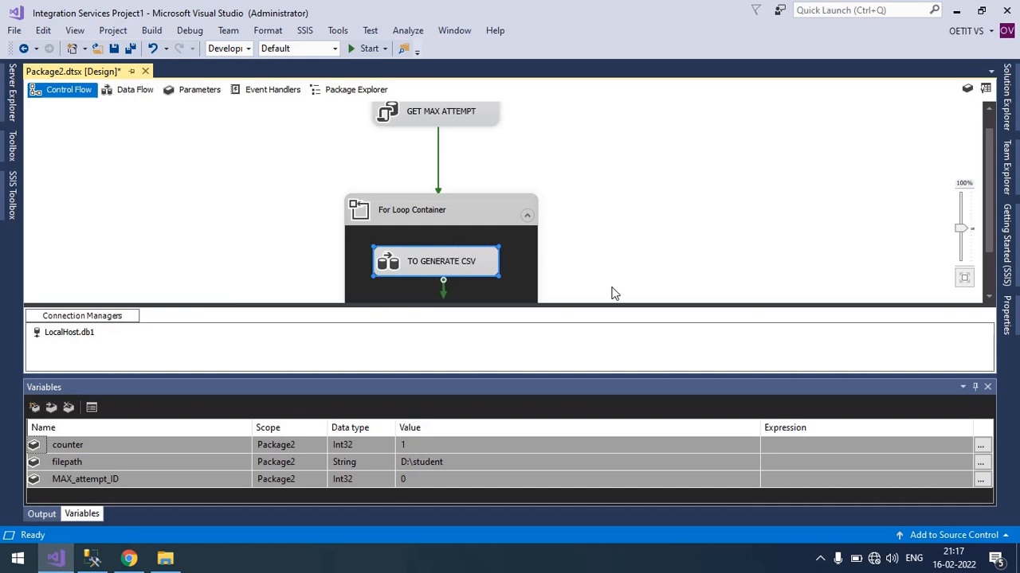
pyautogui.click(612, 253)
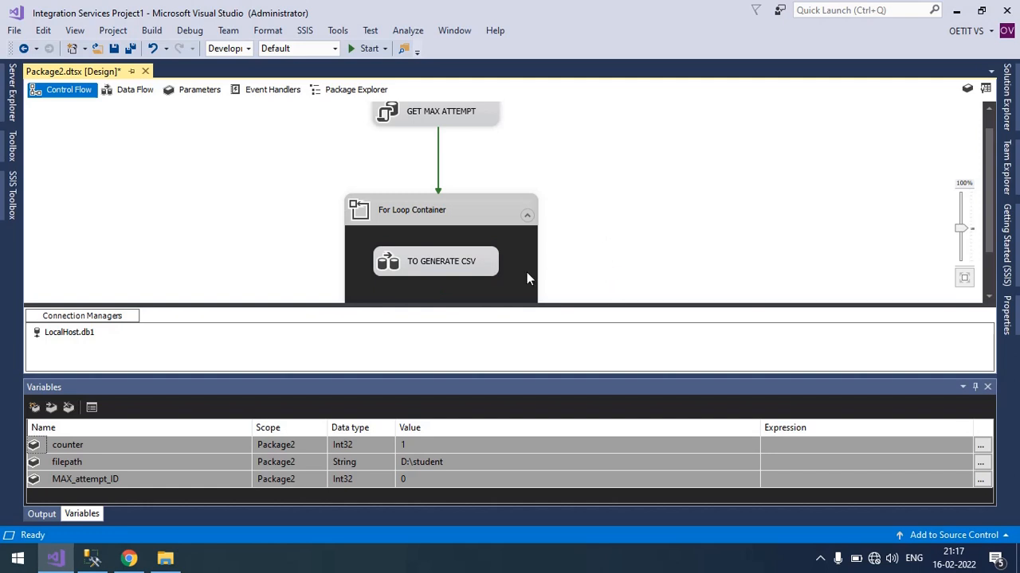
# Open the TO GENERATE CSV data flow and add an OLE DB Source to it.
pyautogui.doubleClick(444, 266)
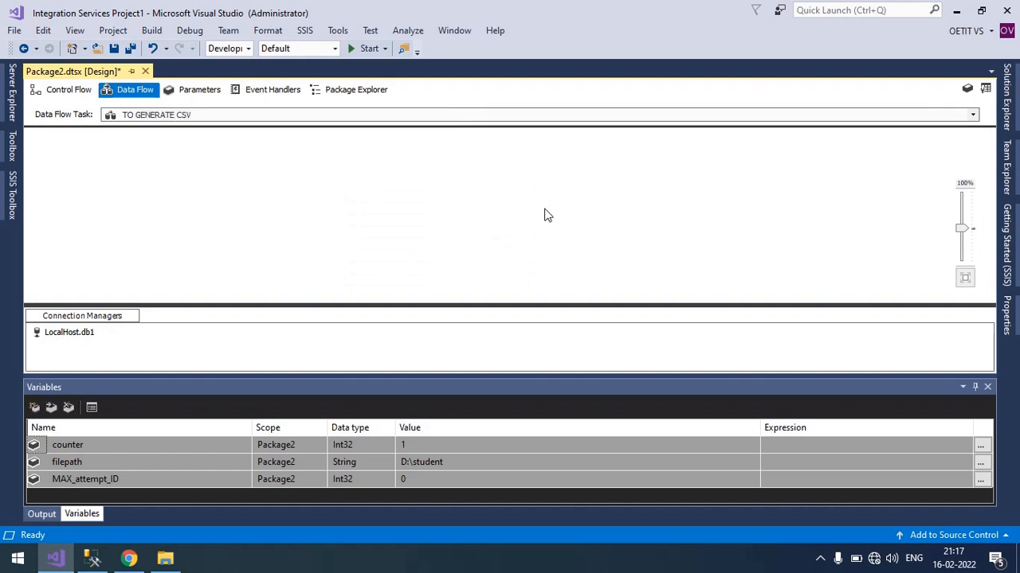
pyautogui.click(12, 195)
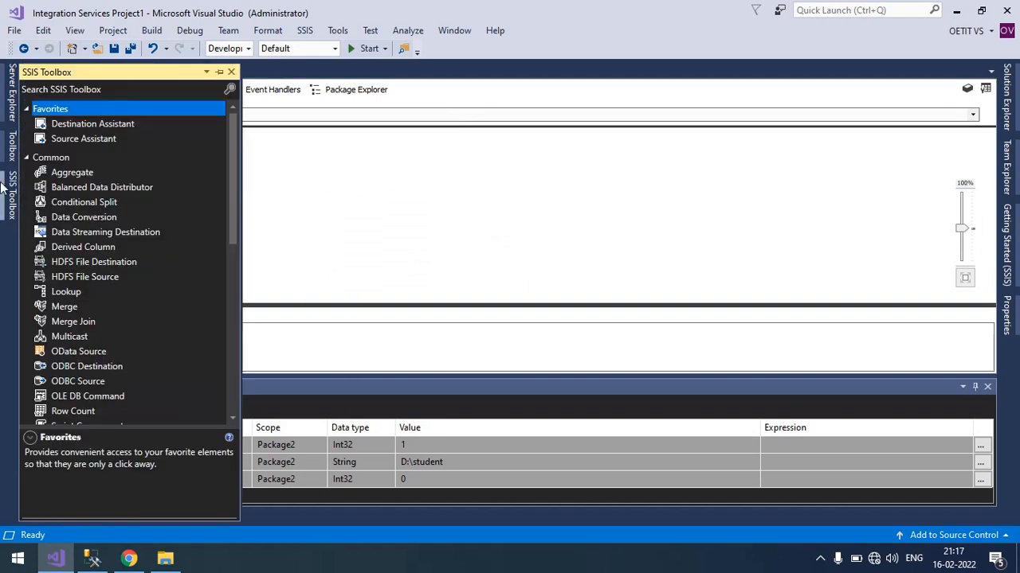
pyautogui.scroll(-10, 116, 274)
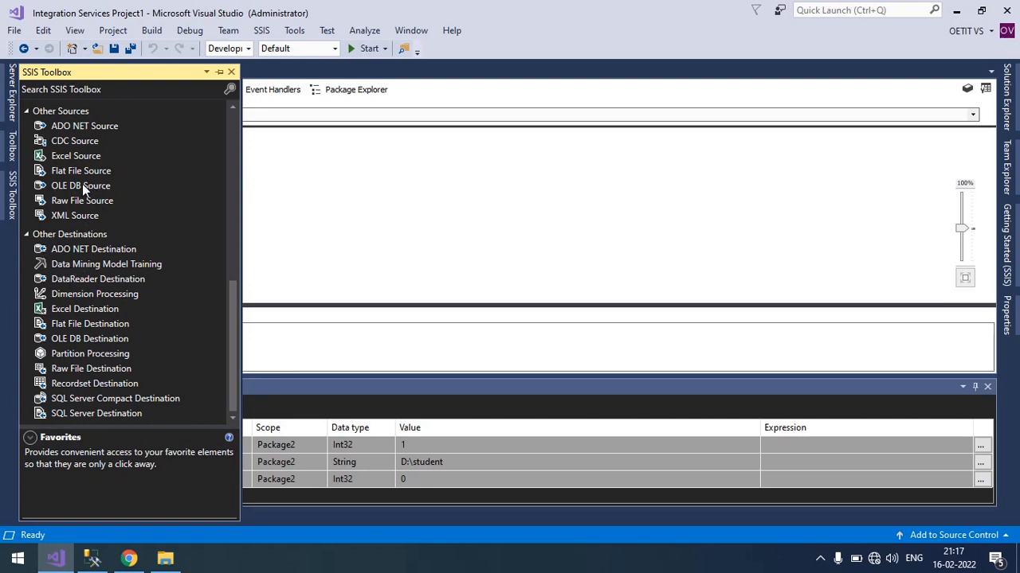
pyautogui.moveTo(82, 185); pyautogui.dragTo(330, 166)
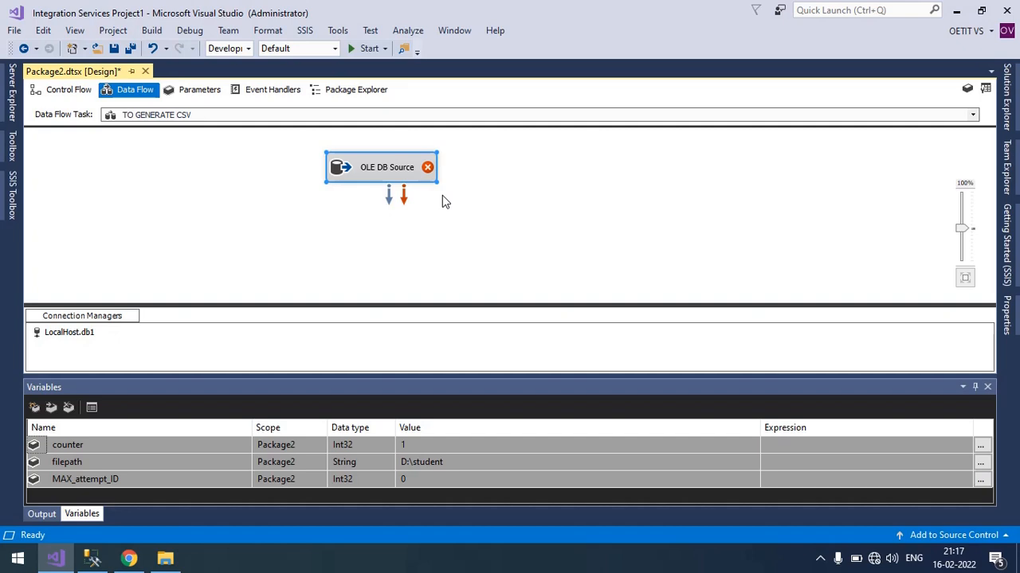
# Edit the OLE DB Source to use the LocalHost.db1 connection manager with SQL command as the data access mode.
pyautogui.doubleClick(395, 175)
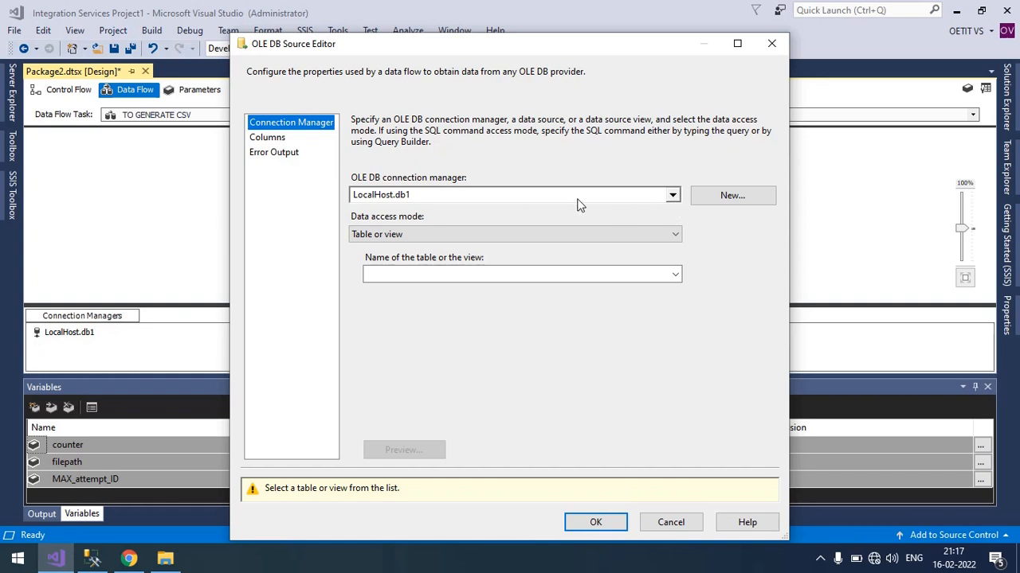
pyautogui.click(451, 201)
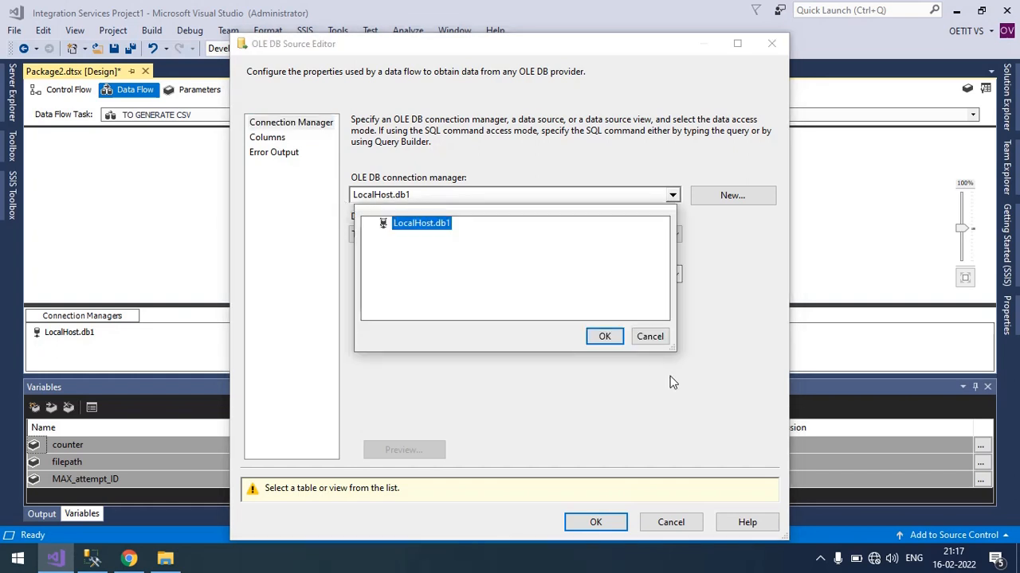
pyautogui.click(605, 336)
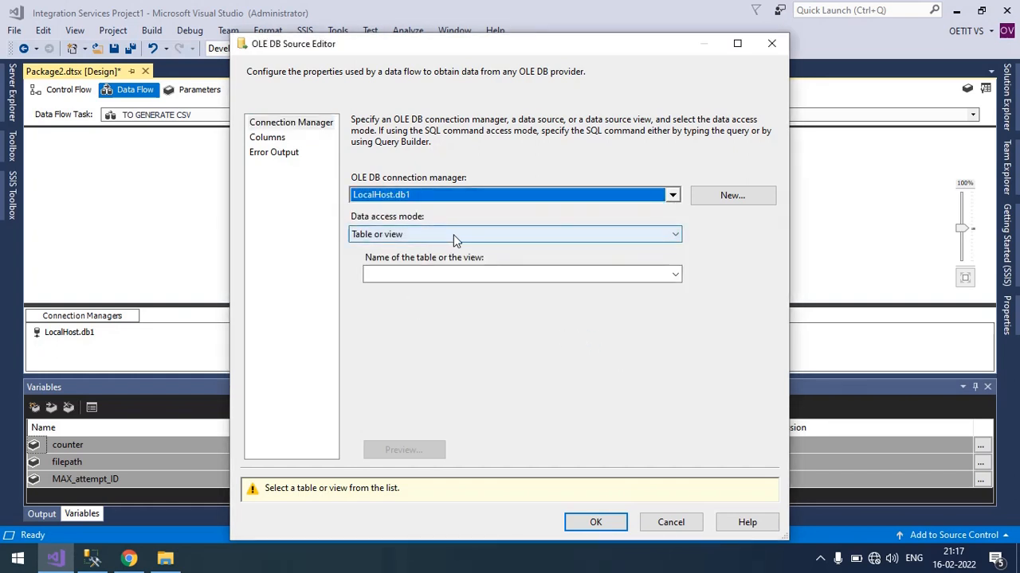
pyautogui.click(453, 236)
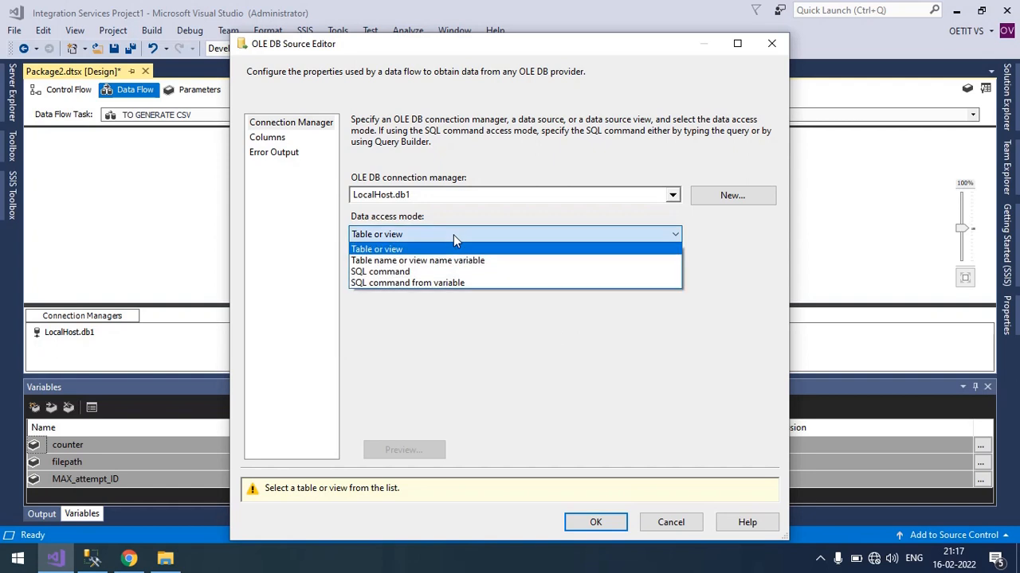
pyautogui.click(418, 271)
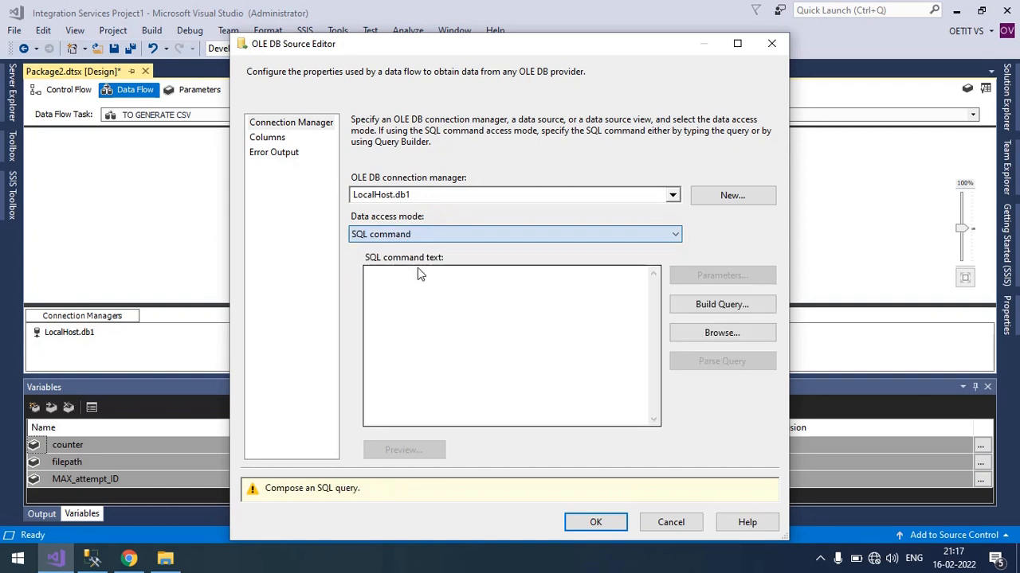
# Copy the query "select * from student where no_of_attempt = 3" from SQL Server Management Studio into the OLE DB Source's SQL command text in Visual Studio.
pyautogui.click(447, 290)
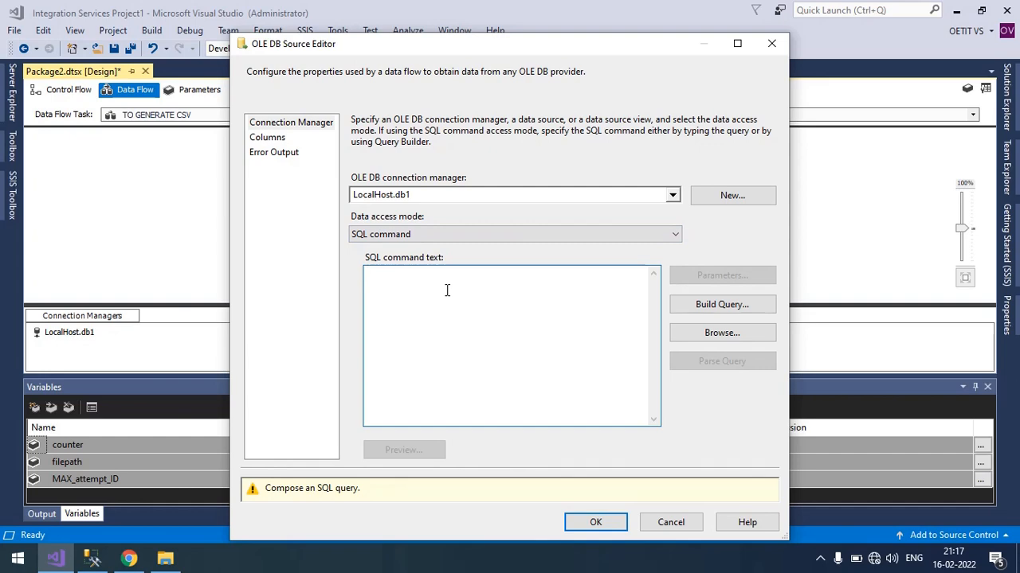
pyautogui.click(92, 557)
pyautogui.moveTo(474, 125); pyautogui.dragTo(202, 129)
pyautogui.hotkey('ctrl', 'c')
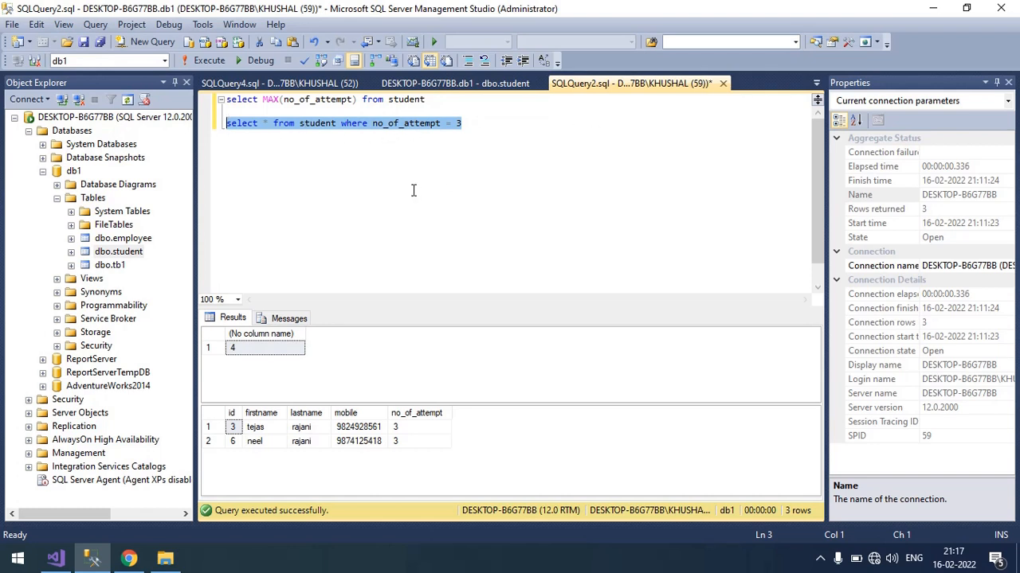
pyautogui.click(56, 558)
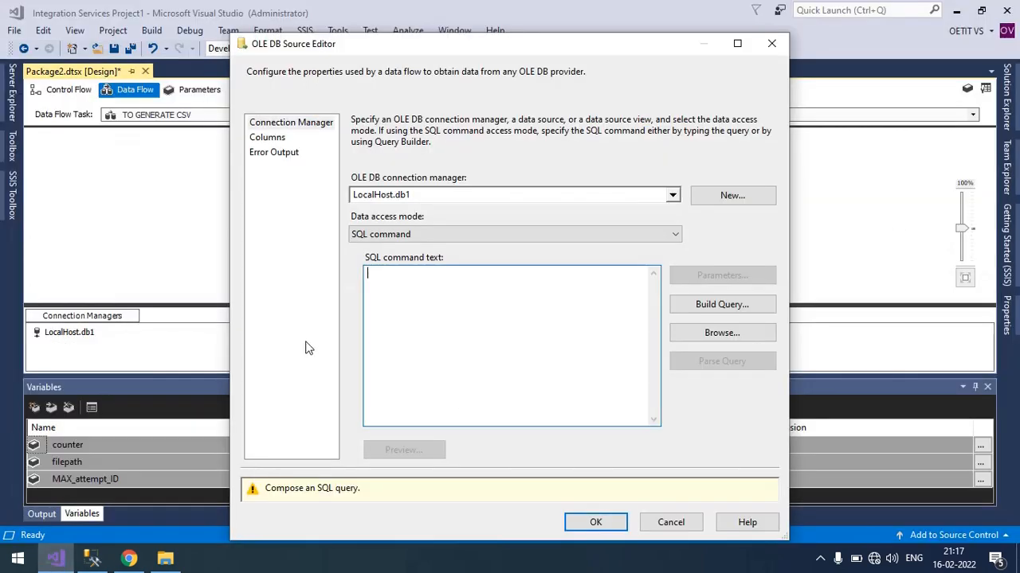
pyautogui.hotkey('ctrl', 'v')
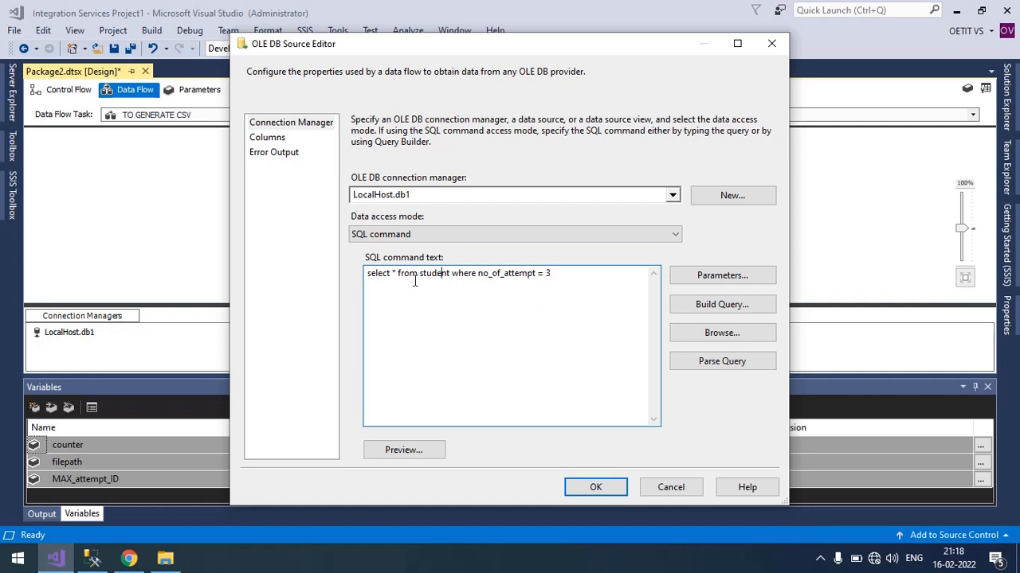
# Replace the attempt number at the end of the query's where clause with the ? parameter placeholder.
pyautogui.moveTo(561, 274); pyautogui.dragTo(477, 276)
pyautogui.click(490, 293)
pyautogui.moveTo(561, 273); pyautogui.dragTo(536, 276)
pyautogui.click(522, 298)
pyautogui.click(564, 279)
pyautogui.click(551, 285)
# Map Parameter0 of the query to the User::counter variable as input and confirm the OLE DB Source settings.
pyautogui.click(702, 281)
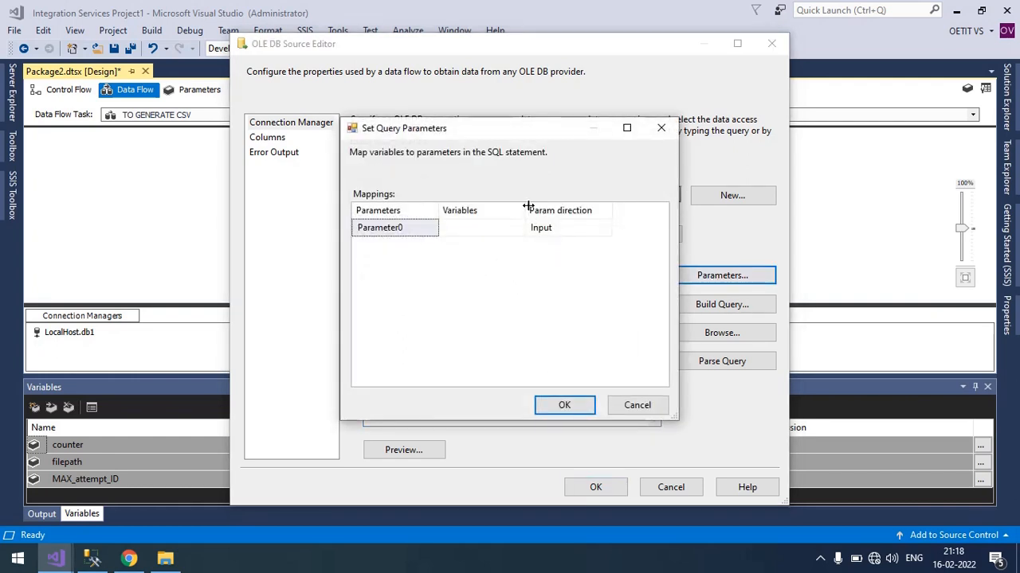
pyautogui.moveTo(529, 206); pyautogui.dragTo(568, 210)
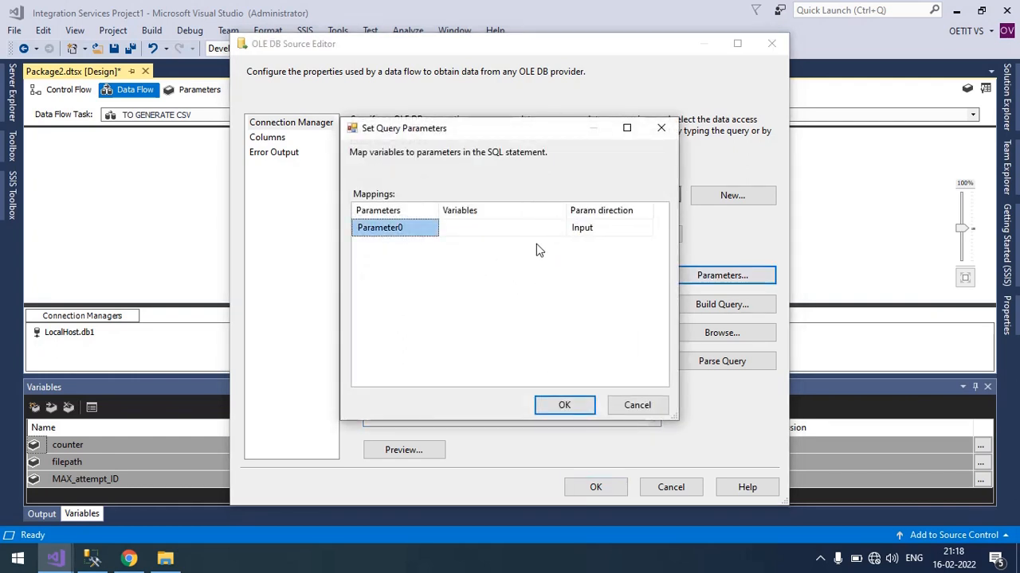
pyautogui.click(536, 230)
pyautogui.moveTo(535, 131); pyautogui.dragTo(295, 127)
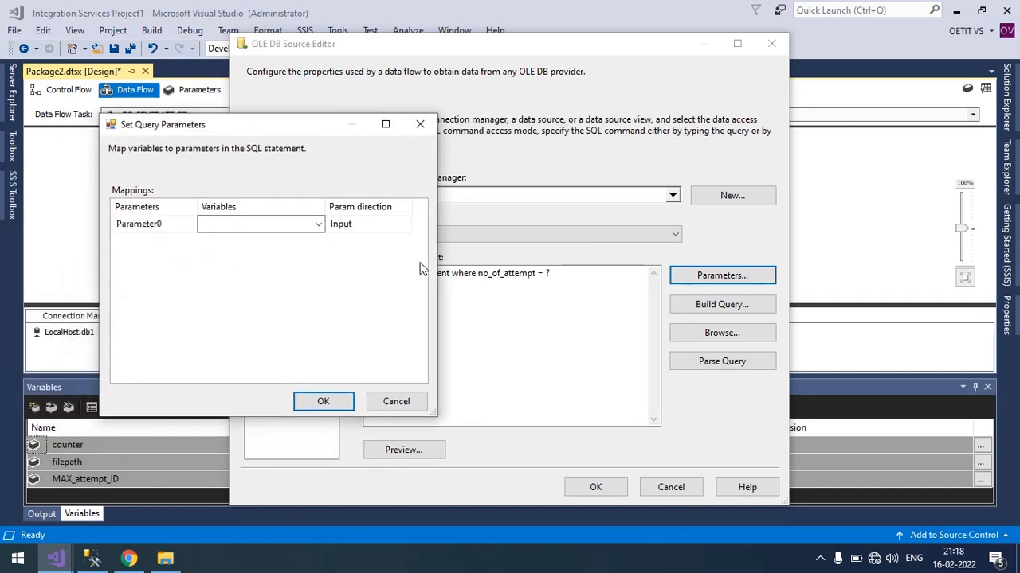
pyautogui.click(318, 224)
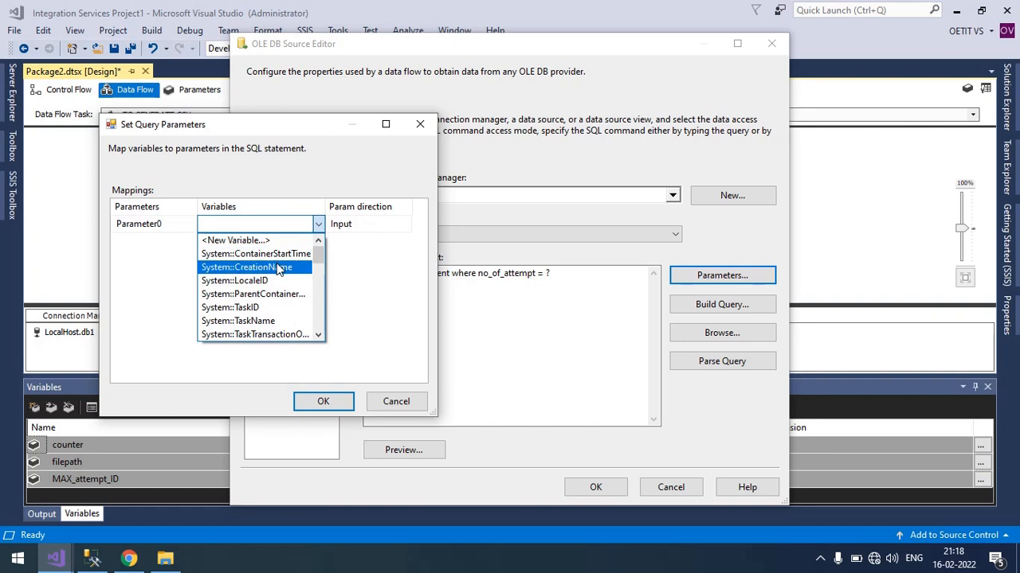
pyautogui.scroll(-3, 278, 273)
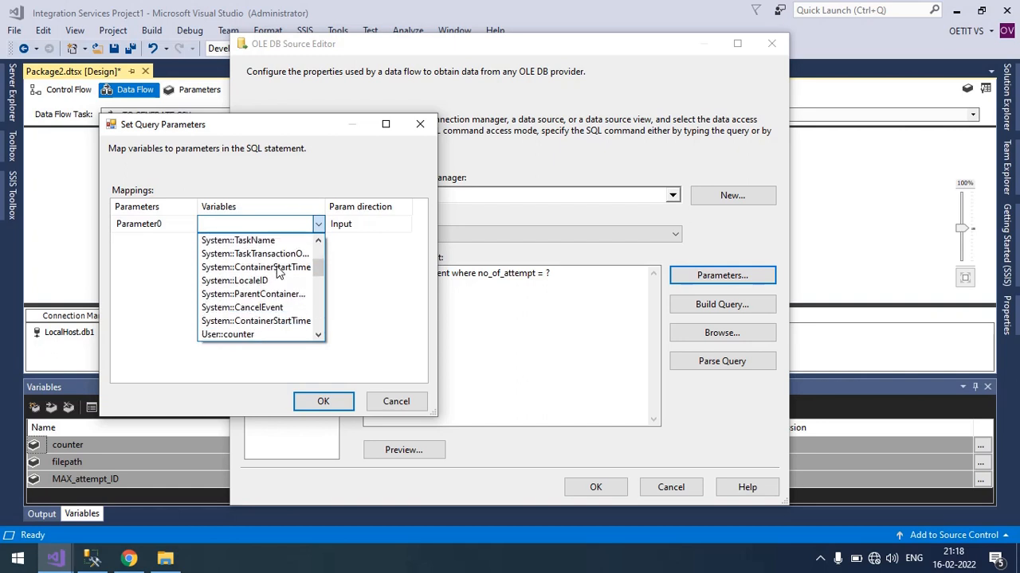
pyautogui.scroll(-1, 278, 271)
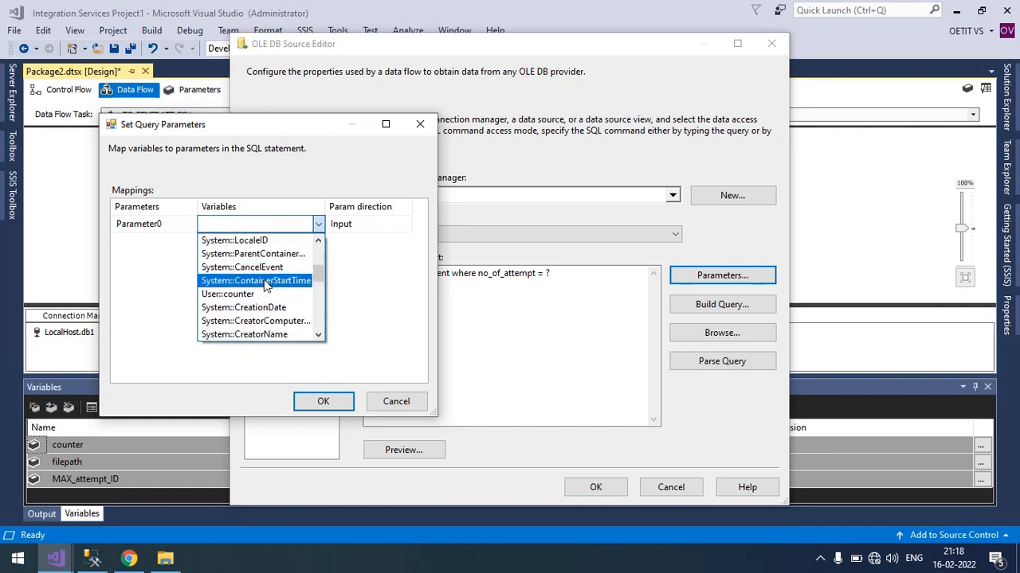
pyautogui.click(250, 291)
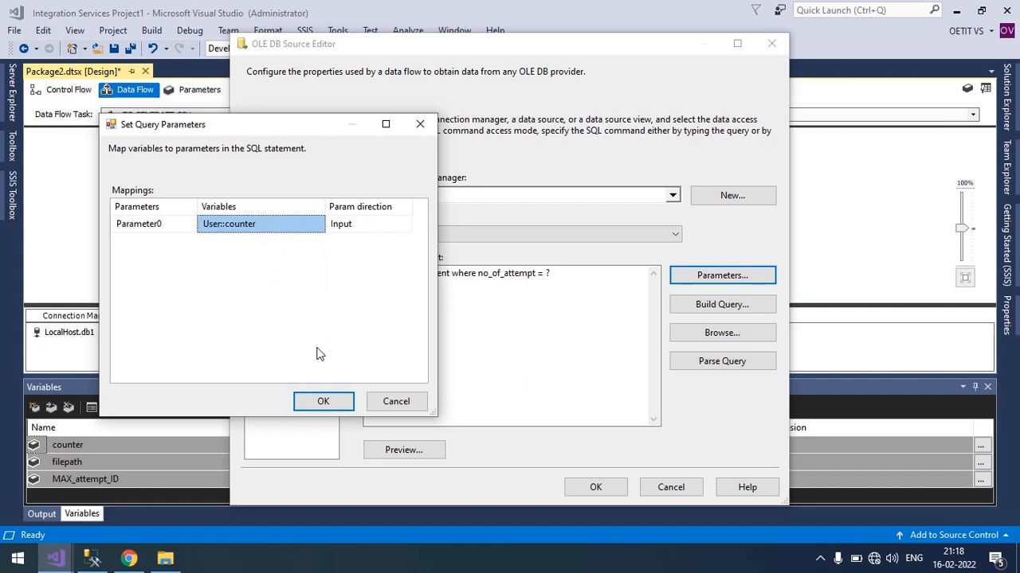
pyautogui.click(331, 401)
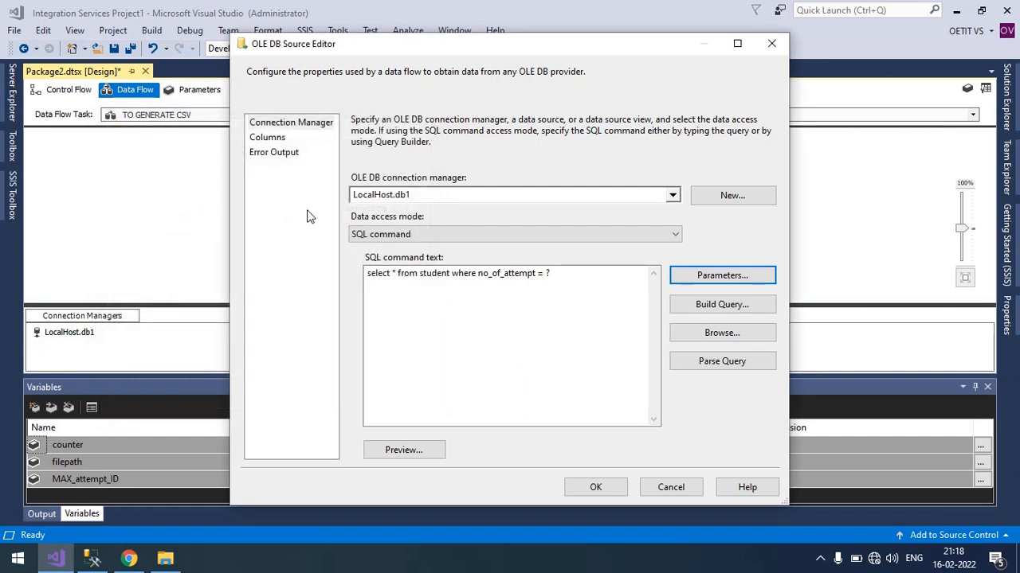
pyautogui.click(593, 487)
# Add a Flat File Destination below the OLE DB Source and connect the source's data output to it.
pyautogui.click(481, 182)
pyautogui.click(425, 179)
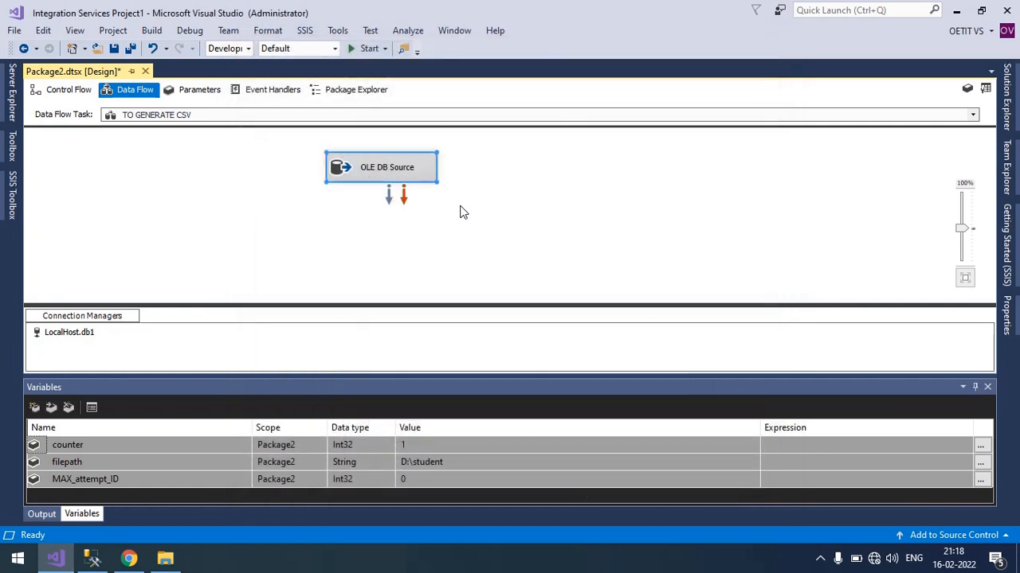
pyautogui.click(12, 195)
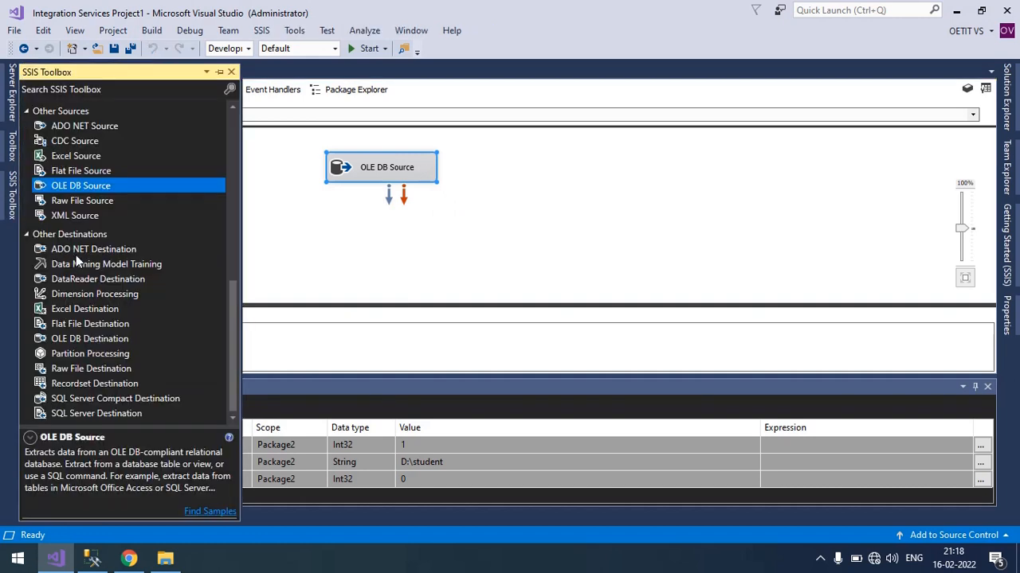
pyautogui.click(74, 324)
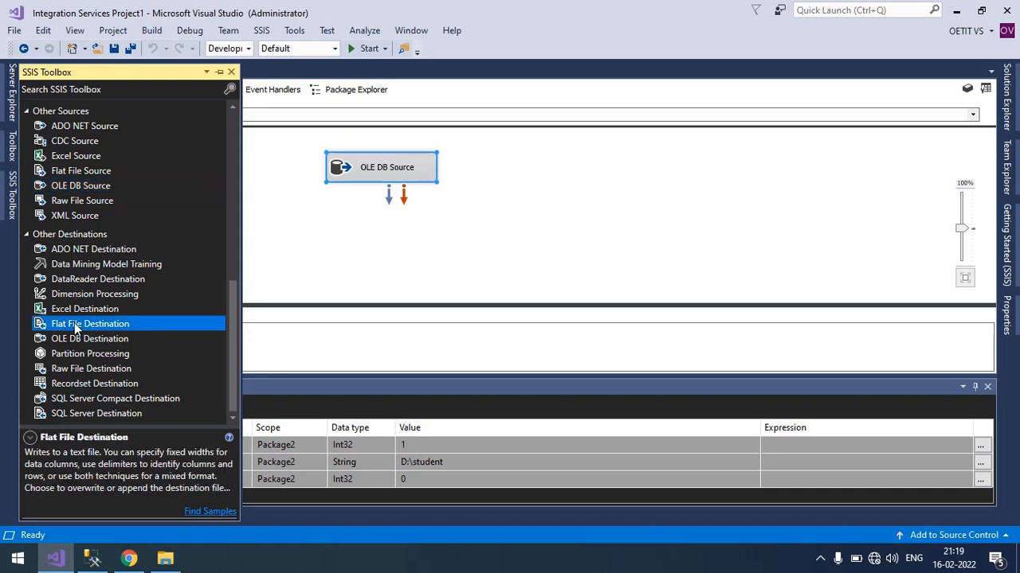
pyautogui.moveTo(378, 259); pyautogui.dragTo(336, 255)
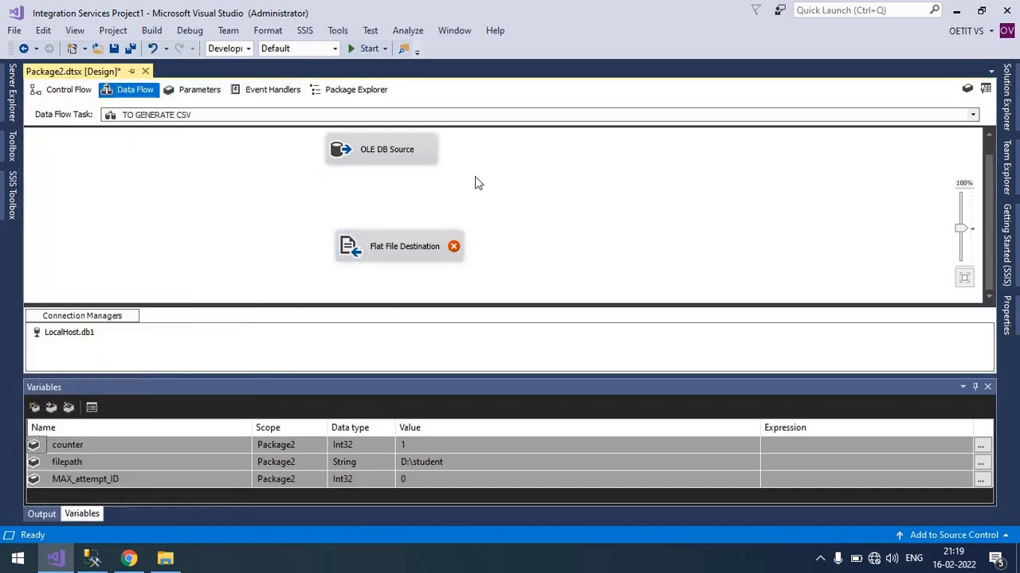
pyautogui.click(382, 151)
pyautogui.moveTo(388, 182); pyautogui.dragTo(390, 253)
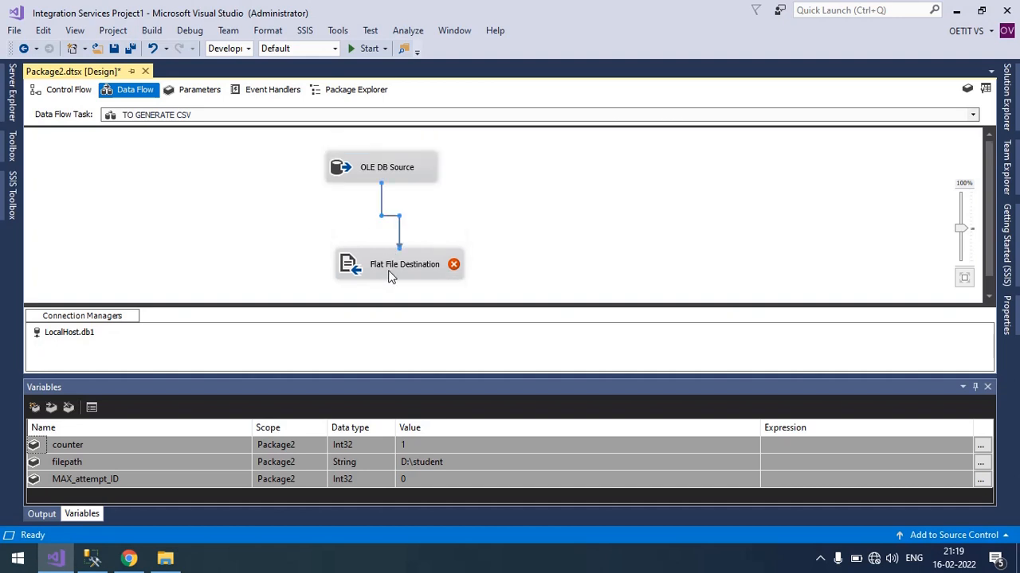
# Edit the Flat File Destination and start a new flat file connection manager in Delimited format.
pyautogui.doubleClick(389, 271)
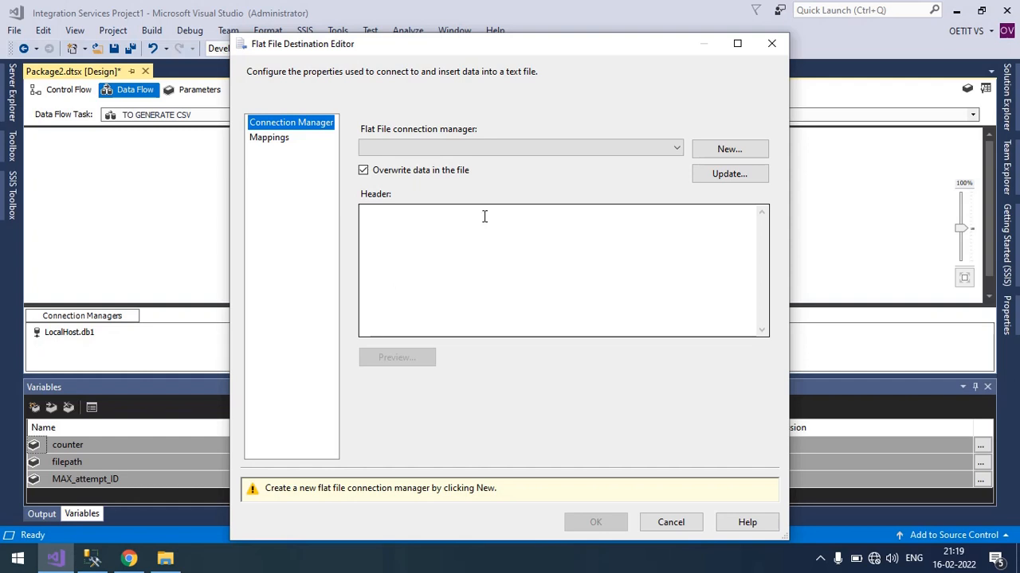
pyautogui.click(729, 149)
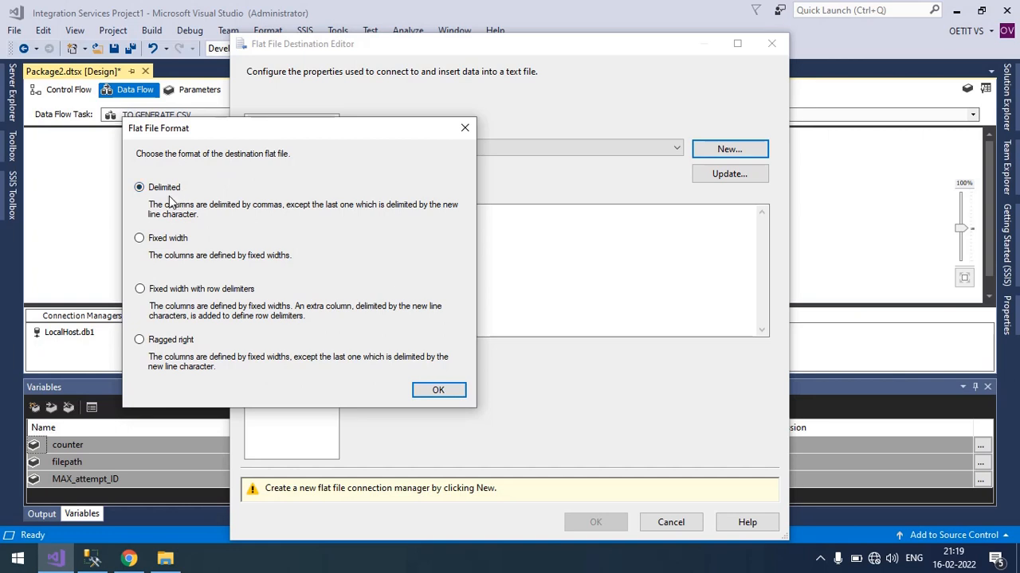
pyautogui.click(438, 391)
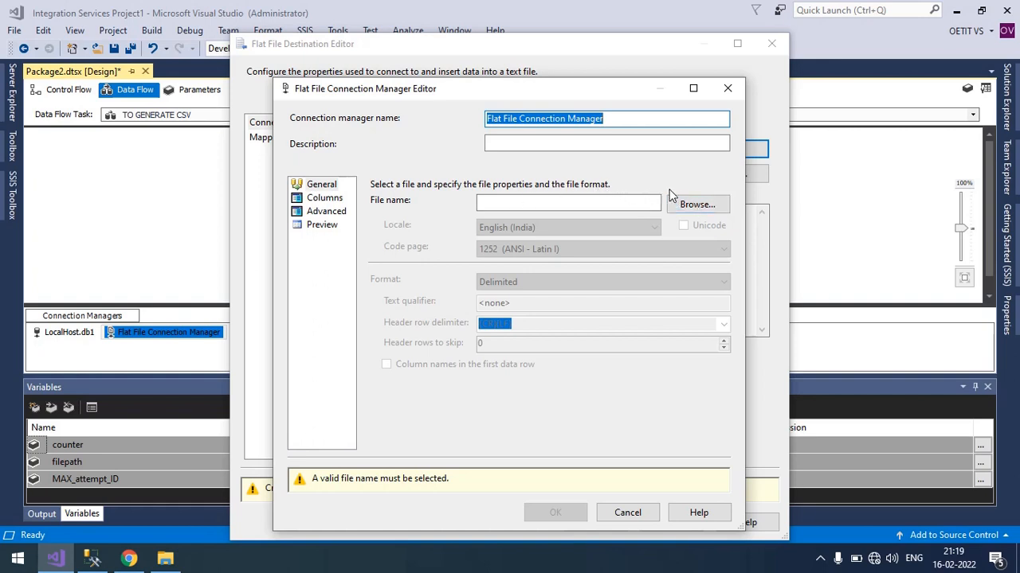
# Inspect student1.csv from the D:\student folder in Excel, close it and return to Visual Studio.
pyautogui.click(169, 560)
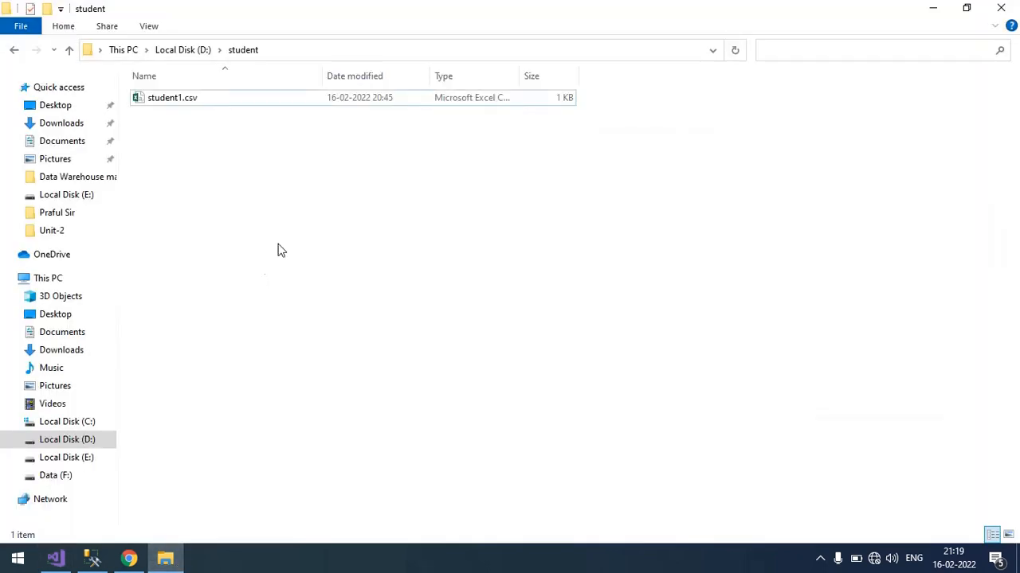
pyautogui.click(202, 105)
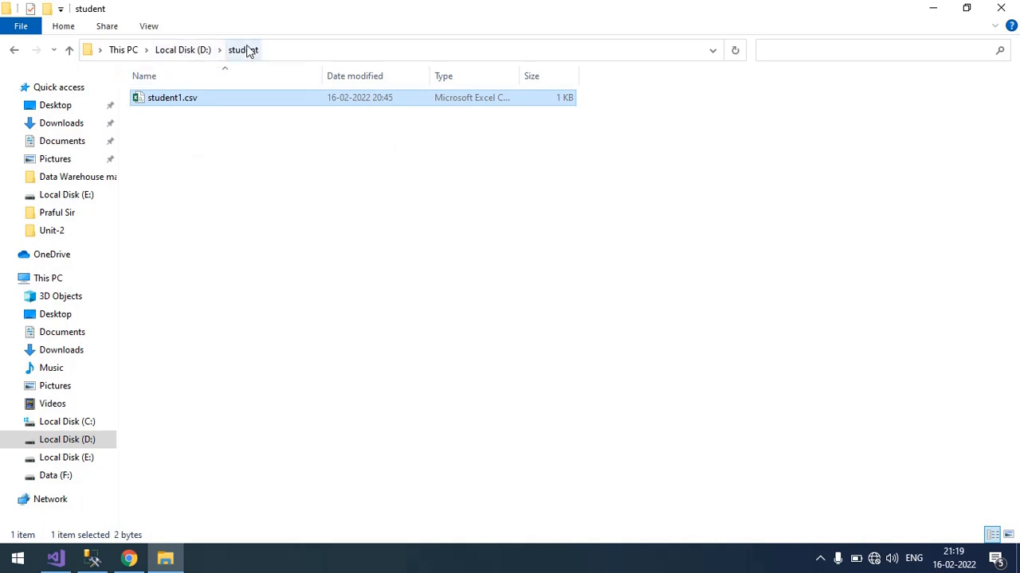
pyautogui.doubleClick(173, 106)
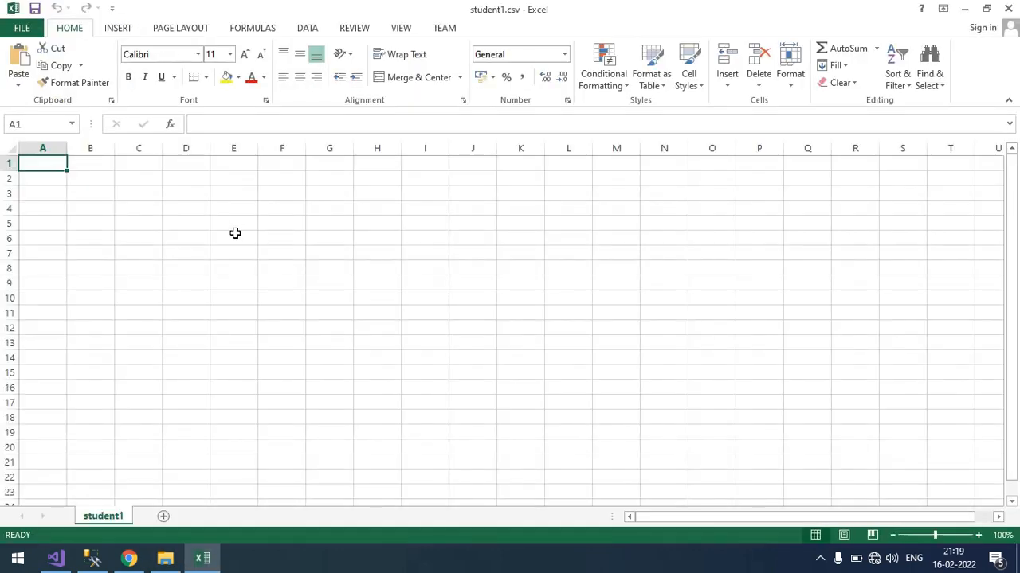
pyautogui.click(1008, 8)
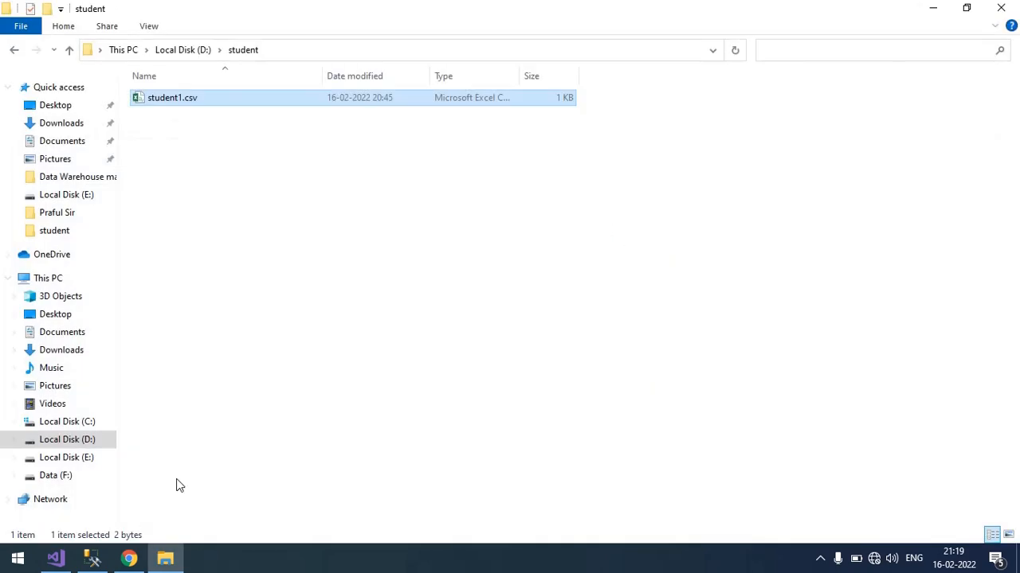
pyautogui.moveTo(62, 561)
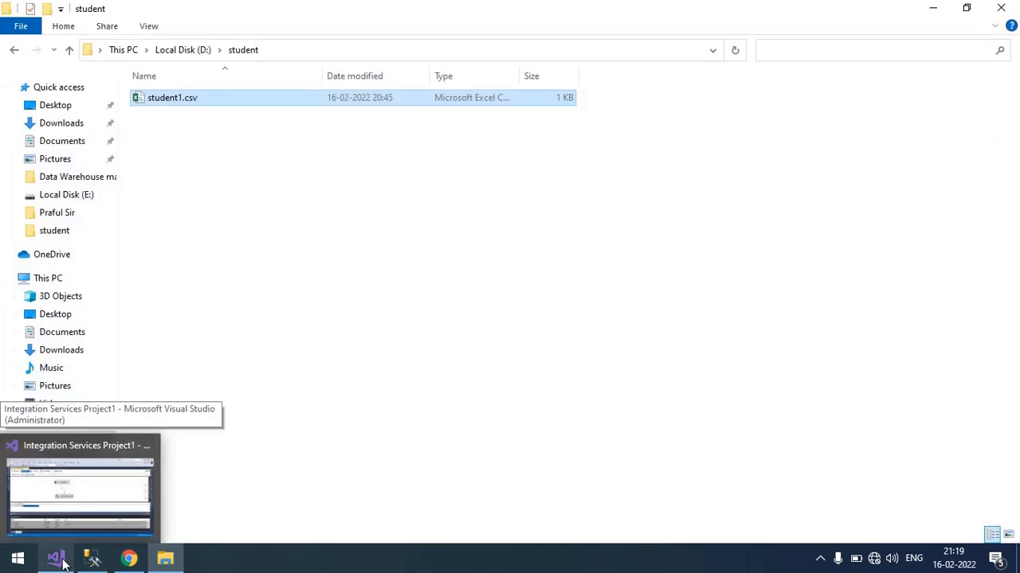
pyautogui.click(62, 561)
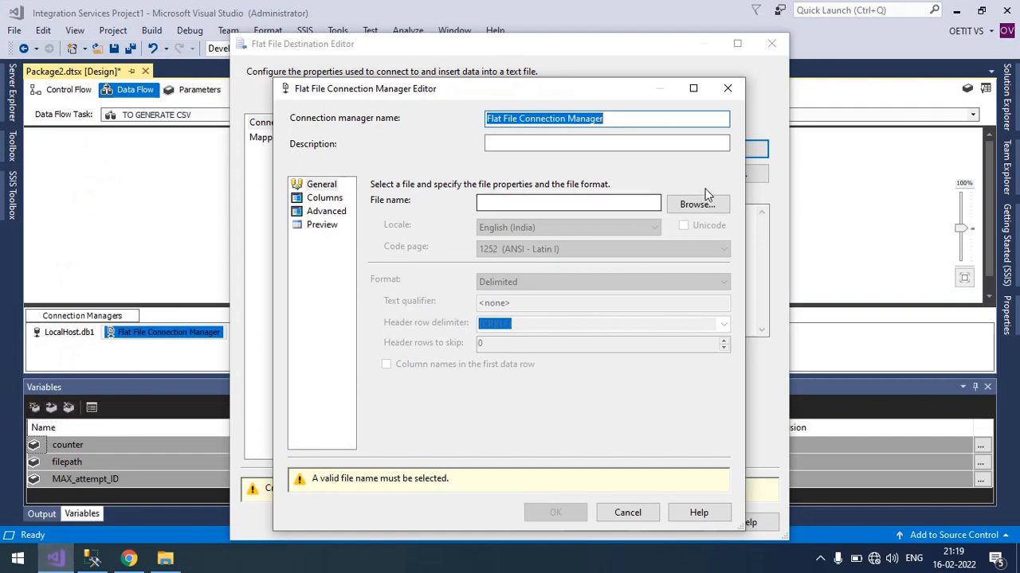
# Select the CSV file D:\student\student1.csv as the flat file connection manager's file.
pyautogui.click(703, 205)
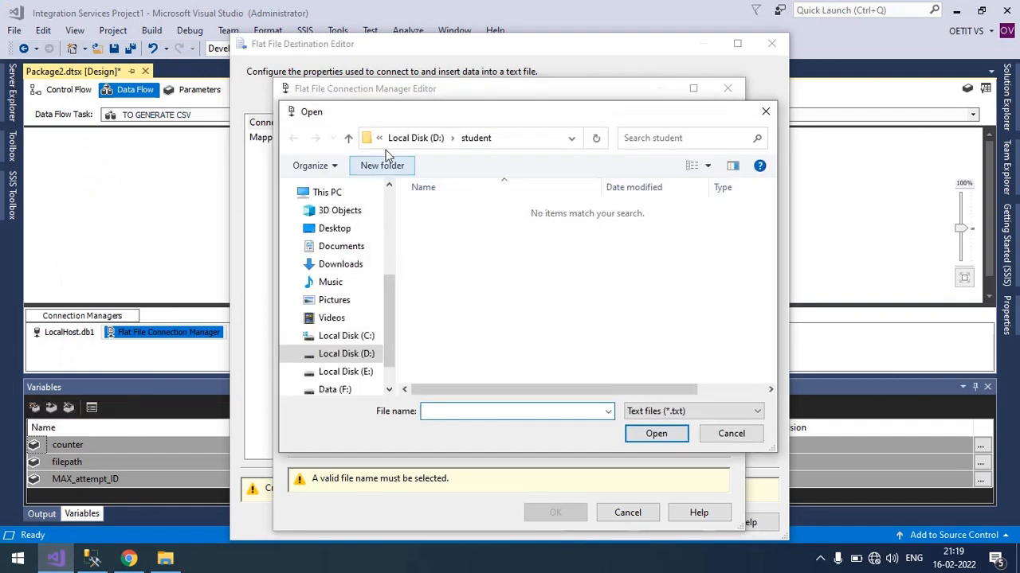
pyautogui.click(696, 411)
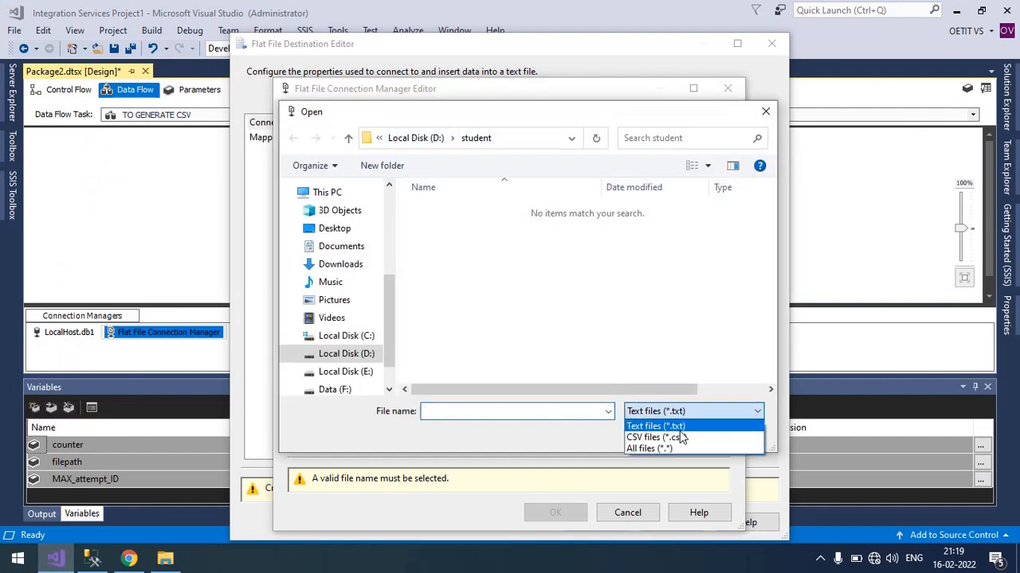
pyautogui.click(676, 434)
pyautogui.doubleClick(451, 209)
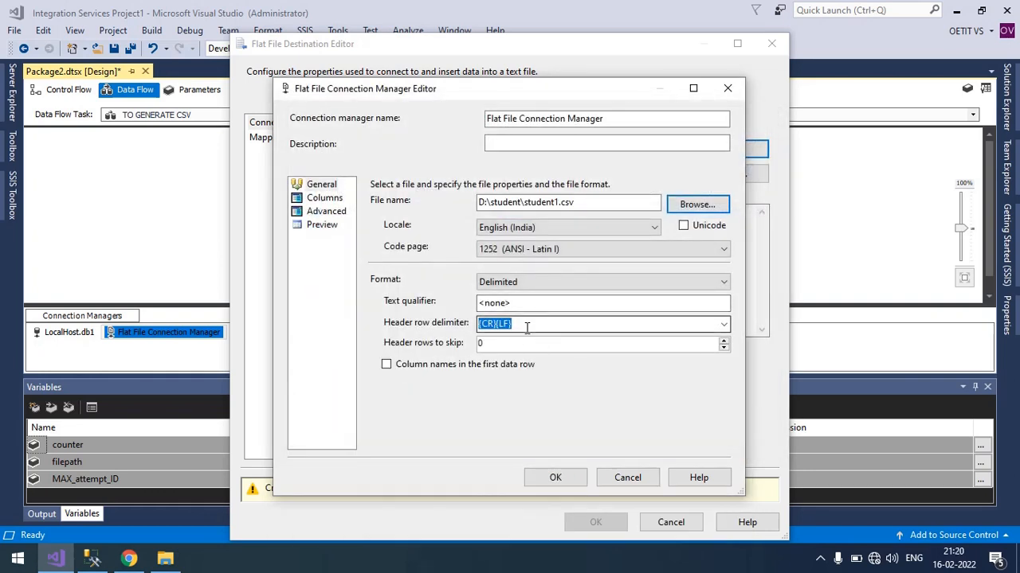
# Enable column names in the first data row, check the file's columns and preview, and confirm the connection manager.
pyautogui.click(386, 365)
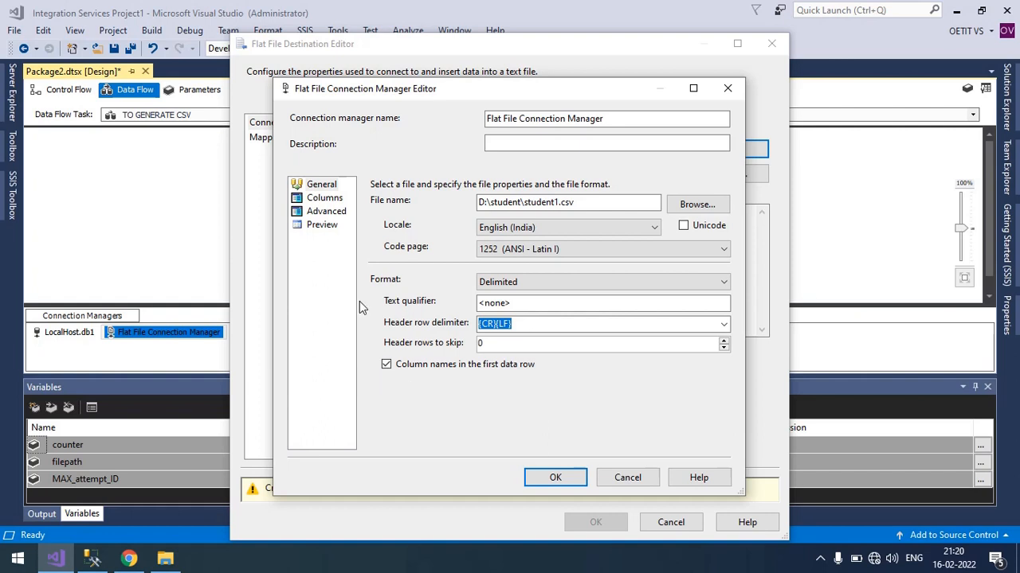
pyautogui.click(328, 199)
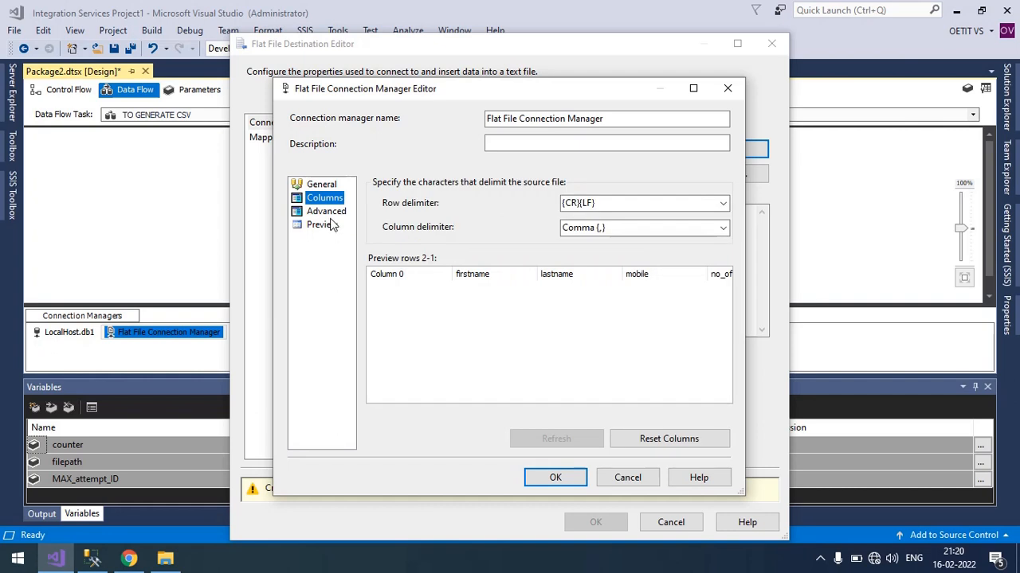
pyautogui.click(325, 228)
pyautogui.click(556, 478)
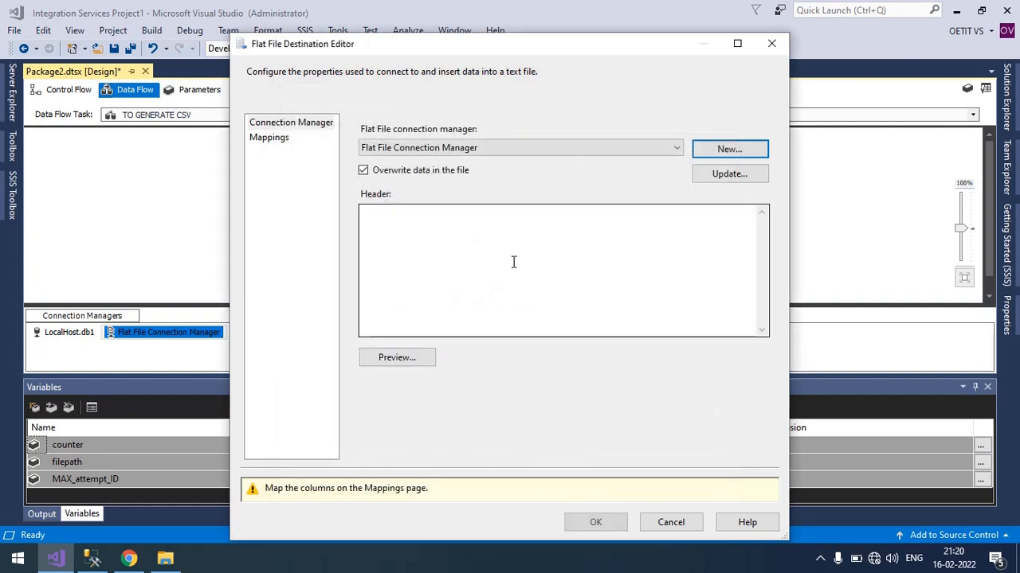
# Map the id input column to the destination's Column 0 in the Flat File Destination mappings.
pyautogui.click(276, 145)
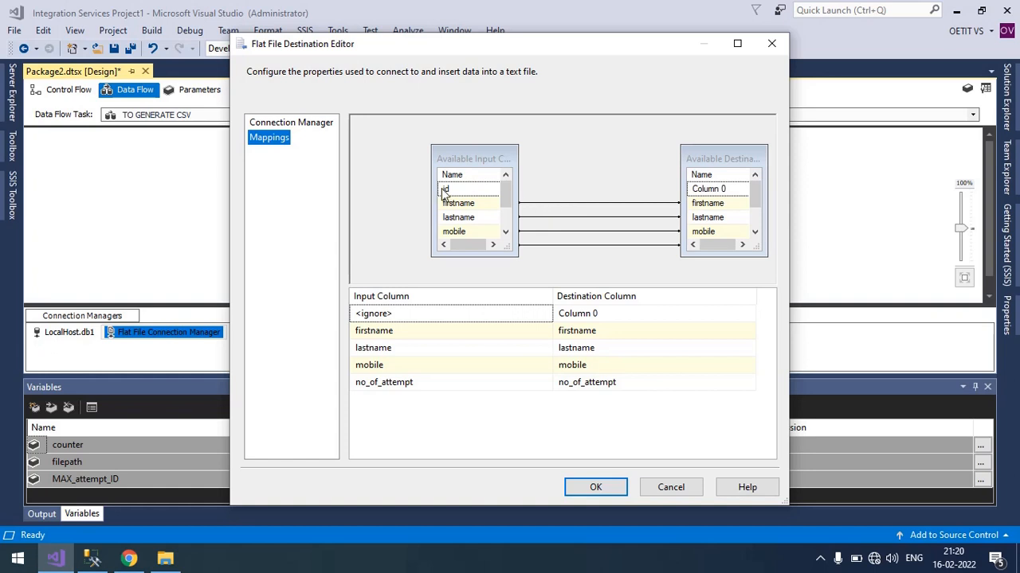
pyautogui.moveTo(499, 194); pyautogui.dragTo(705, 193)
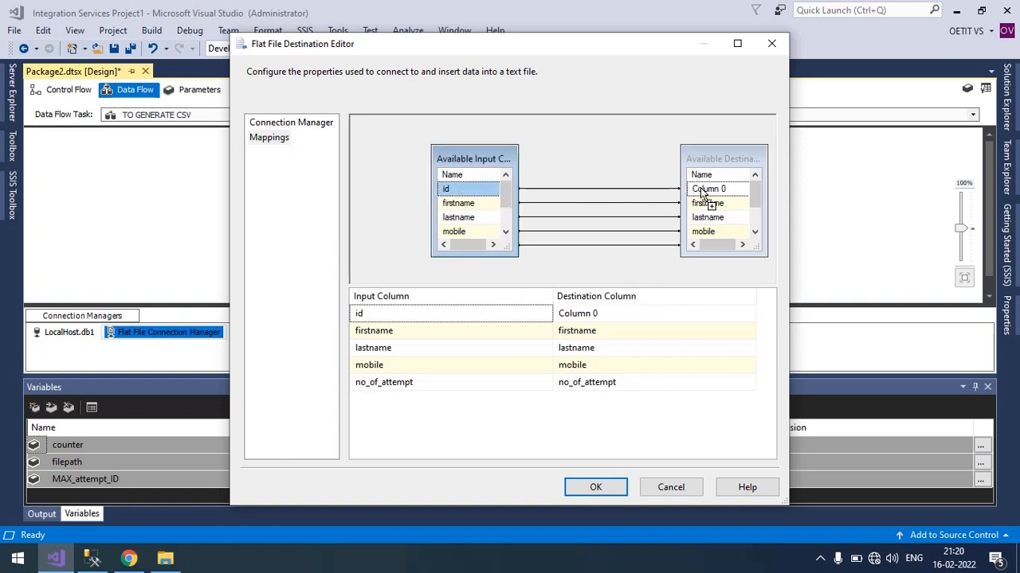
pyautogui.click(628, 319)
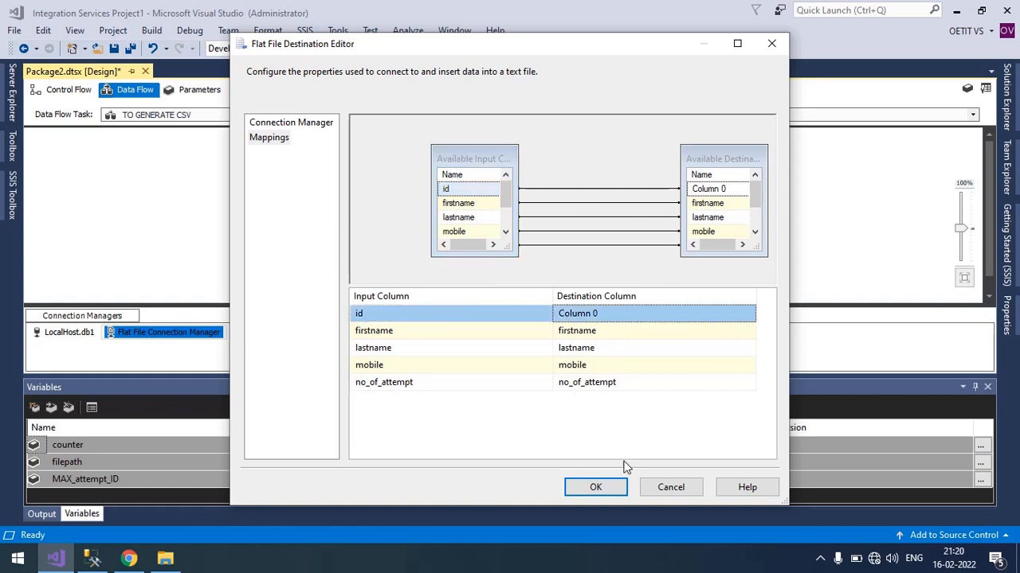
# Confirm the Flat File Destination settings and save the package.
pyautogui.click(586, 487)
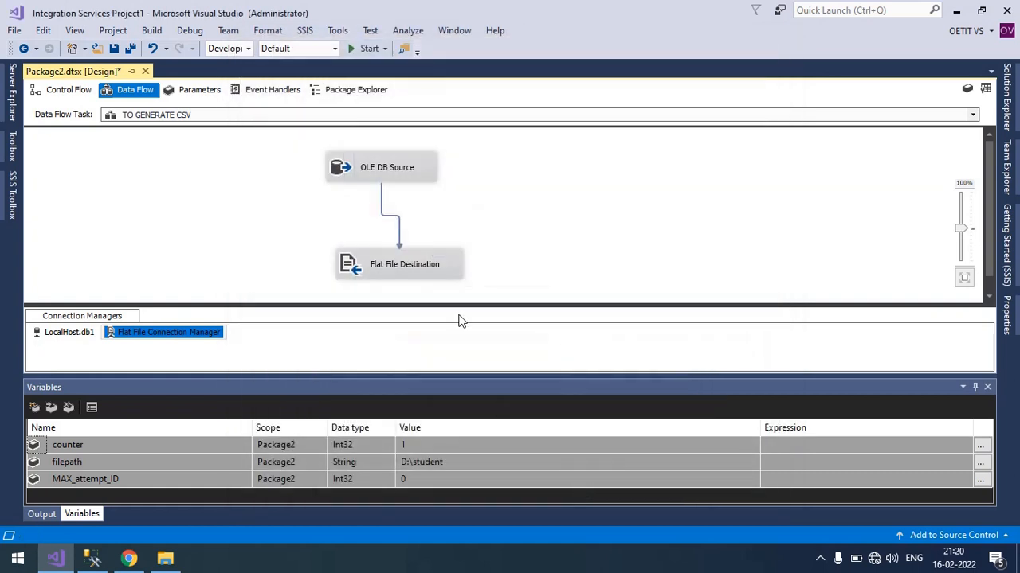
pyautogui.click(533, 210)
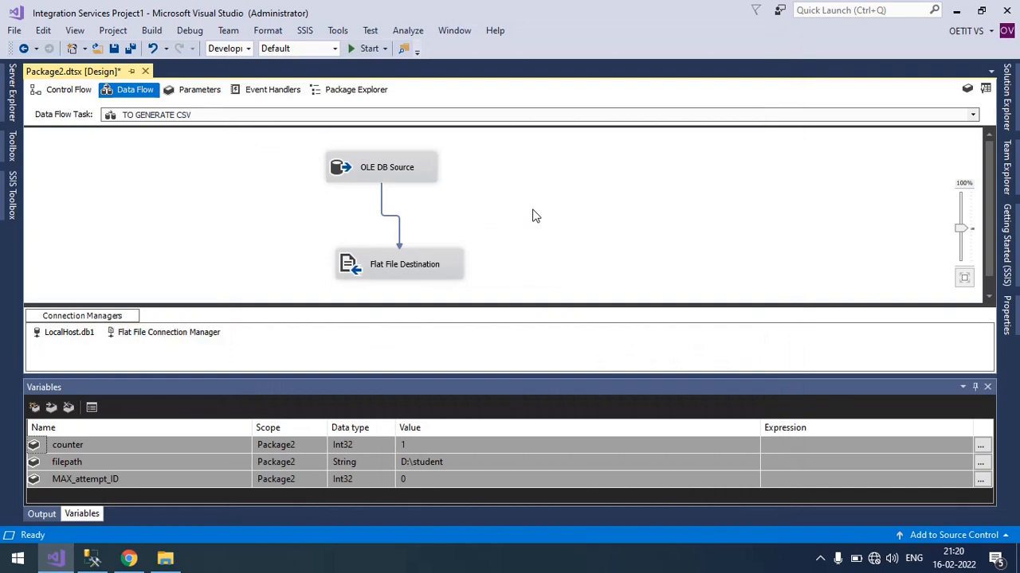
pyautogui.hotkey('ctrl', 's')
# Open the Flat File Connection Manager's properties and examine its ConnectionString path.
pyautogui.click(168, 335)
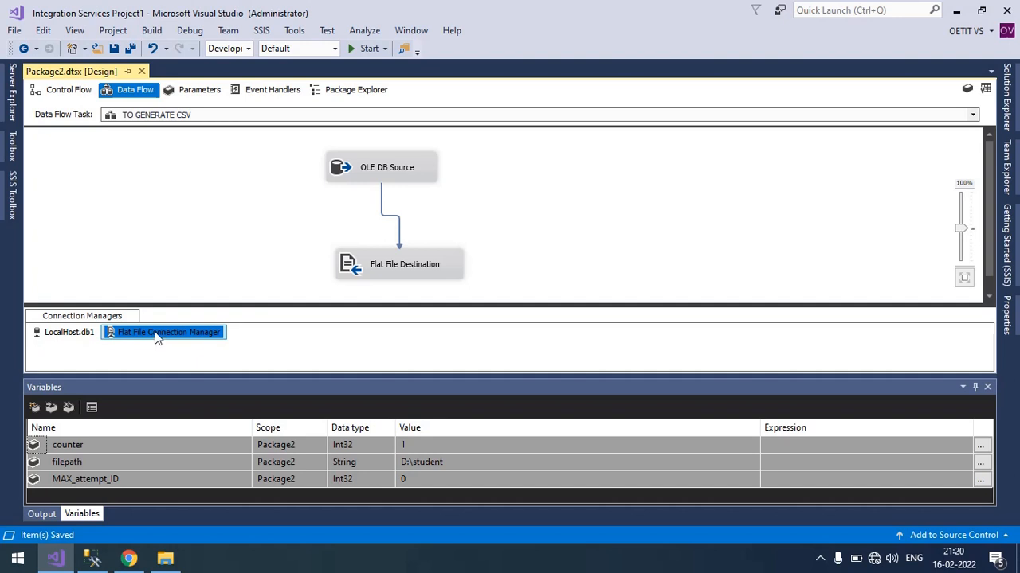
pyautogui.rightClick(157, 337)
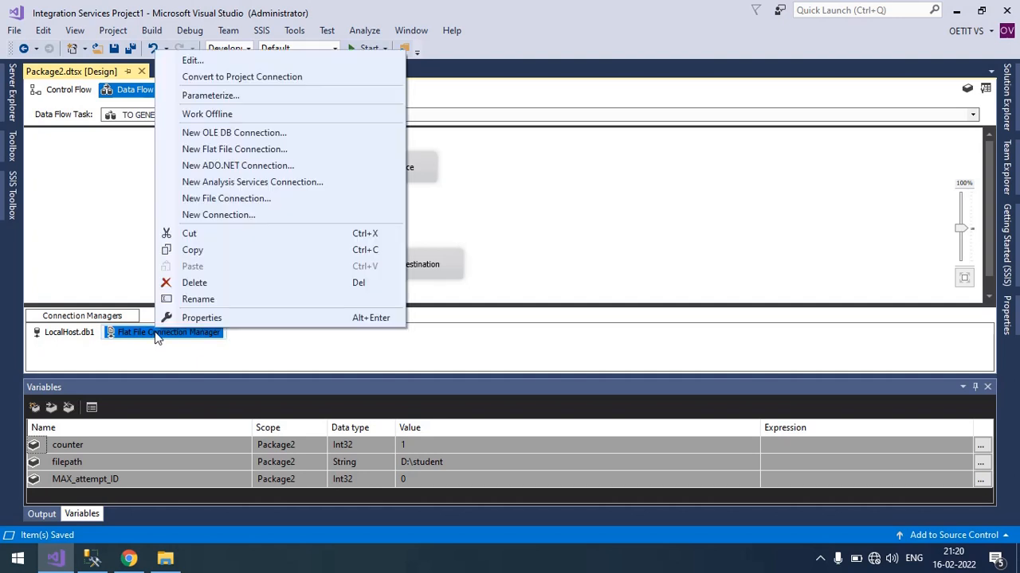
pyautogui.click(199, 319)
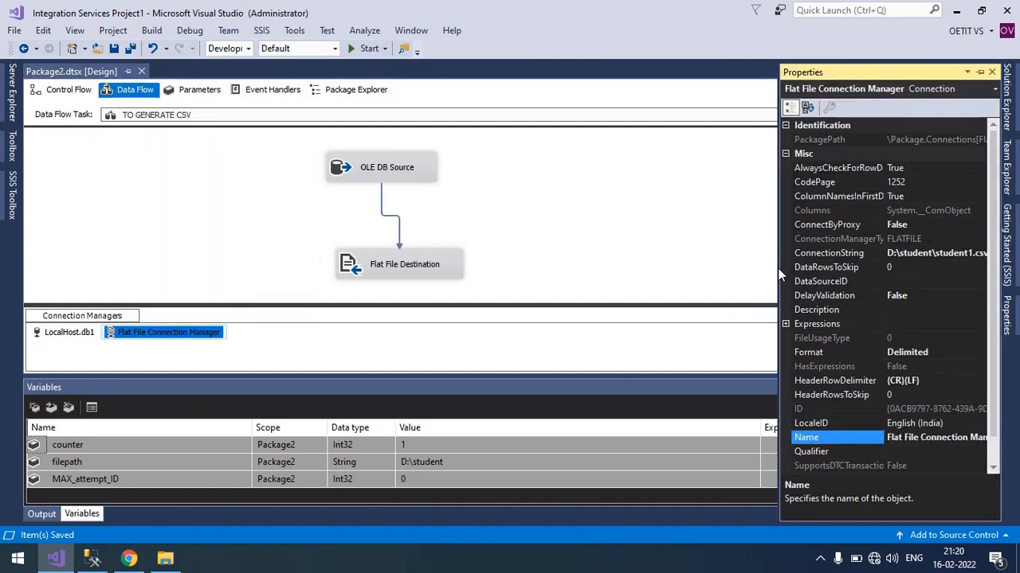
pyautogui.click(829, 255)
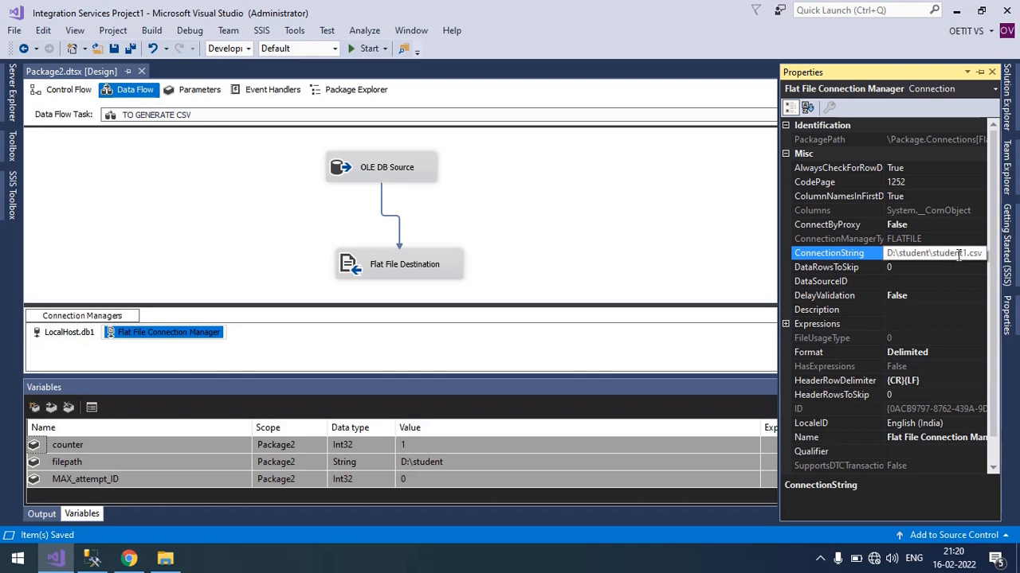
pyautogui.moveTo(926, 254); pyautogui.dragTo(951, 257)
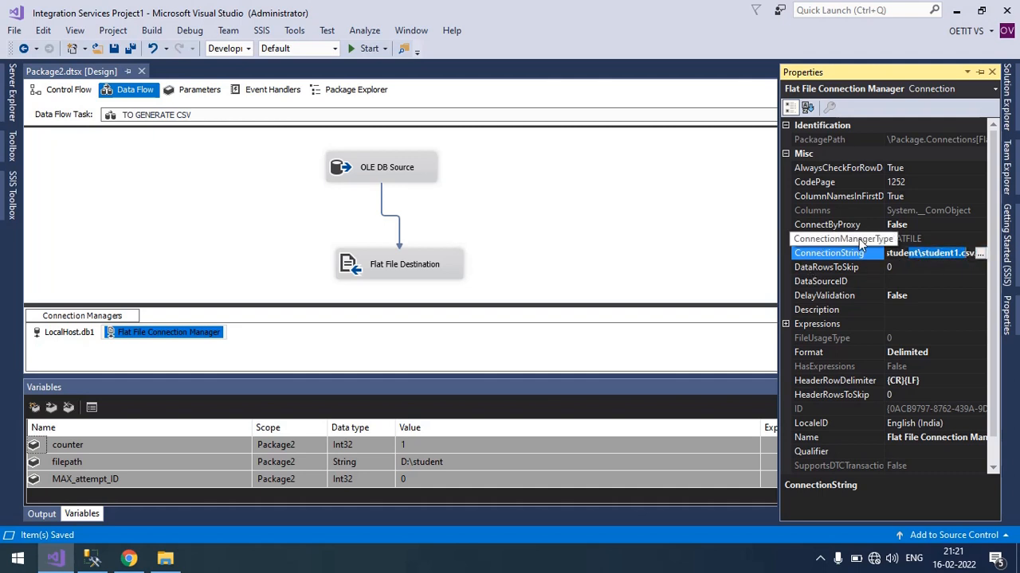
# Add a property expression for ConnectionString on the Flat File Connection Manager and open its Expression Builder.
pyautogui.click(784, 325)
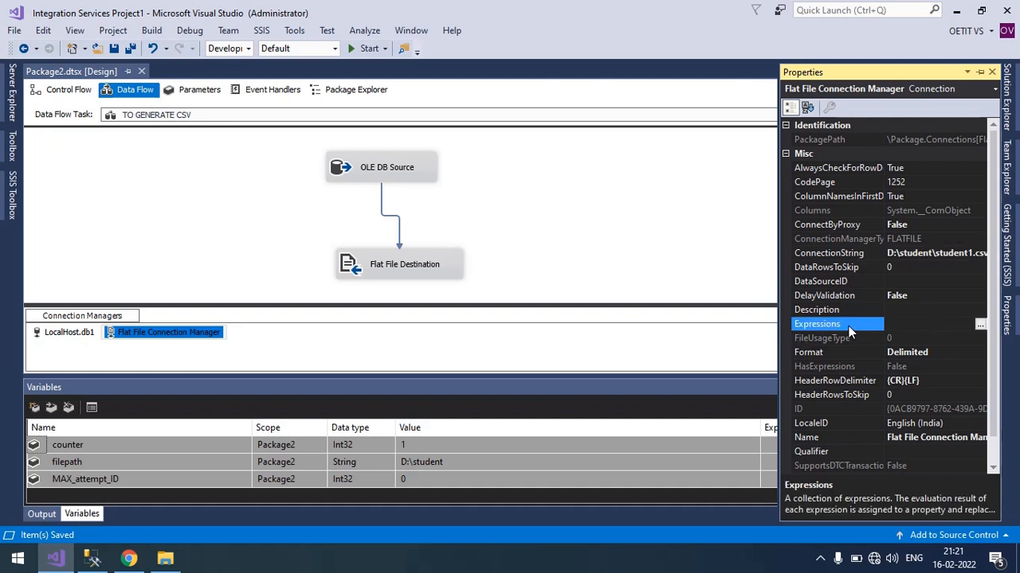
pyautogui.click(979, 325)
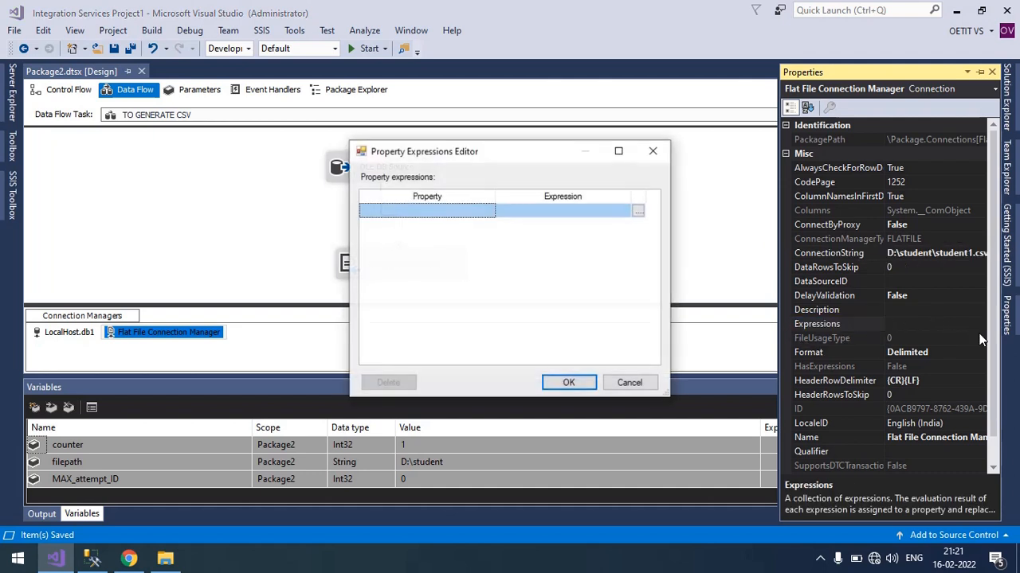
pyautogui.click(459, 214)
pyautogui.click(488, 211)
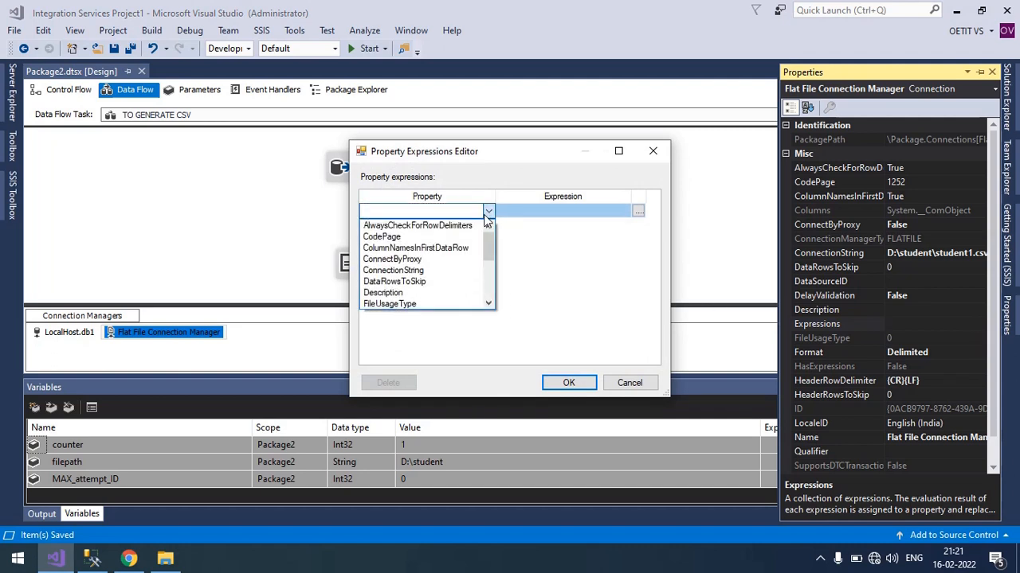
pyautogui.click(418, 270)
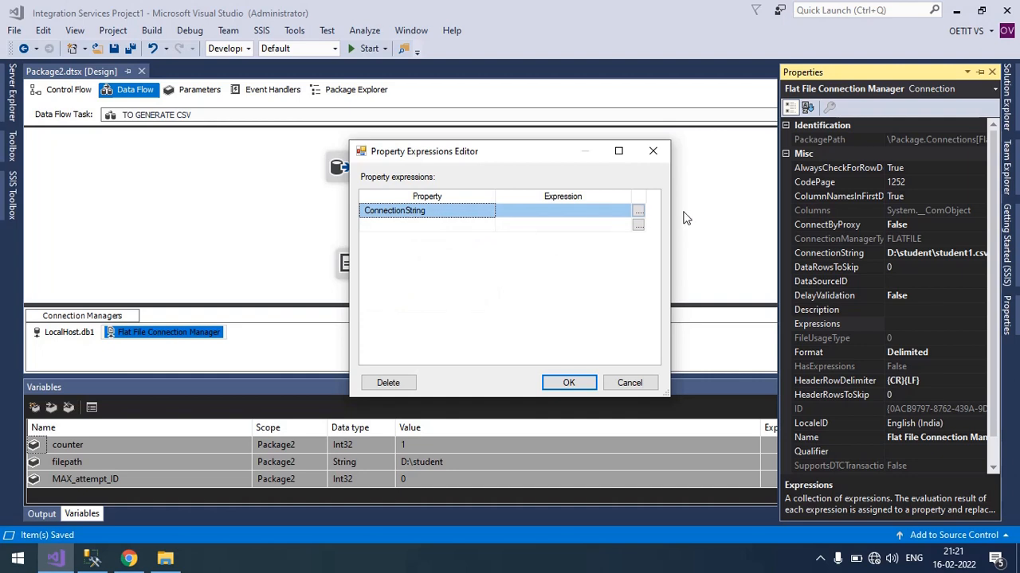
pyautogui.click(638, 210)
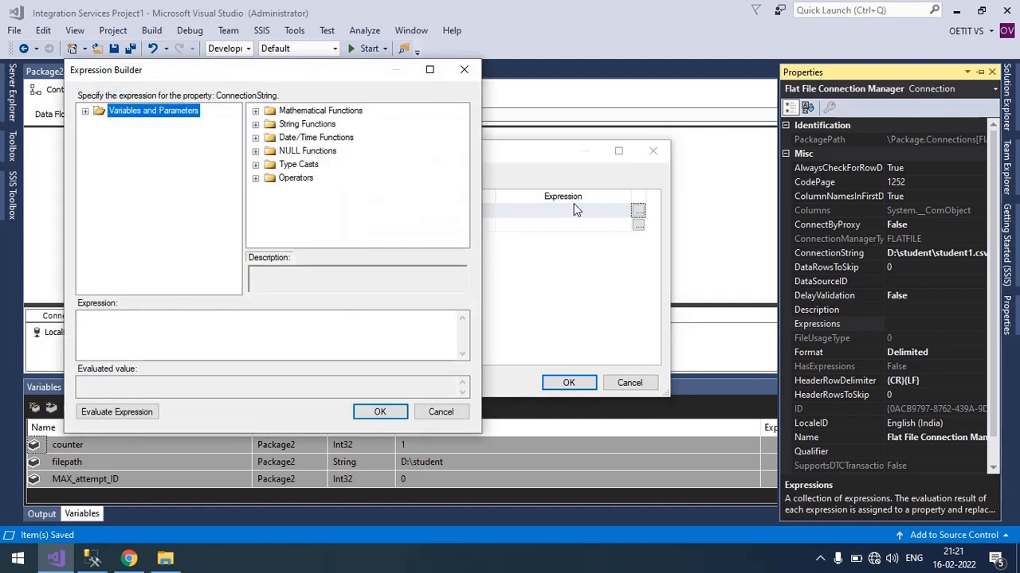
# Build the expression ""+ @[User::filepath] +"" from the filepath variable and evaluate it.
pyautogui.click(85, 112)
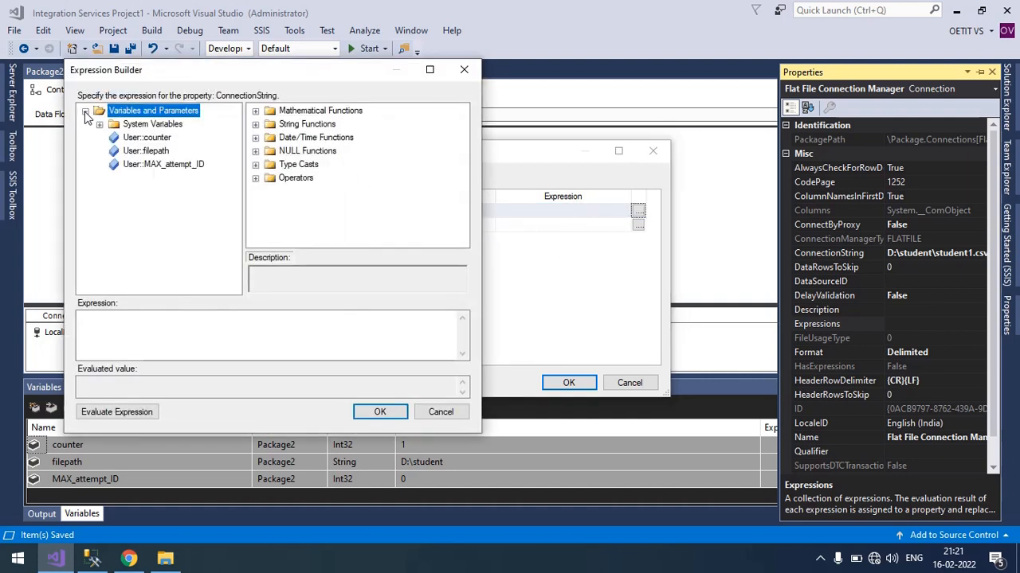
pyautogui.moveTo(340, 79); pyautogui.dragTo(475, 59)
pyautogui.click(280, 306)
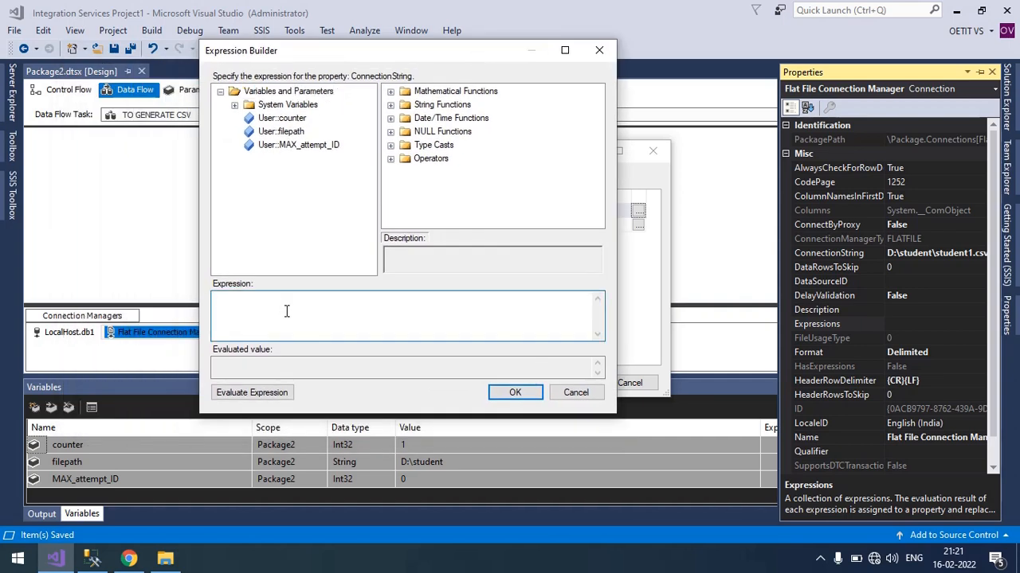
pyautogui.write('""""')
pyautogui.write('+')
pyautogui.moveTo(288, 137); pyautogui.dragTo(228, 319)
pyautogui.click(244, 396)
pyautogui.moveTo(269, 365); pyautogui.dragTo(214, 364)
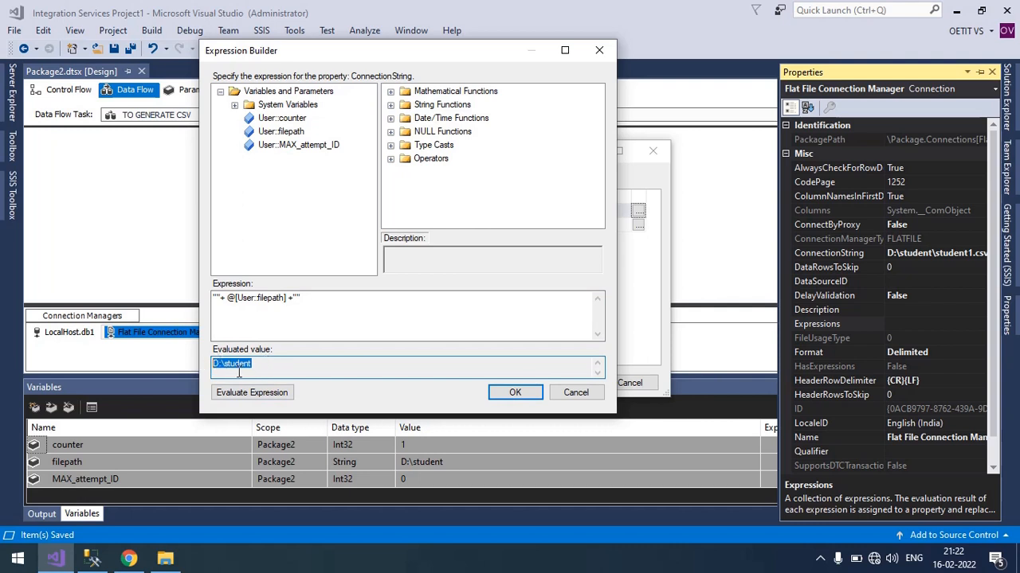
pyautogui.click(270, 365)
# Add the escaped backslash \\ inside the closing quotes after the filepath variable and evaluate the expression.
pyautogui.click(296, 298)
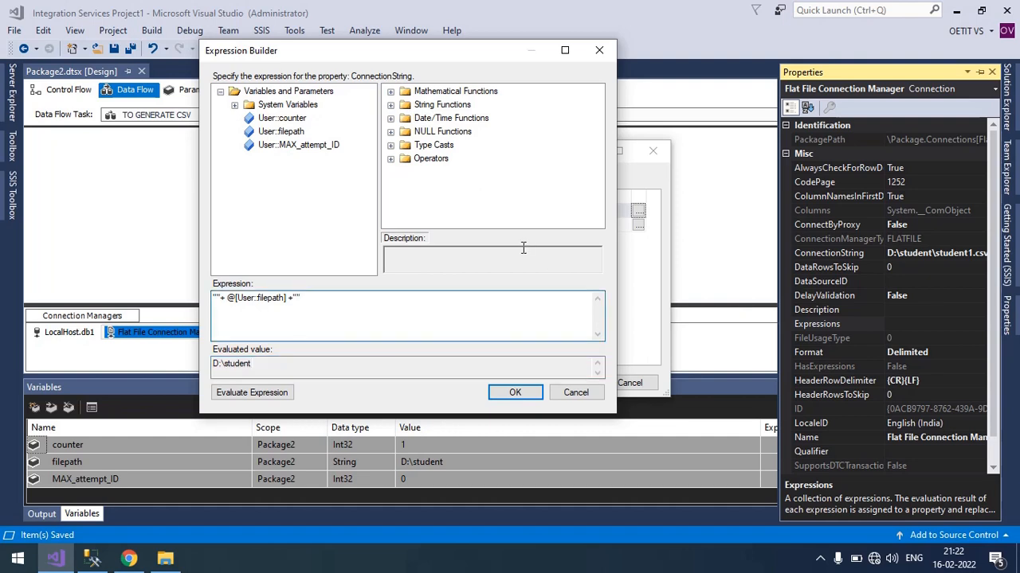
pyautogui.write('\\\\')
pyautogui.click(267, 392)
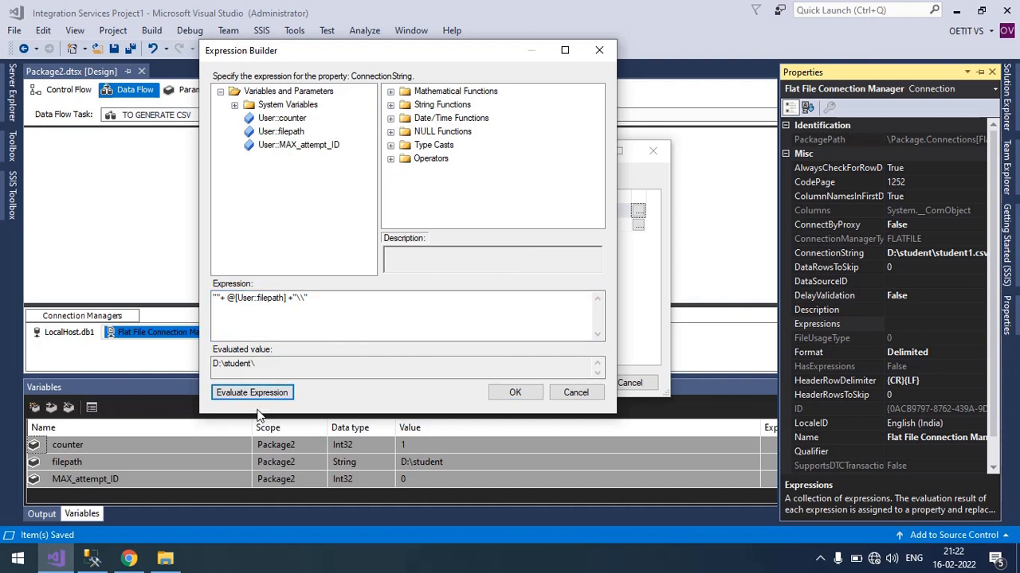
# Extend the expression with the file name prefix student and the @[User::counter] variable, then try to evaluate it.
pyautogui.click(306, 298)
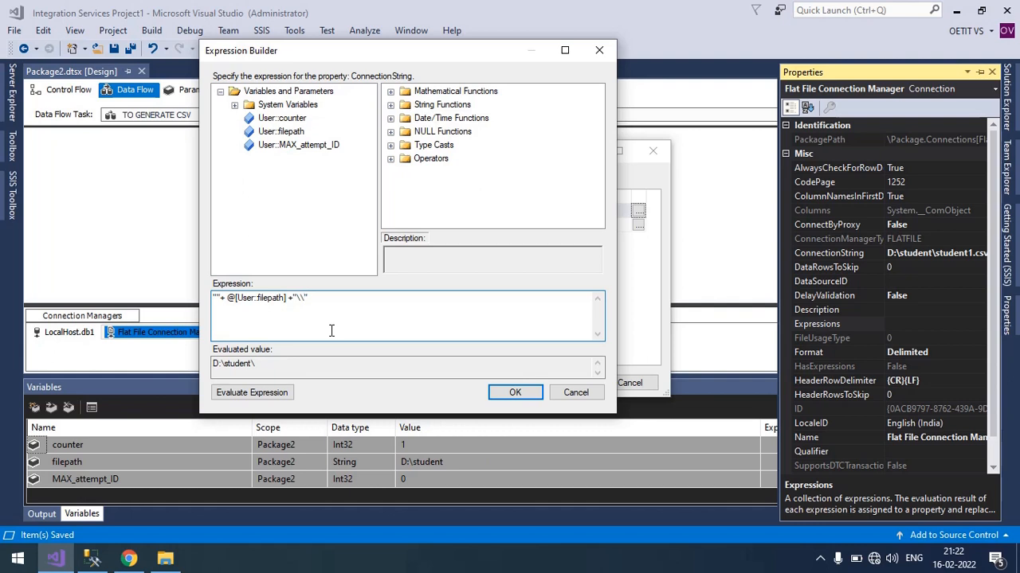
pyautogui.write('"\\\\"')
pyautogui.write('+"')
pyautogui.moveTo(283, 125); pyautogui.dragTo(313, 311)
pyautogui.click(304, 302)
pyautogui.write('student')
pyautogui.click(255, 395)
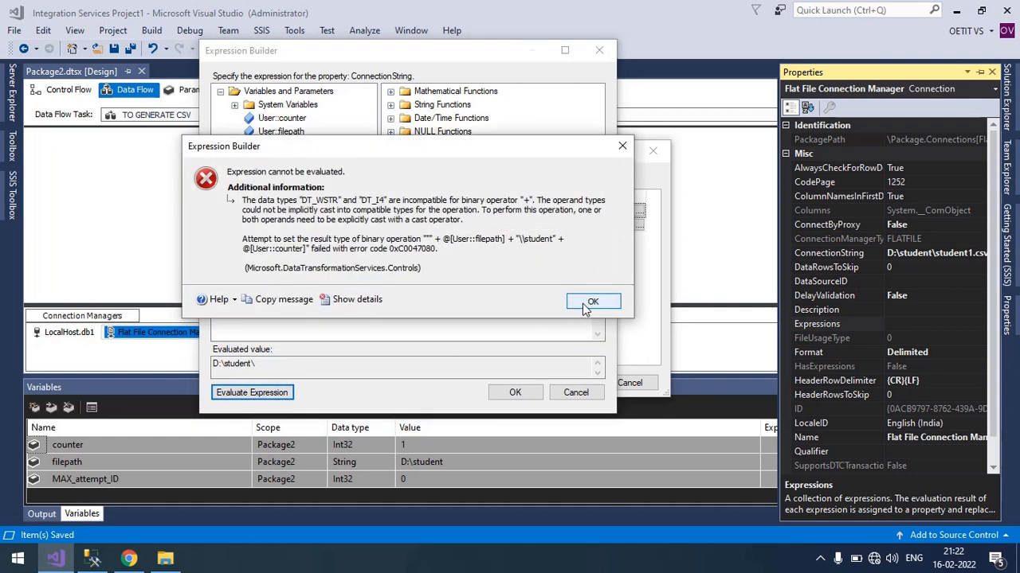
pyautogui.click(588, 302)
# Cast the counter variable to a string by inserting (DT_WSTR,12) before @[User::counter] in the expression.
pyautogui.click(420, 300)
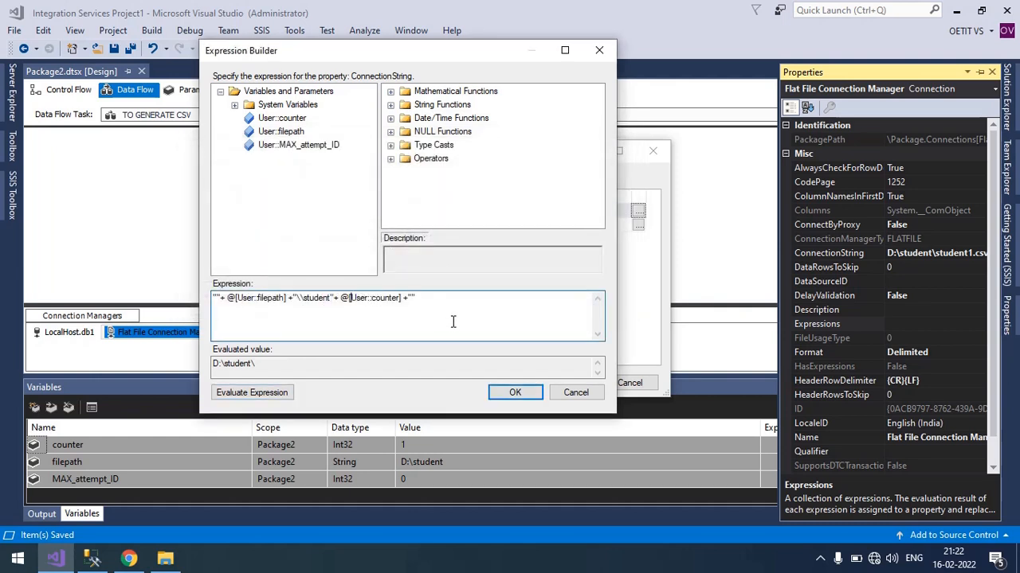
pyautogui.press('Left')
pyautogui.press('Right')
pyautogui.press('Right')
pyautogui.press('Left')
pyautogui.press('Left')
pyautogui.write('()')
pyautogui.press('Left')
pyautogui.press('Left')
pyautogui.write('DT_WSTR,')
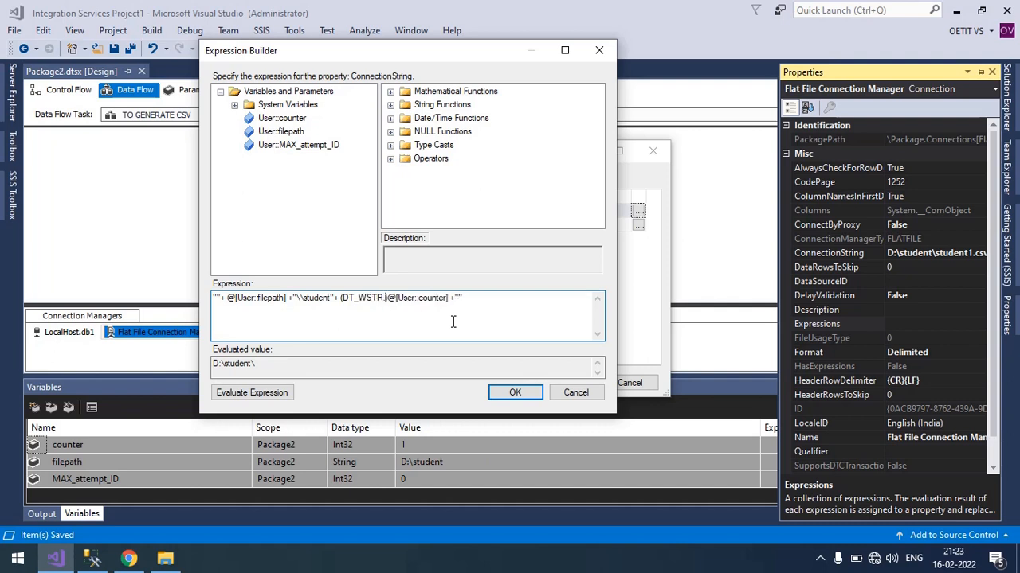
pyautogui.write('12')
# Evaluate the ConnectionString expression and check the folder and file name parts of the evaluated path.
pyautogui.click(239, 393)
pyautogui.click(304, 367)
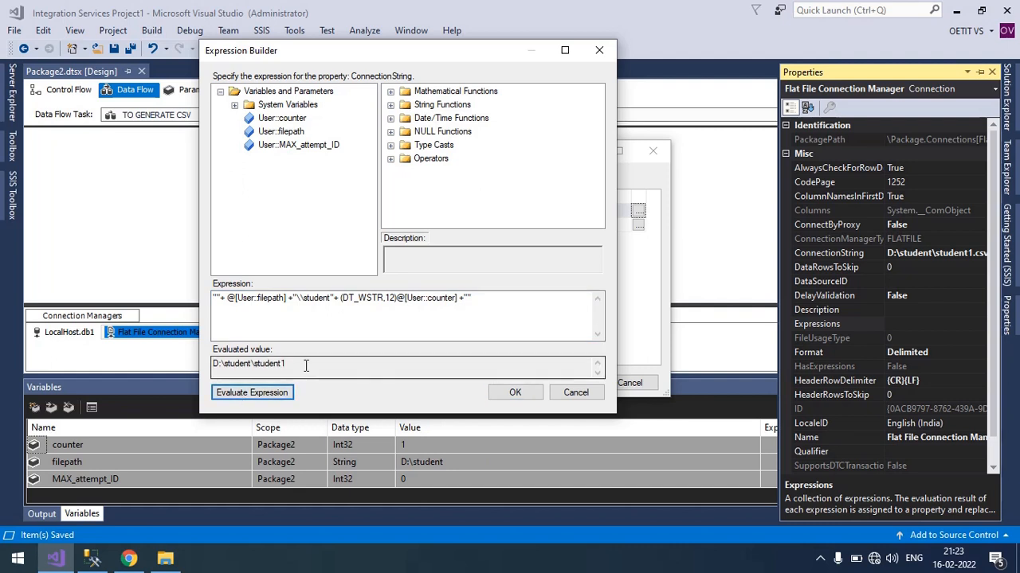
pyautogui.click(241, 367)
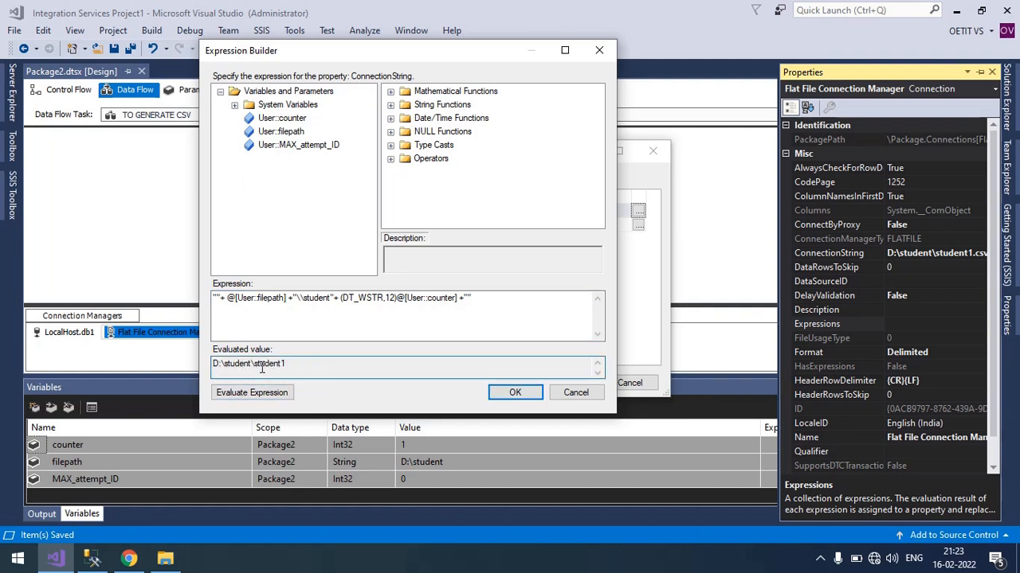
pyautogui.moveTo(260, 365); pyautogui.dragTo(290, 365)
pyautogui.click(303, 366)
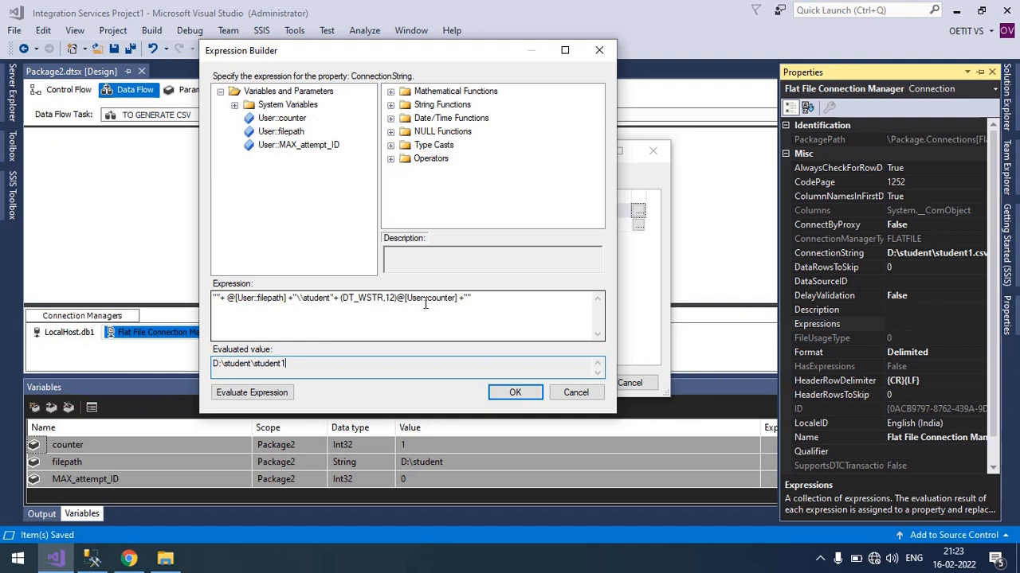
# Append the extension .CSV to the end of the expression, evaluate it and confirm the ConnectionString property expression.
pyautogui.click(470, 299)
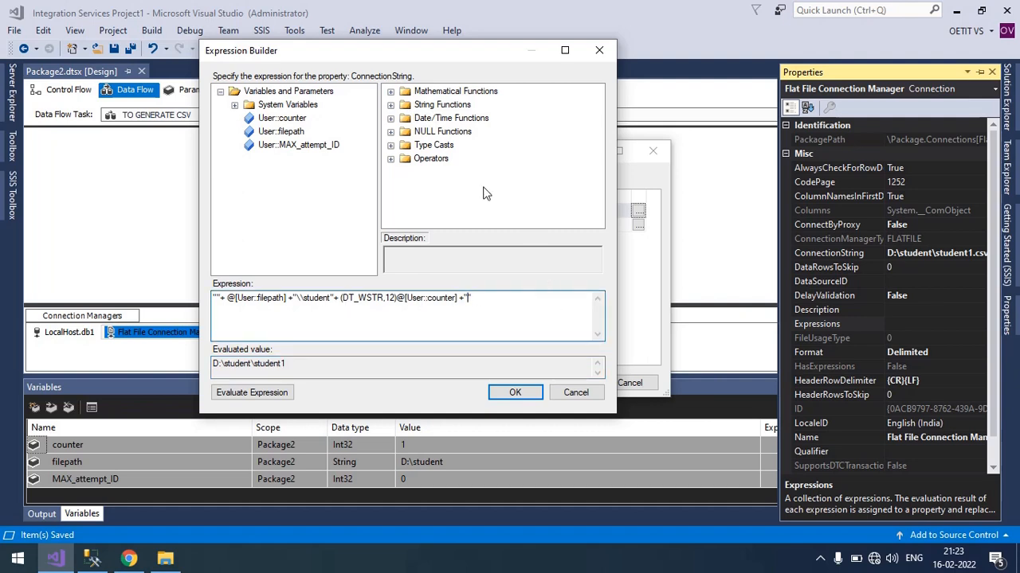
pyautogui.write('.CSV')
pyautogui.click(265, 393)
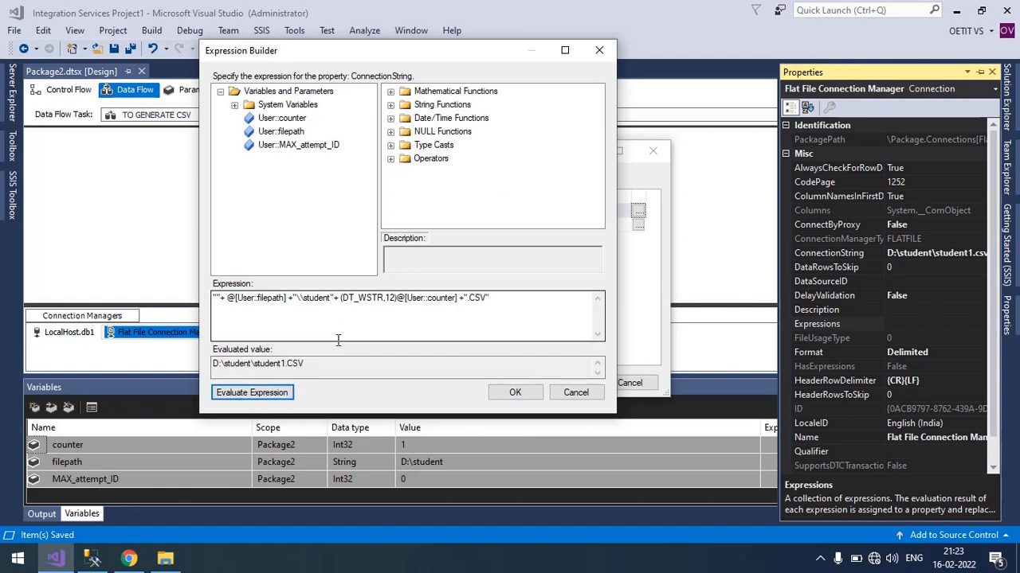
pyautogui.hotkey('shift', 'Tab')
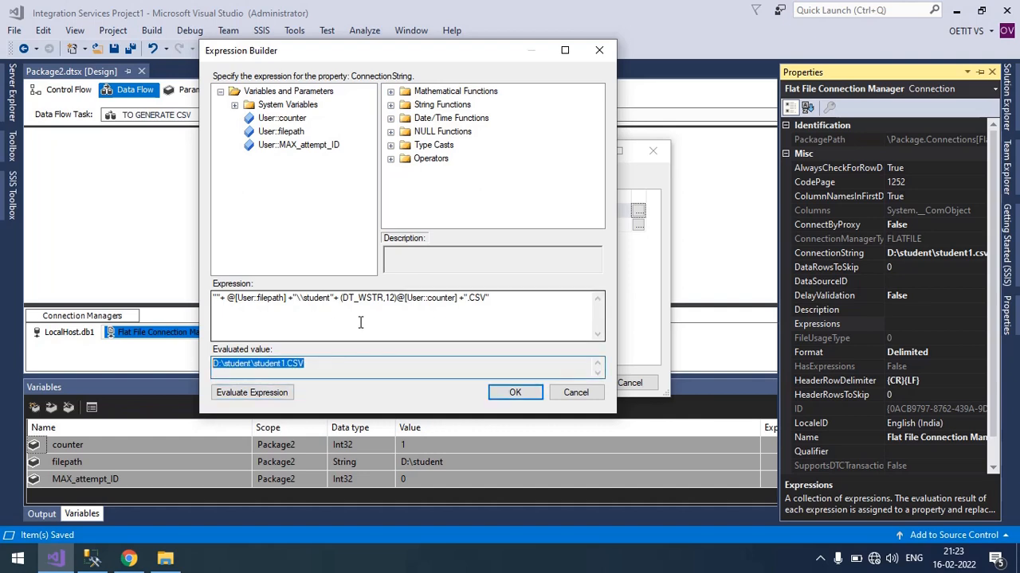
pyautogui.click(514, 392)
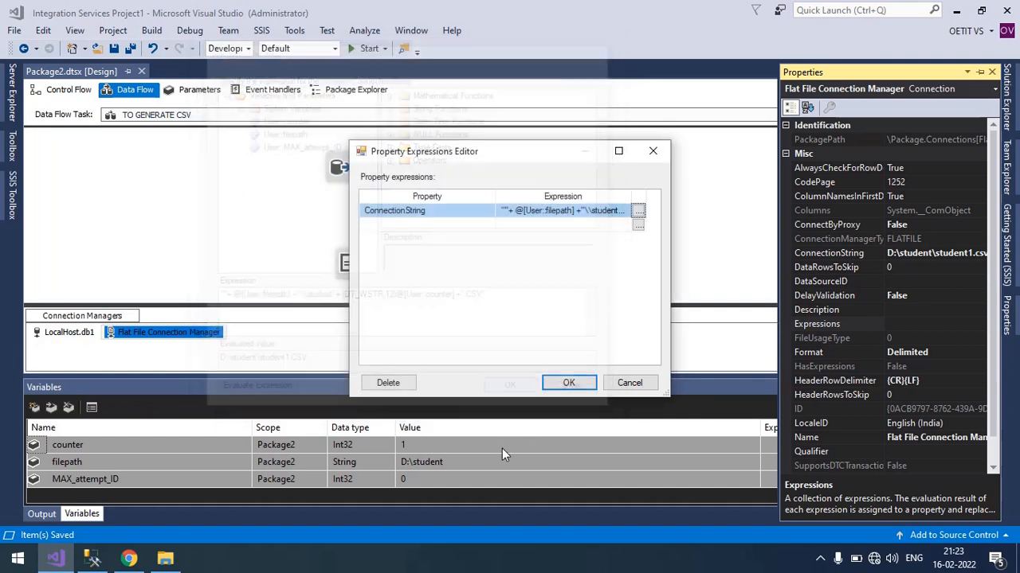
pyautogui.click(566, 383)
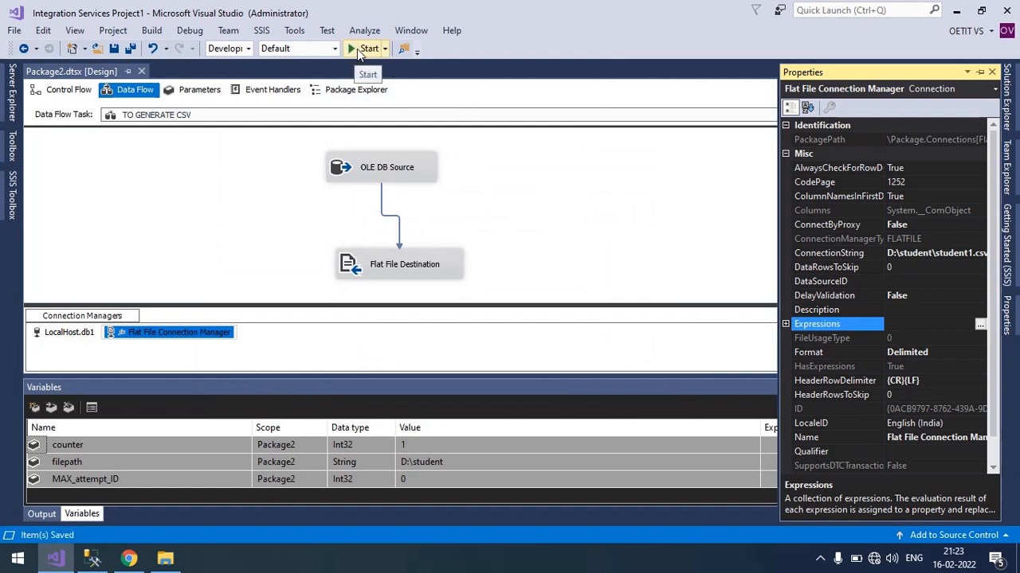
# Check the D:\student folder's contents in File Explorer, return to Visual Studio and run the package.
pyautogui.click(165, 558)
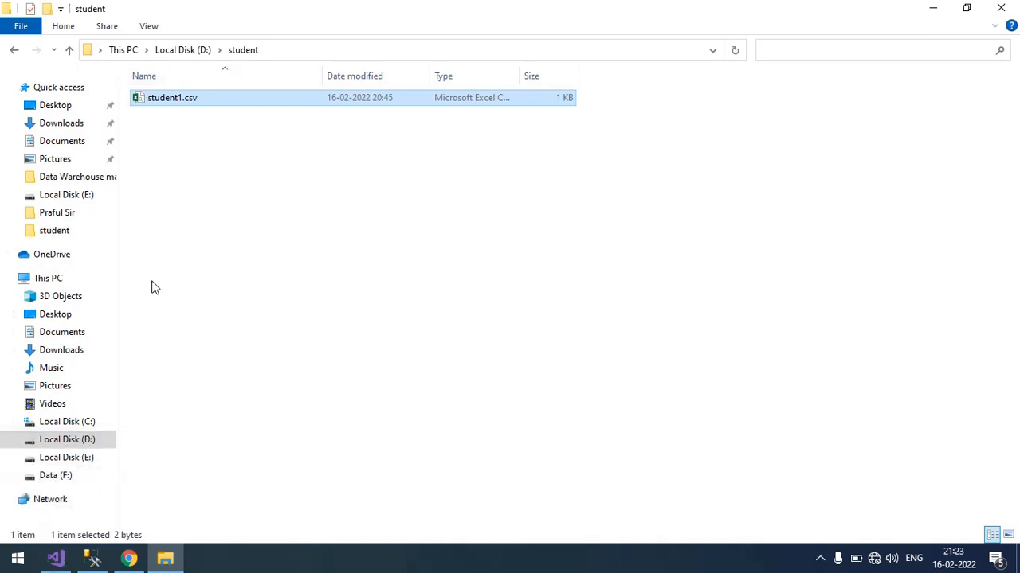
pyautogui.click(60, 561)
pyautogui.click(356, 55)
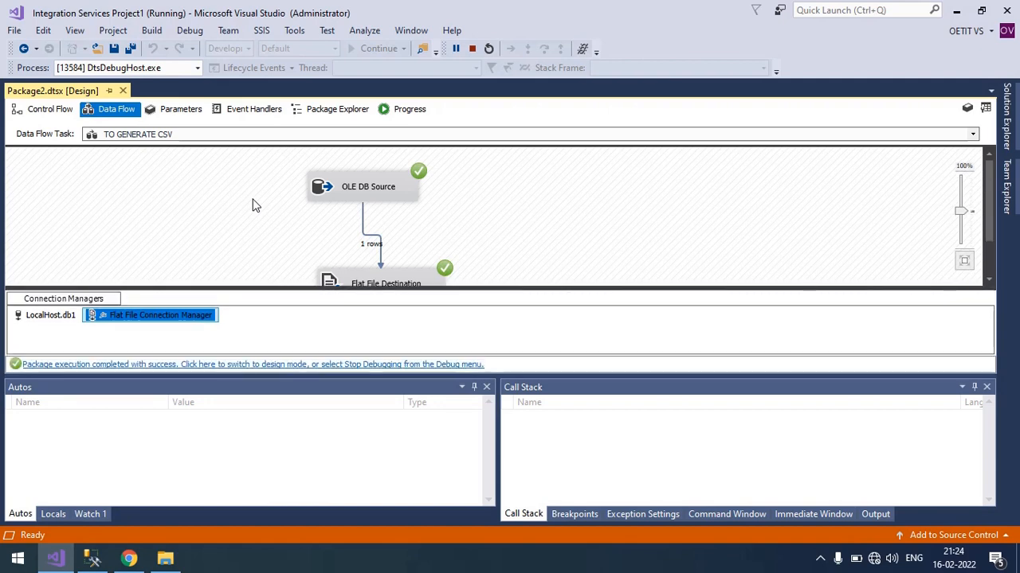
# Review the generated files in D:\student, open student1.csv in Excel and fit the no_of_attempt column's width to its contents.
pyautogui.click(164, 557)
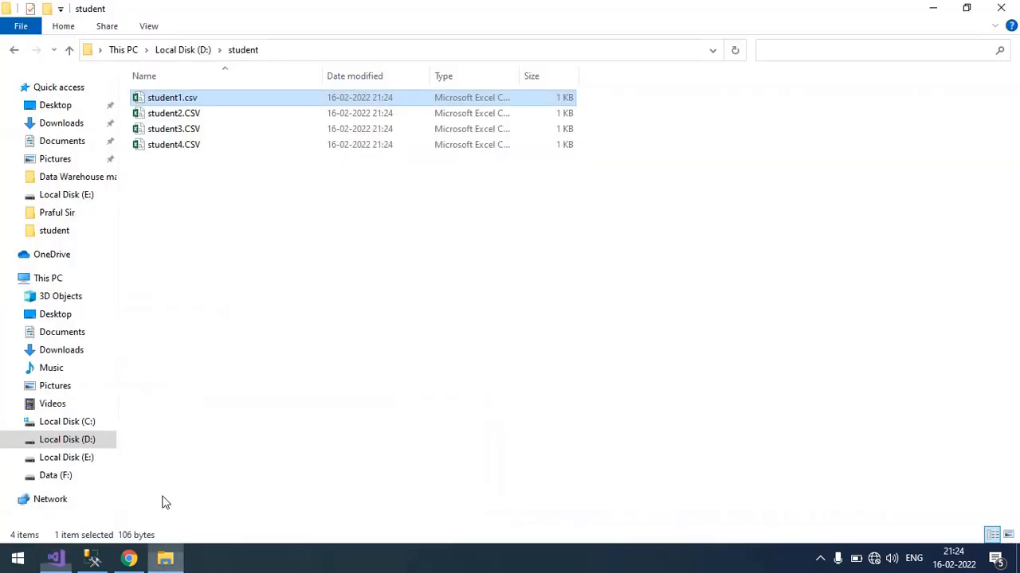
pyautogui.click(248, 237)
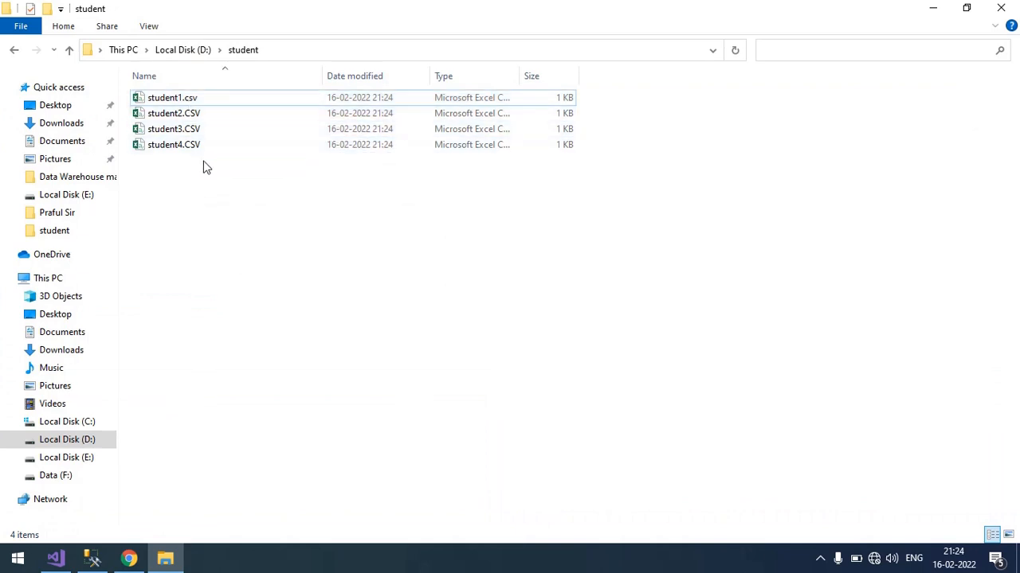
pyautogui.doubleClick(213, 103)
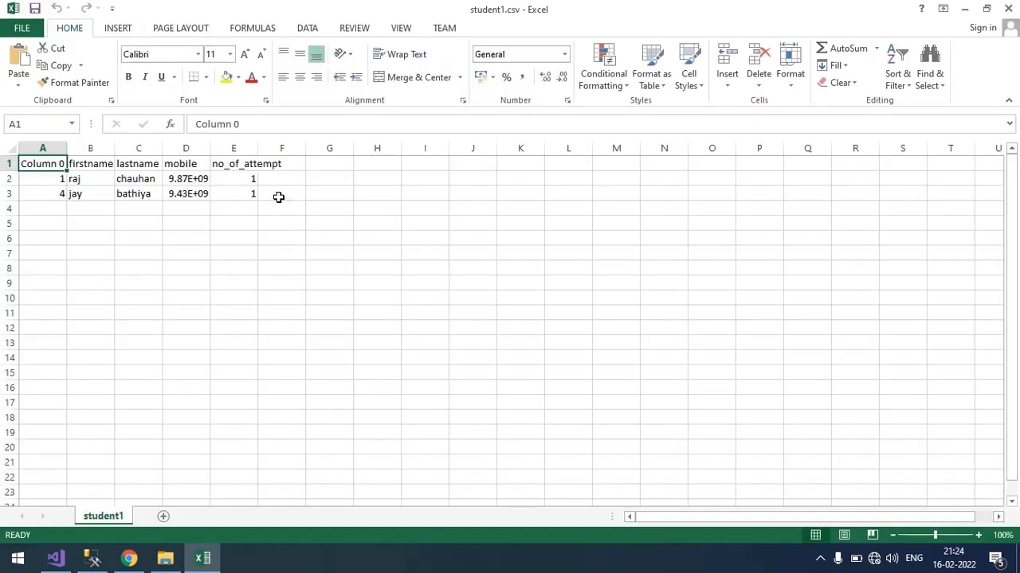
pyautogui.doubleClick(255, 153)
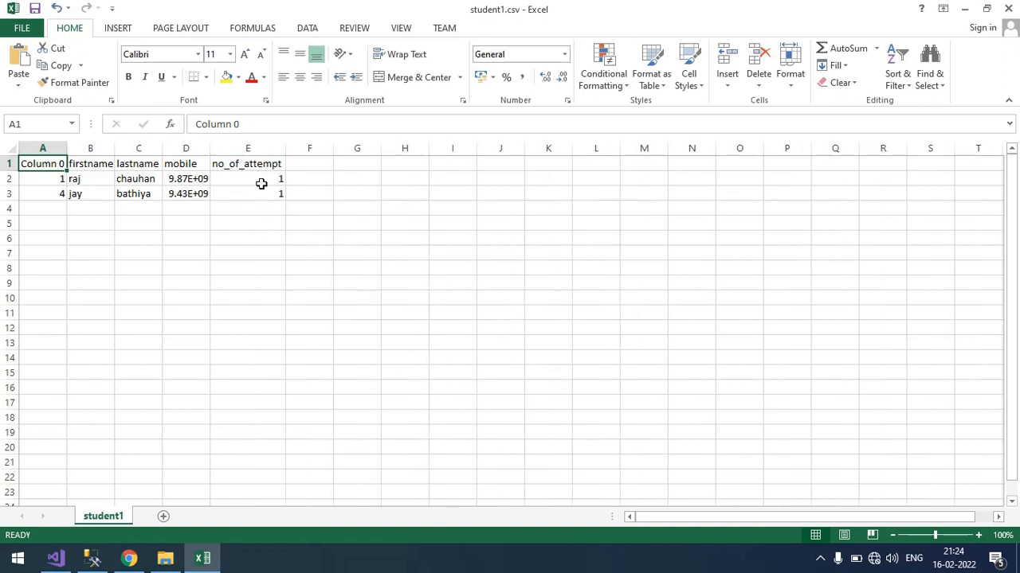
# Check the no_of_attempt values in student1.csv, fit the mobile column's width to its contents and close the file without saving.
pyautogui.moveTo(262, 179); pyautogui.dragTo(263, 197)
pyautogui.click(263, 220)
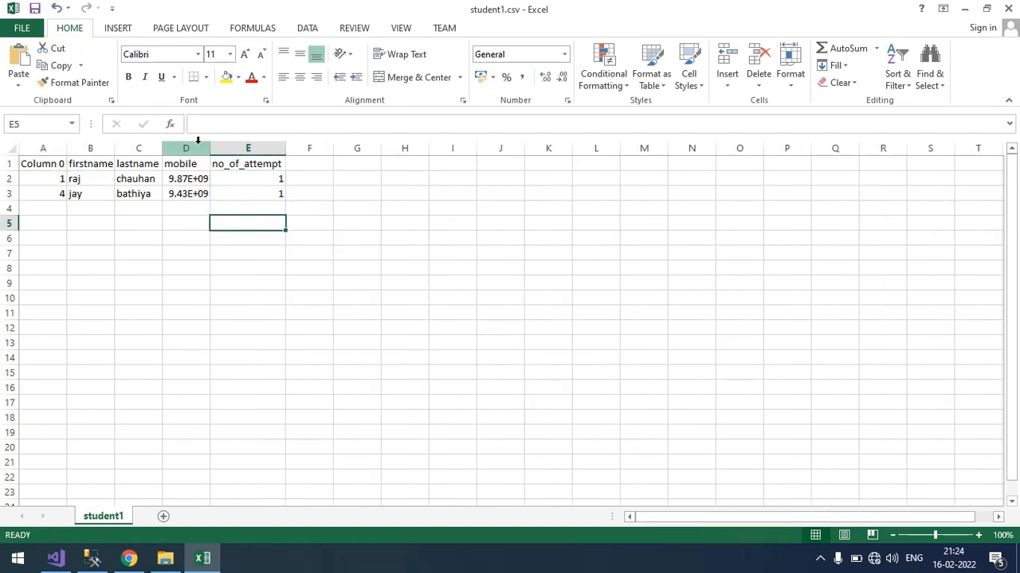
pyautogui.doubleClick(212, 152)
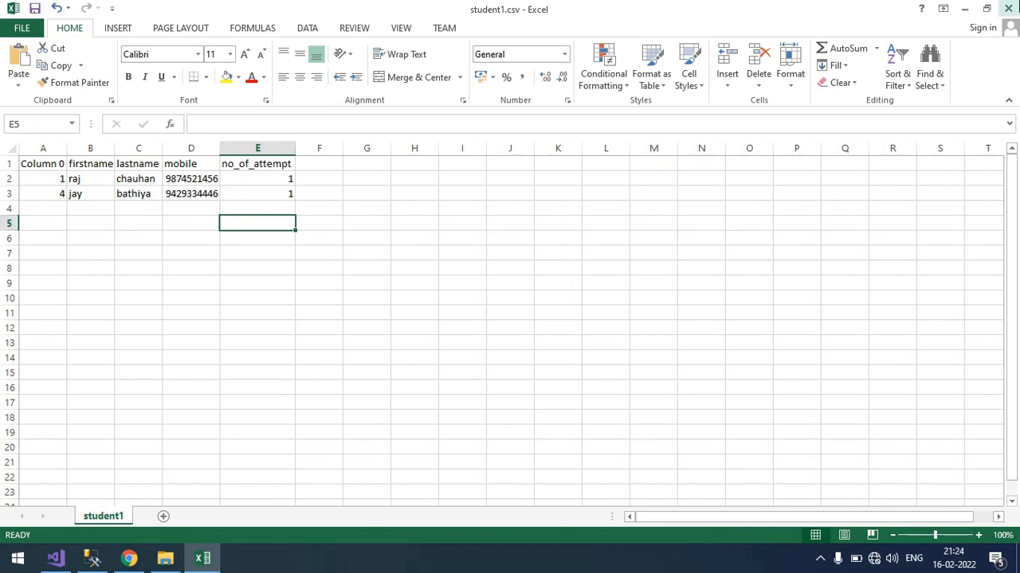
pyautogui.click(1009, 9)
pyautogui.click(502, 296)
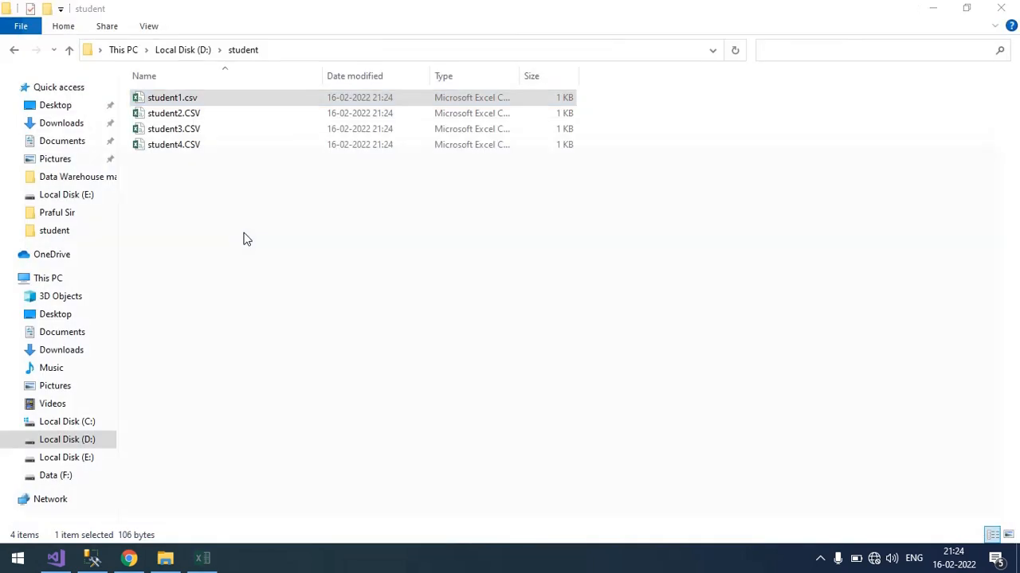
# Open student2.CSV from D:\student, check its no_of_attempt values with the column widened to fit, and close it without saving.
pyautogui.click(182, 117)
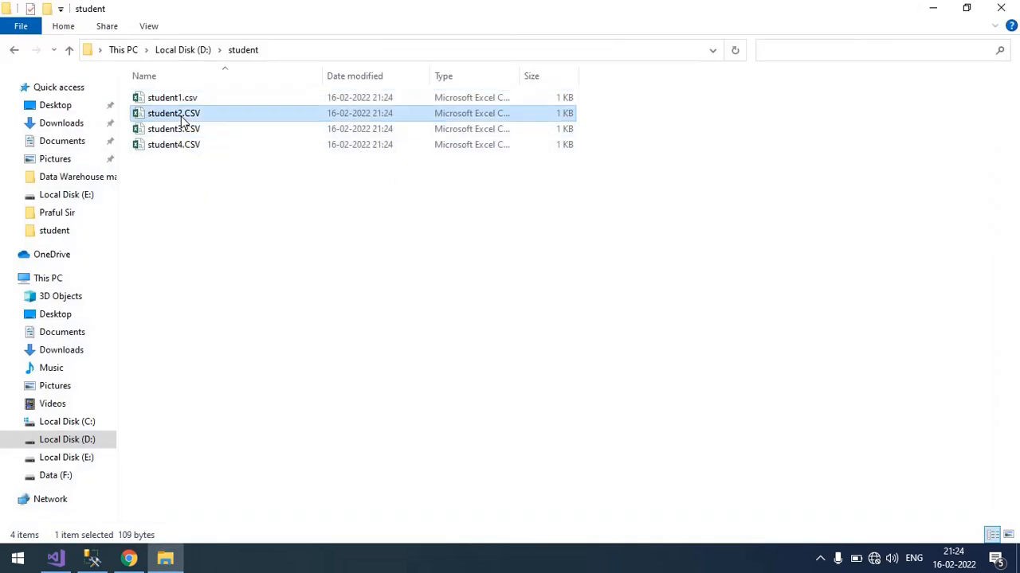
pyautogui.doubleClick(182, 117)
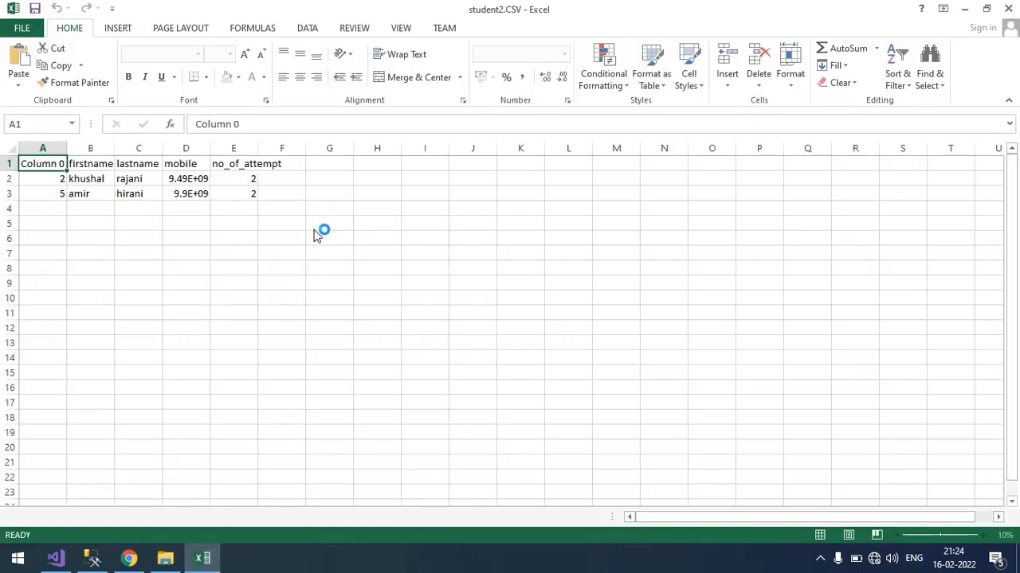
pyautogui.doubleClick(258, 145)
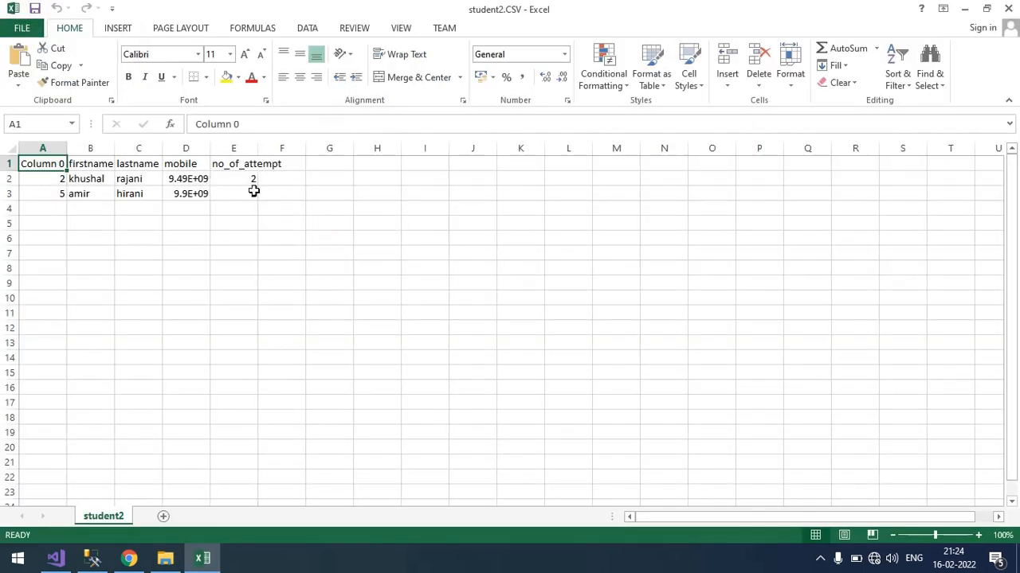
pyautogui.doubleClick(256, 151)
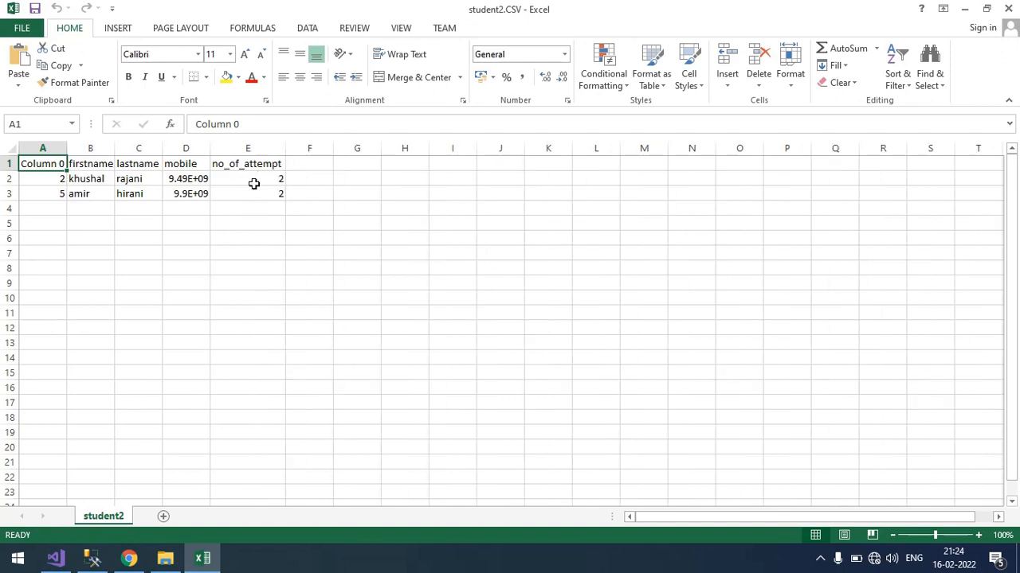
pyautogui.moveTo(255, 182); pyautogui.dragTo(257, 193)
pyautogui.click(1008, 8)
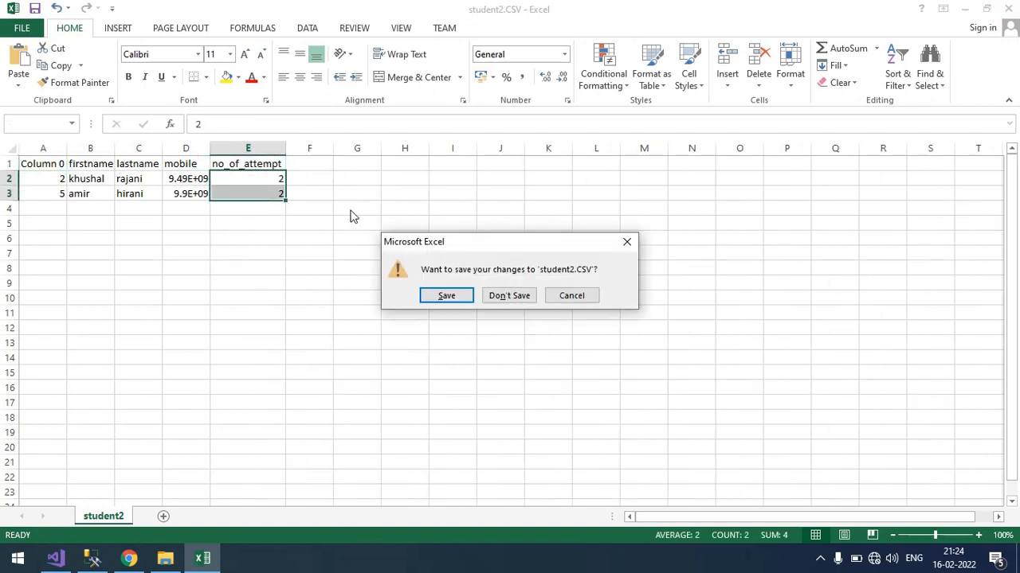
pyautogui.click(505, 294)
# Open student3.CSV, fit the no_of_attempt column's width to check its values, and close the file without saving.
pyautogui.doubleClick(191, 134)
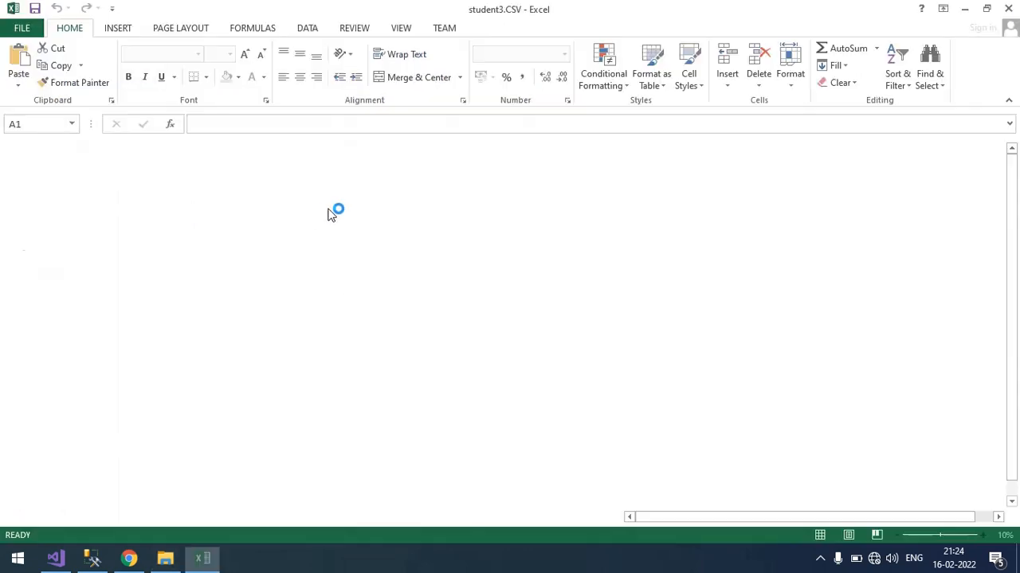
pyautogui.doubleClick(259, 152)
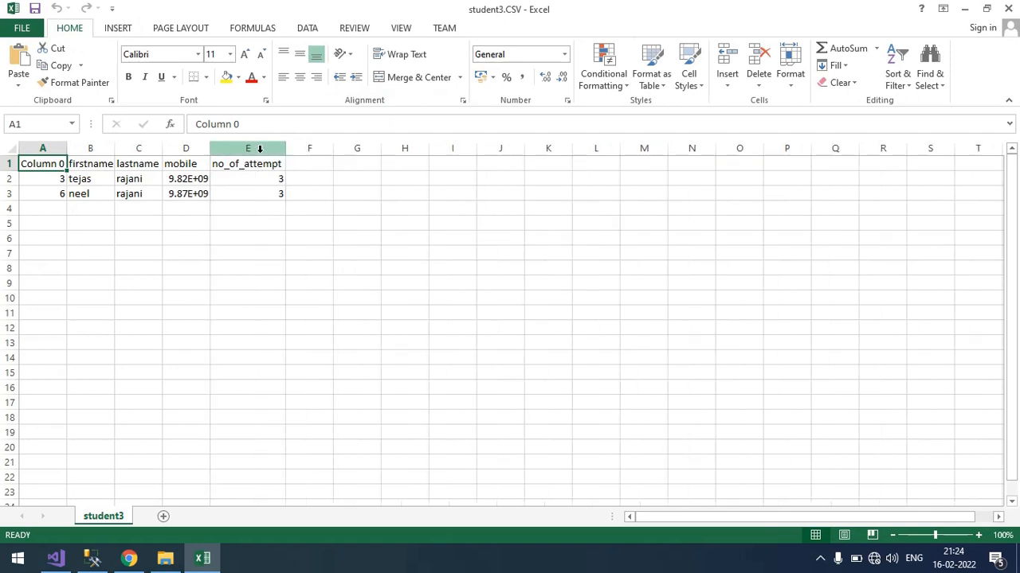
pyautogui.moveTo(261, 164); pyautogui.dragTo(262, 189)
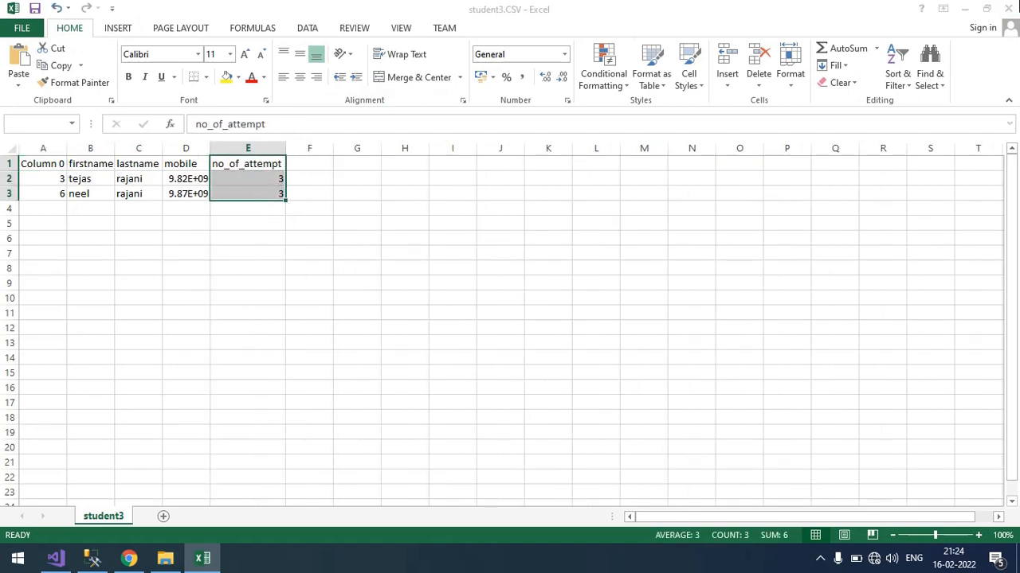
pyautogui.click(1007, 8)
pyautogui.click(525, 299)
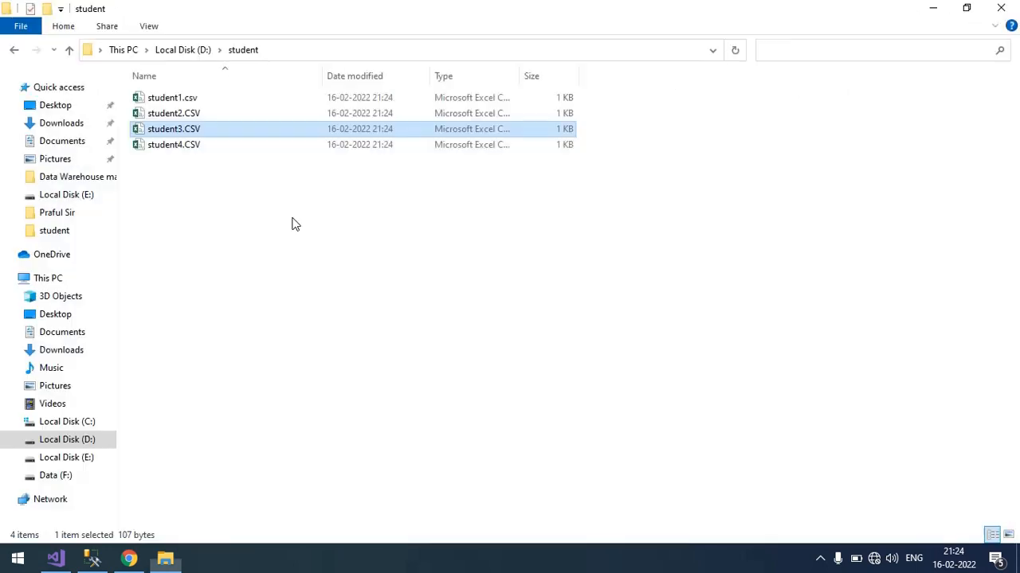
# Open student4.CSV, check the no_of_attempt value with its column widened to fit, and close the file without saving.
pyautogui.doubleClick(210, 146)
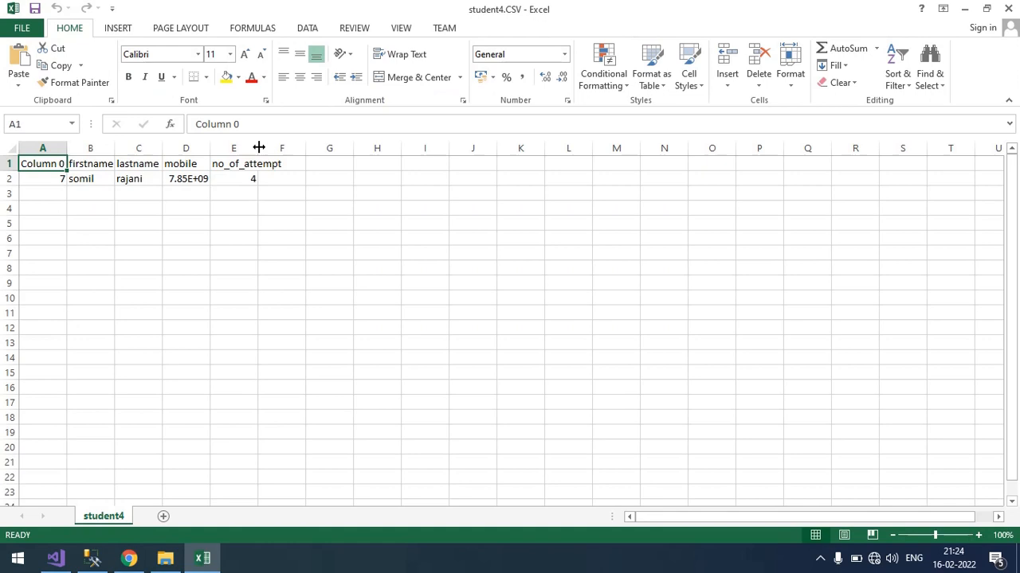
pyautogui.doubleClick(259, 147)
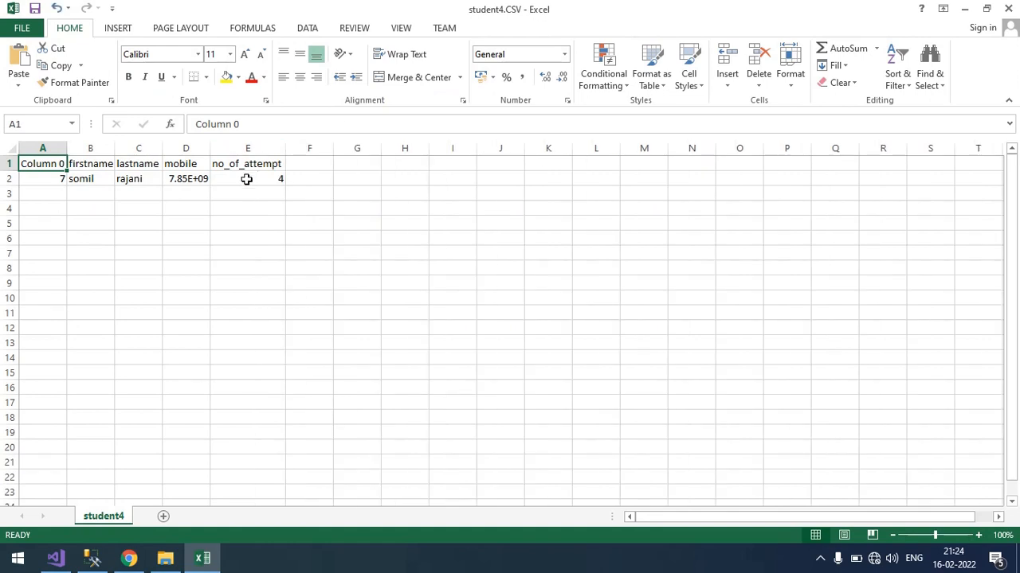
pyautogui.click(246, 178)
pyautogui.click(1008, 9)
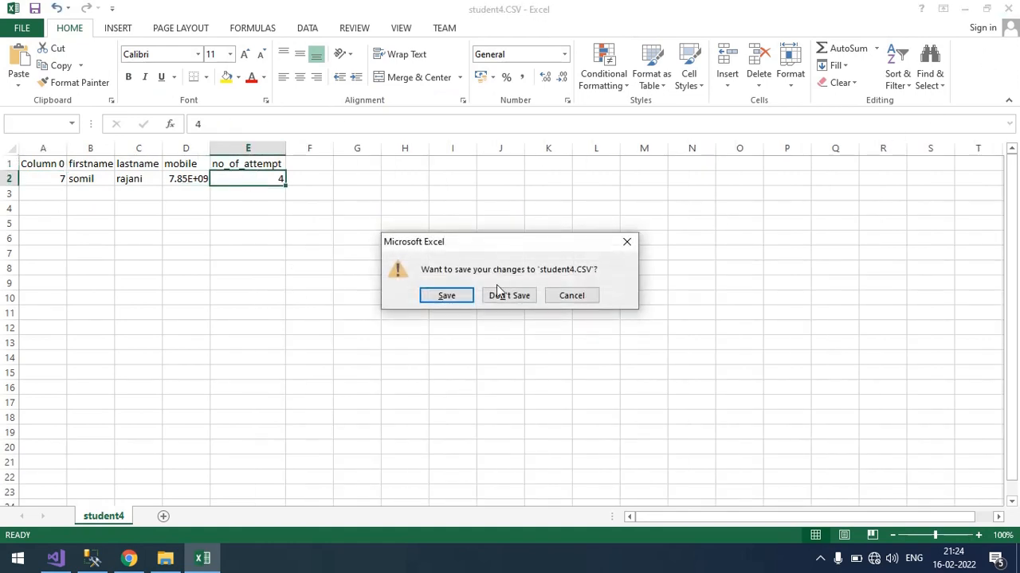
pyautogui.click(504, 295)
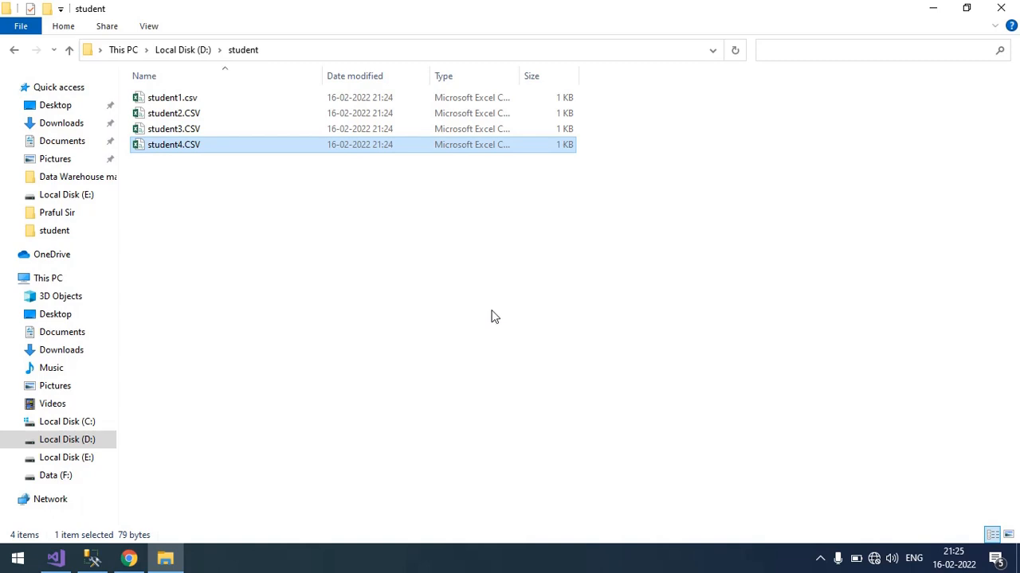
pyautogui.click(819, 559)
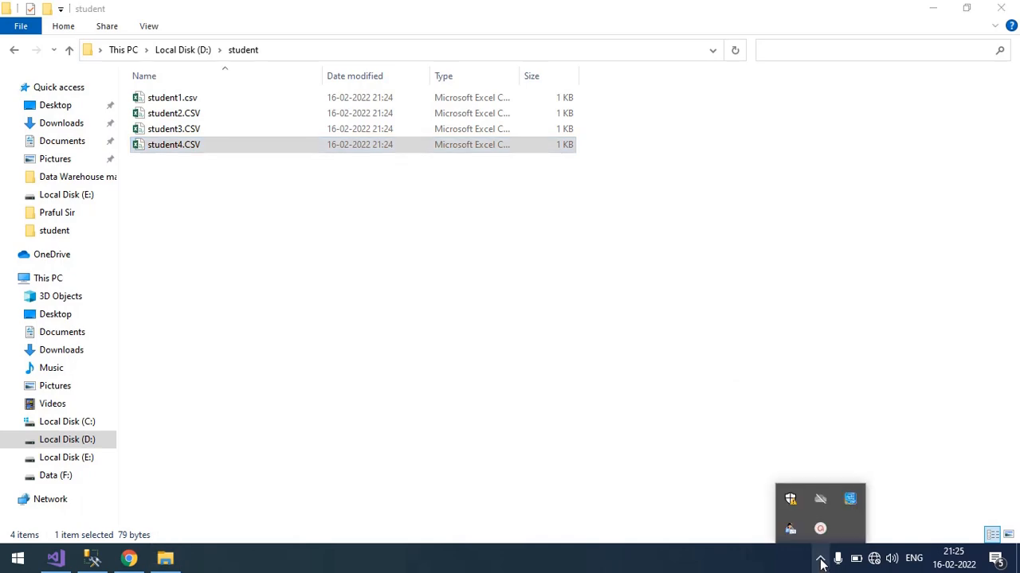